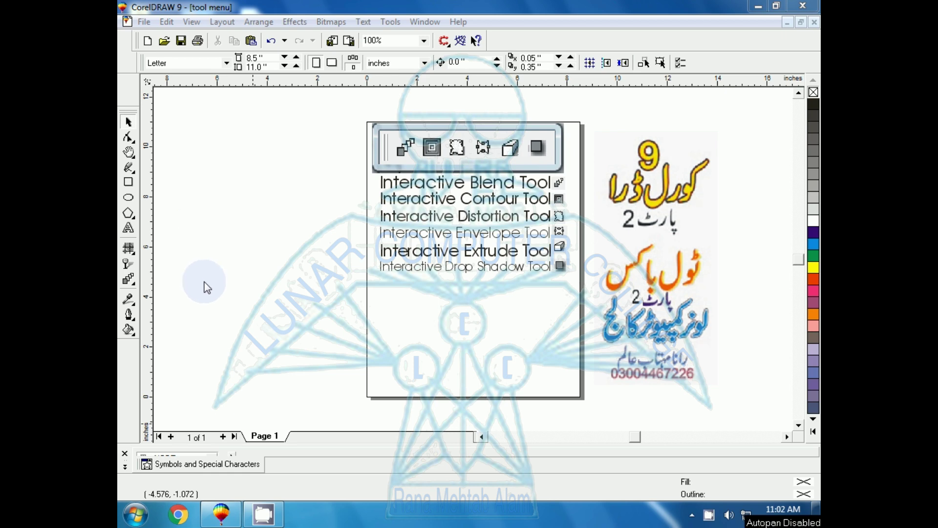
Browse the interactive effect tools and zoom in and out on the top picture.
click(132, 281)
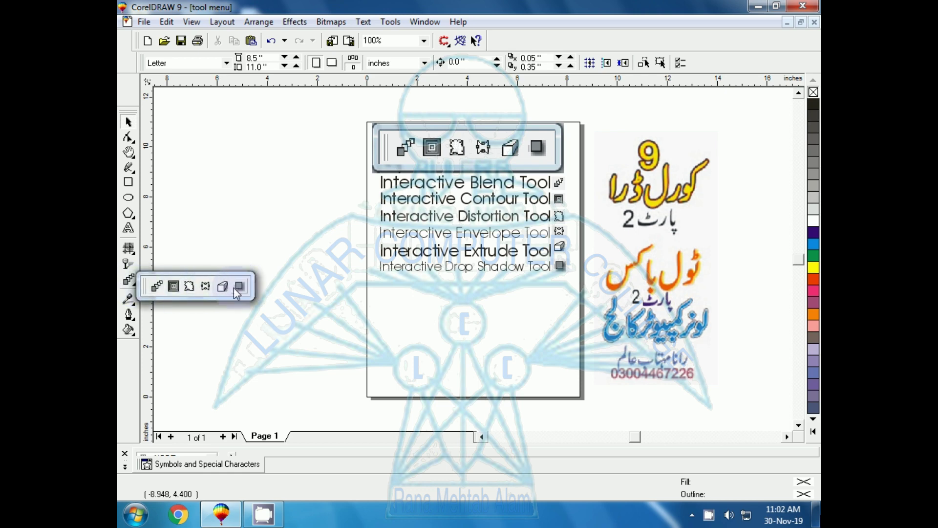
click(403, 172)
key(shift+F2)
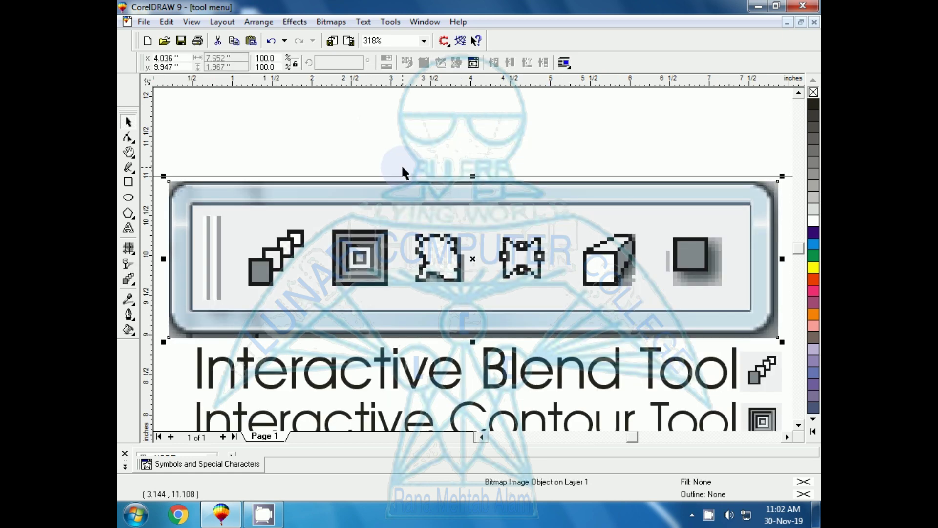
key(F3)
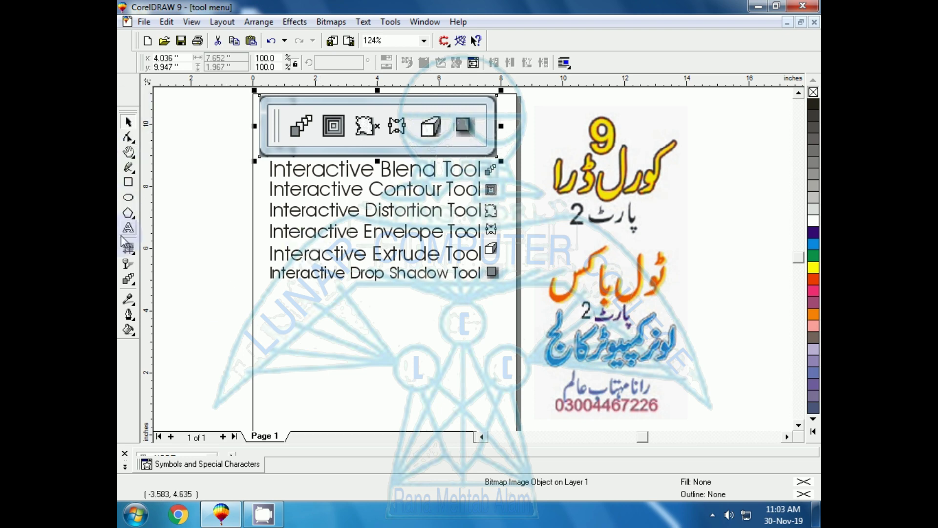
click(130, 286)
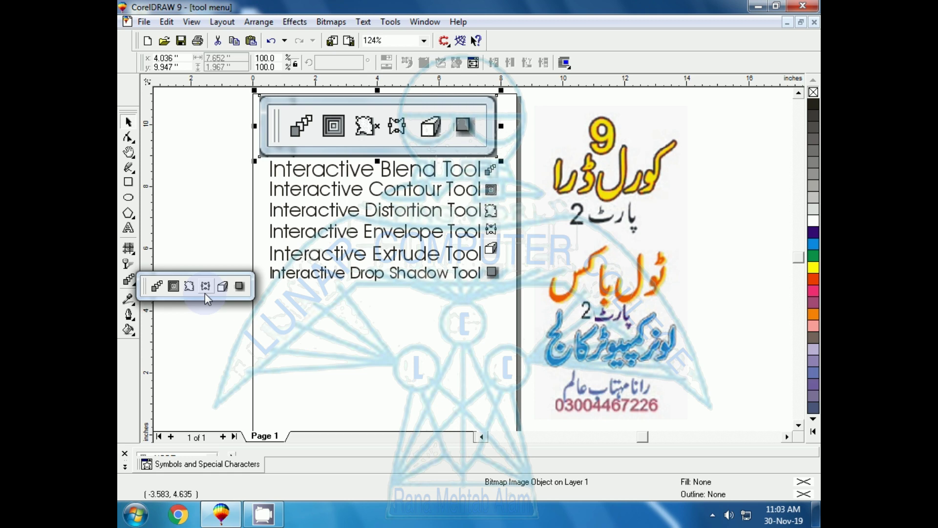
click(277, 326)
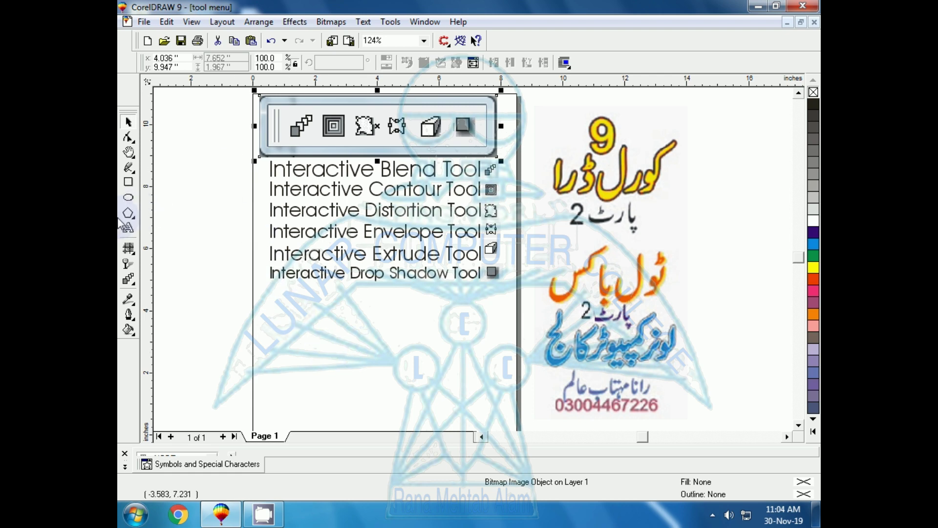
Draw a square below the tools list with red fill and red outline.
click(129, 183)
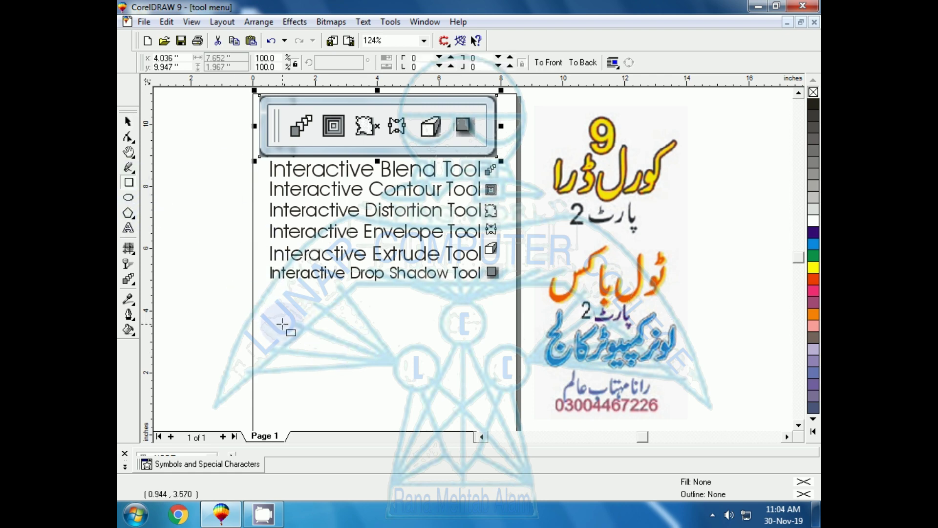
mouse_move(283, 324)
mouse_down()
mouse_move(303, 371)
mouse_move(337, 384)
mouse_up()
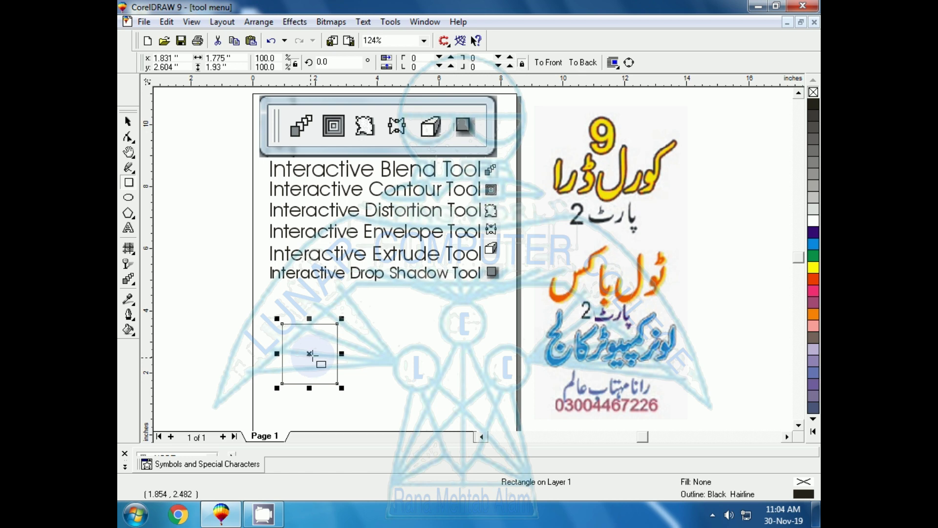
click(813, 280)
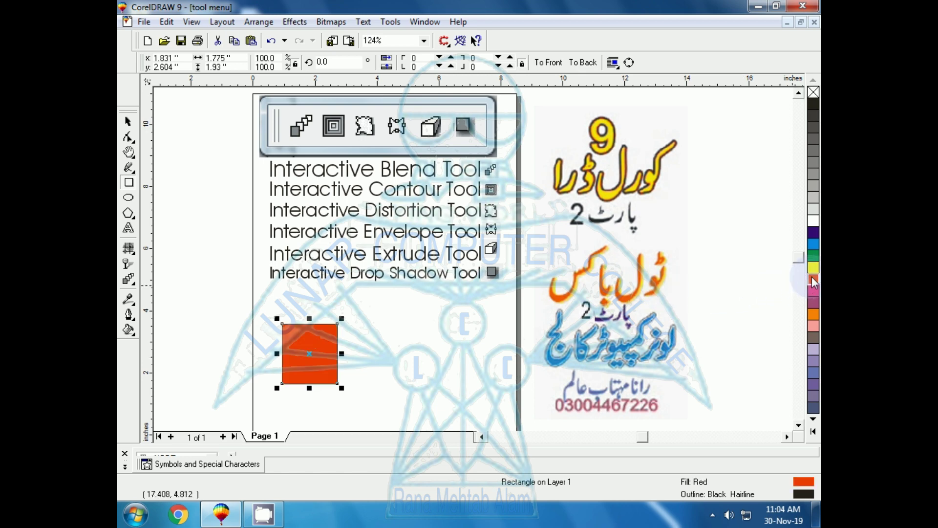
right_click(813, 280)
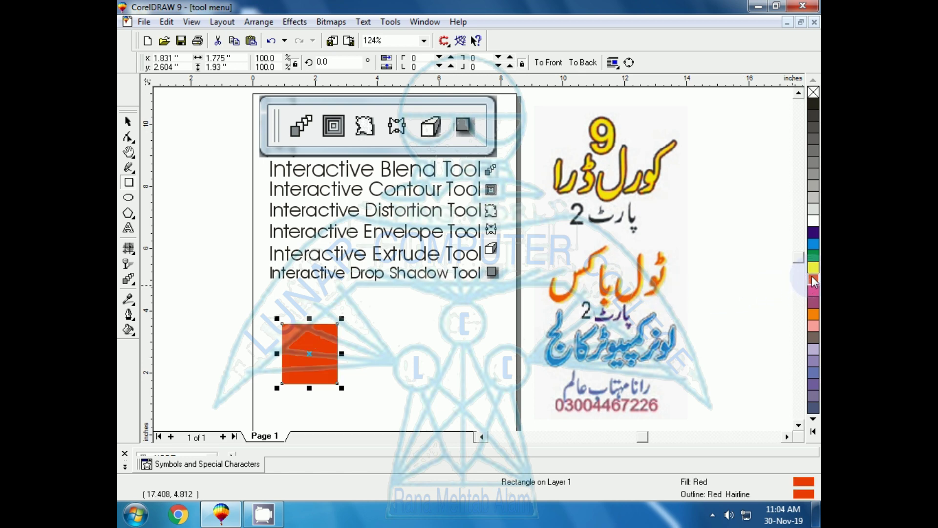
Drop a duplicate of the square to its right and make its fill and outline purple.
click(129, 196)
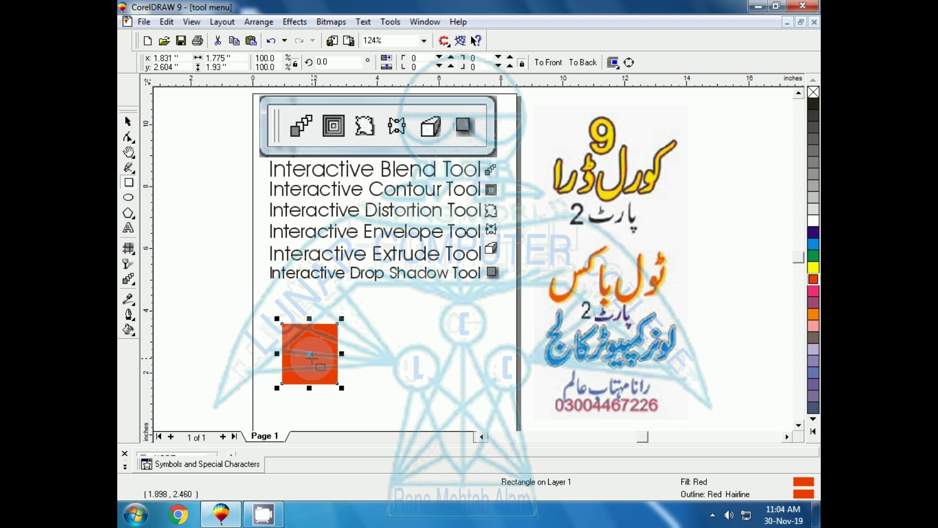
drag(310, 356, 398, 356)
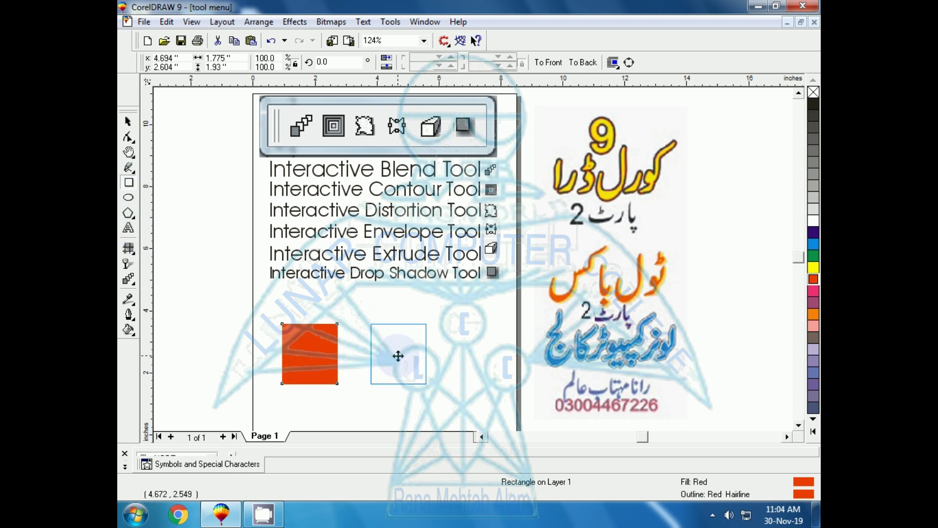
right_click(398, 356)
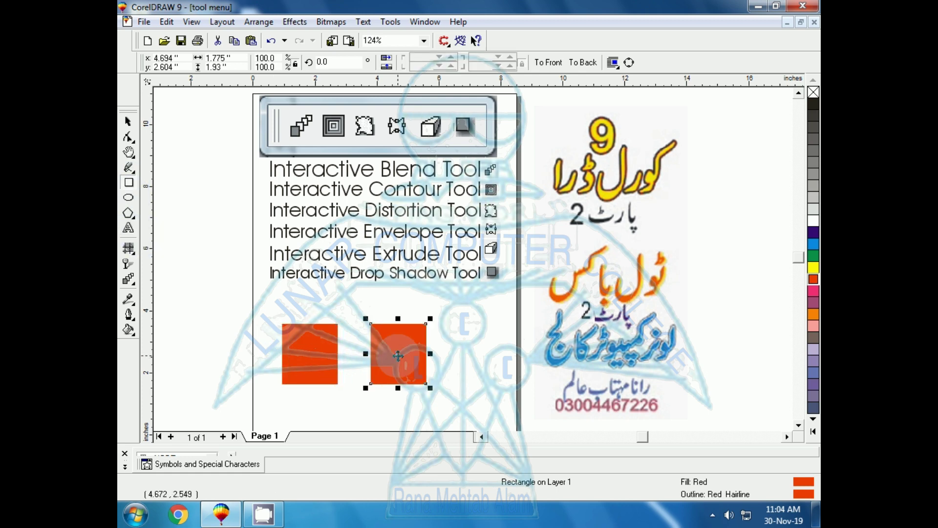
click(813, 303)
right_click(813, 303)
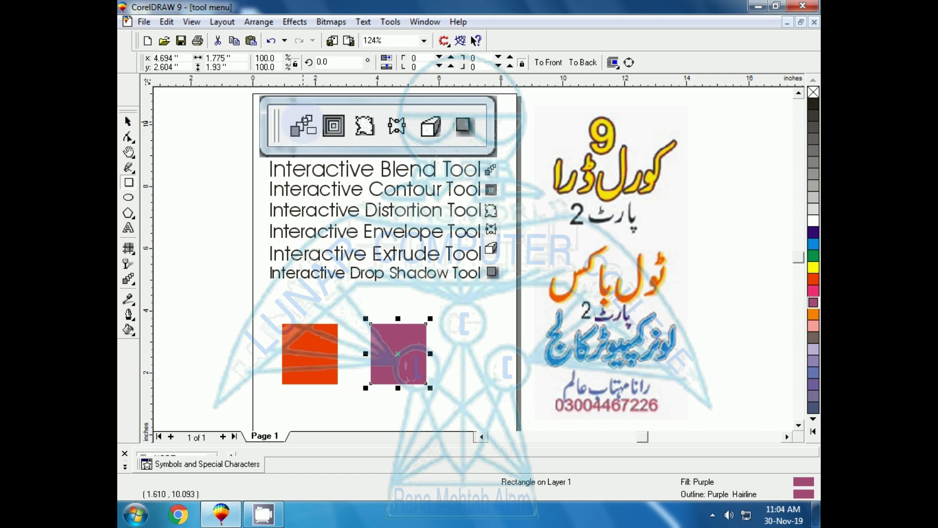
Blend the red square into the purple one, move the purple end over the red square, and undo the diagonal stretch.
click(130, 281)
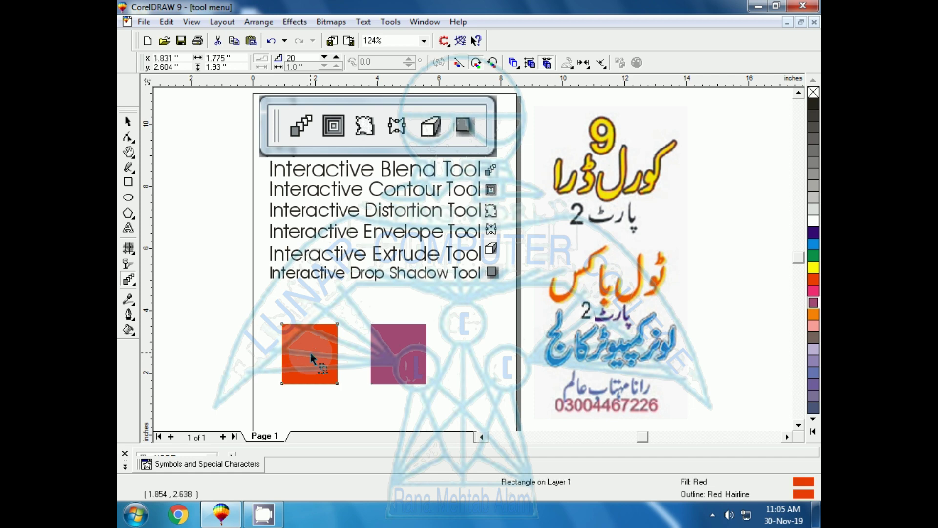
drag(310, 354, 398, 353)
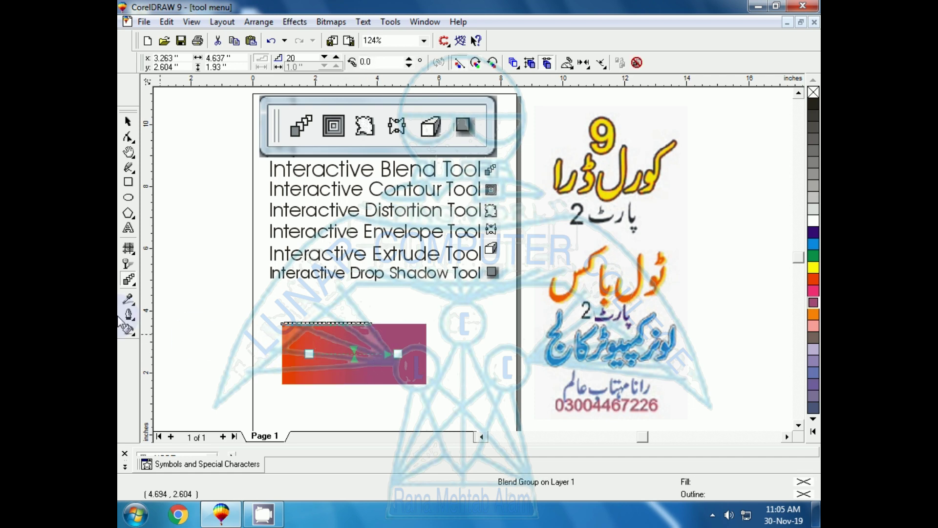
mouse_move(399, 353)
mouse_down()
mouse_move(633, 231)
mouse_move(502, 265)
mouse_move(304, 375)
mouse_up()
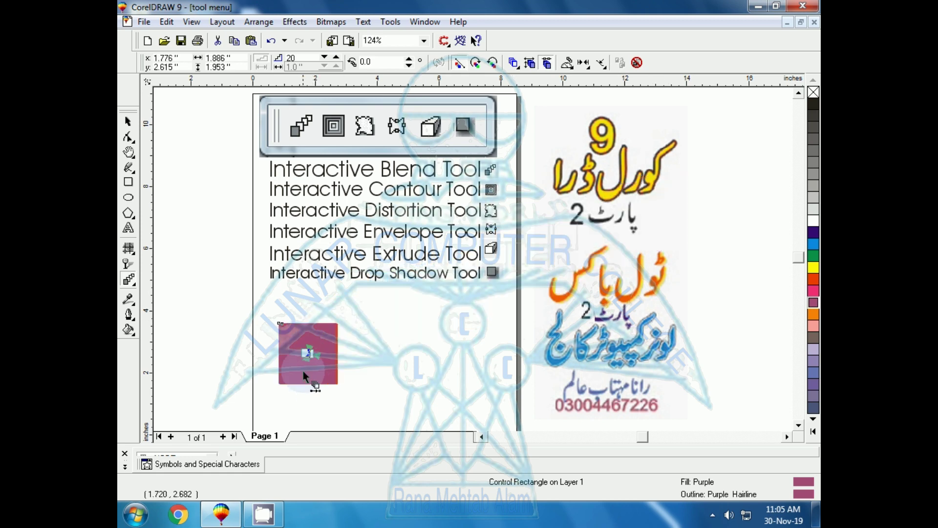
drag(307, 353, 203, 261)
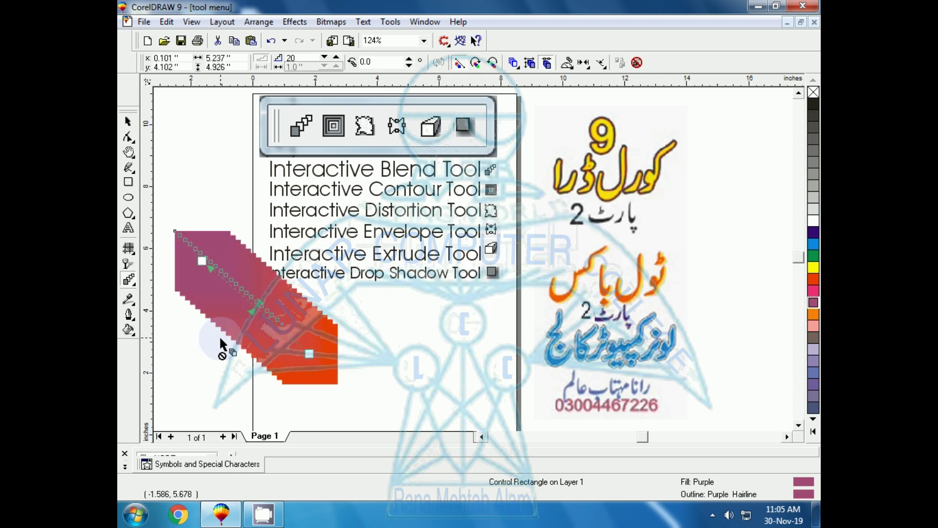
drag(309, 354, 309, 362)
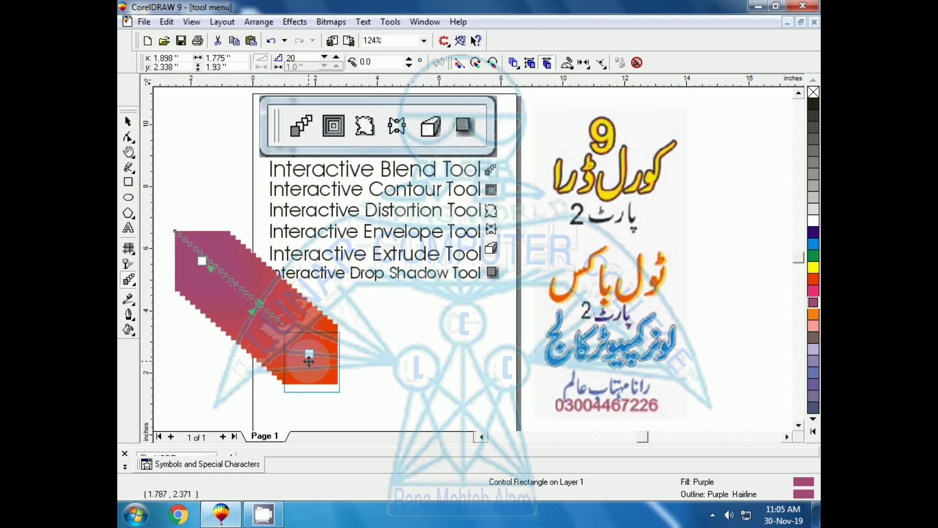
key(ctrl+z)
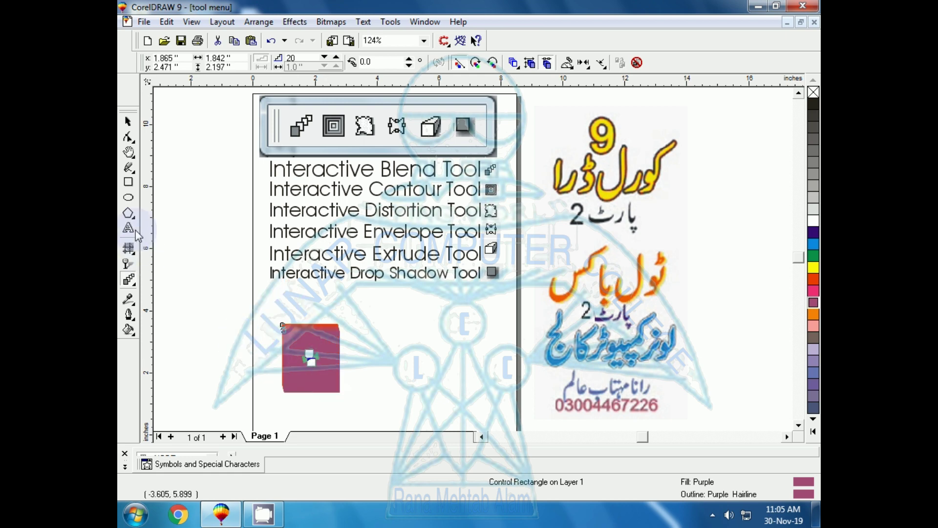
Add enlarged 'RANA' text beside the squares and place a copy of it alongside.
click(129, 228)
click(391, 351)
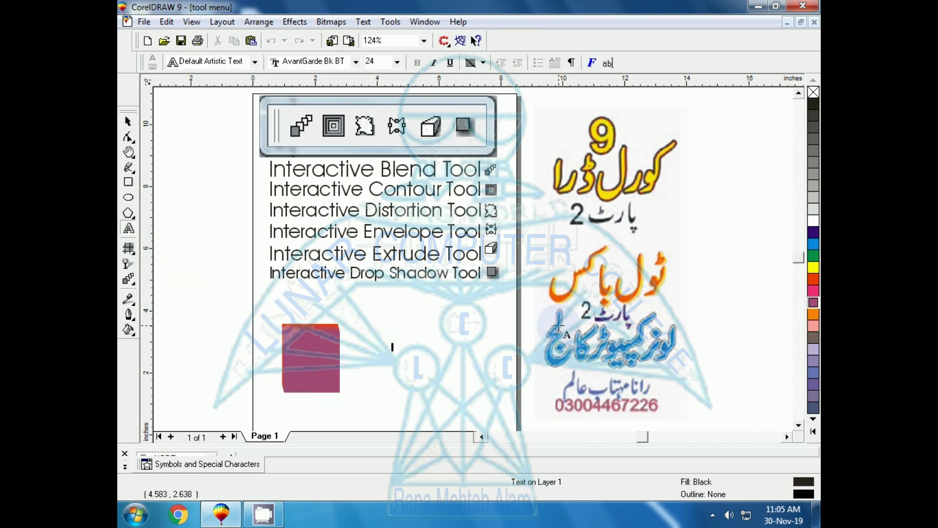
text(RA)
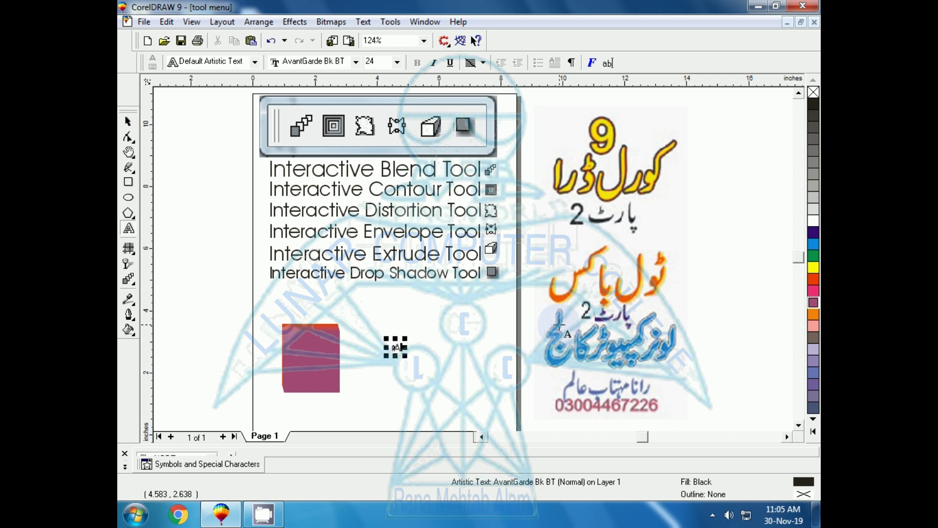
text(NA)
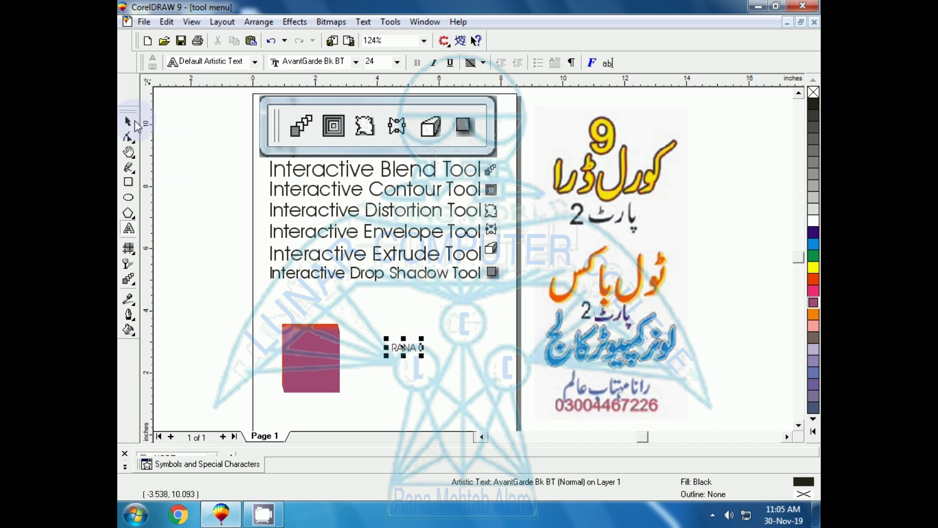
click(128, 122)
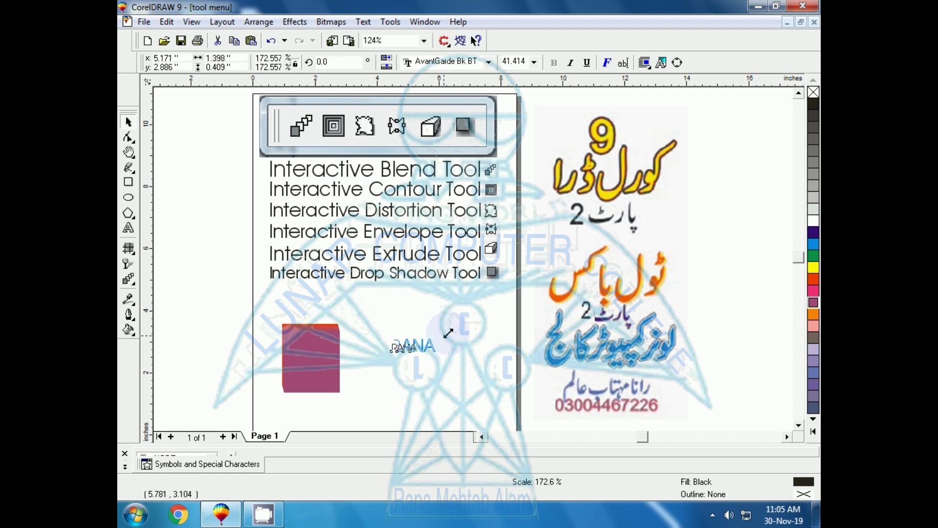
drag(422, 337, 488, 319)
drag(442, 340, 419, 362)
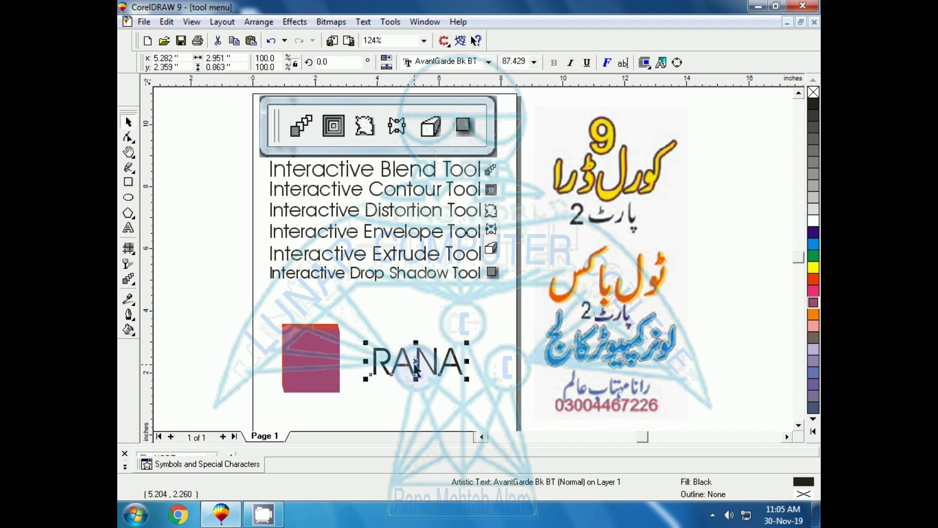
drag(418, 362, 415, 319)
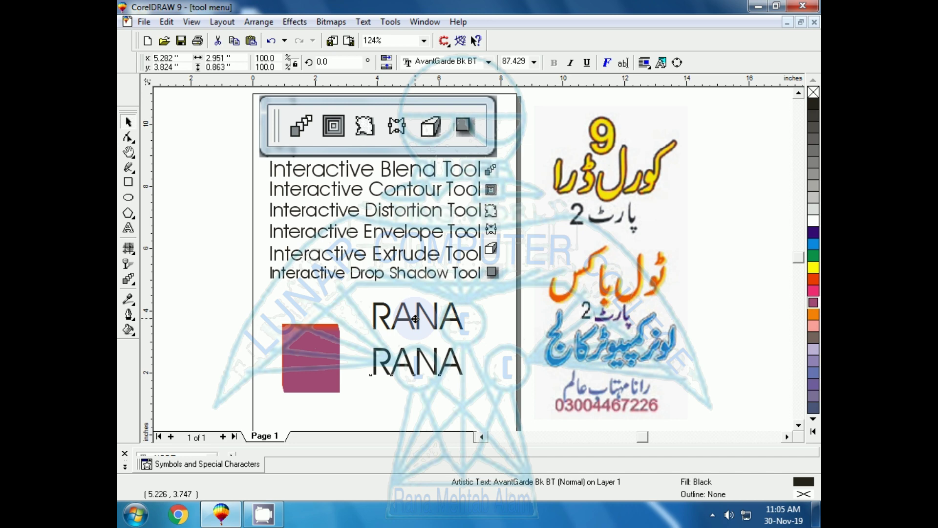
Shrink the upper RANA and give it red fill and outline, leaving the larger RANA black.
click(415, 319)
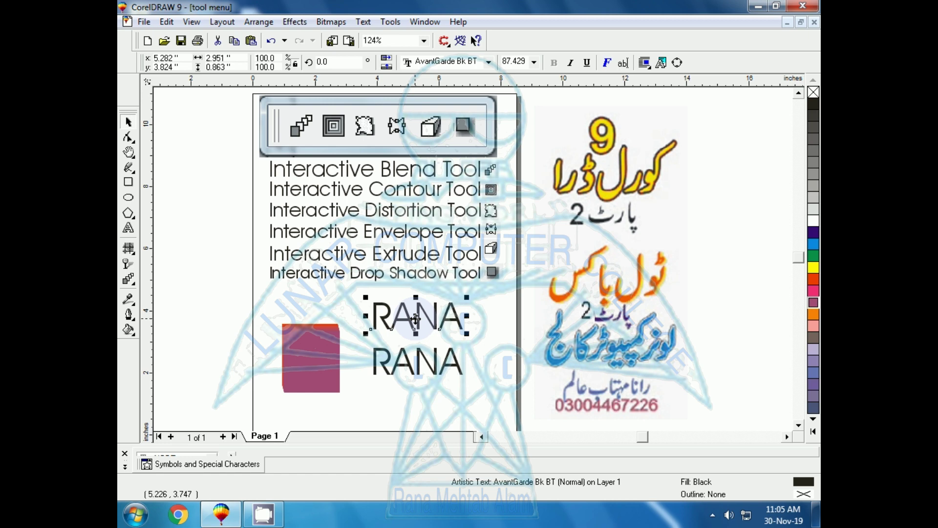
drag(468, 298, 457, 307)
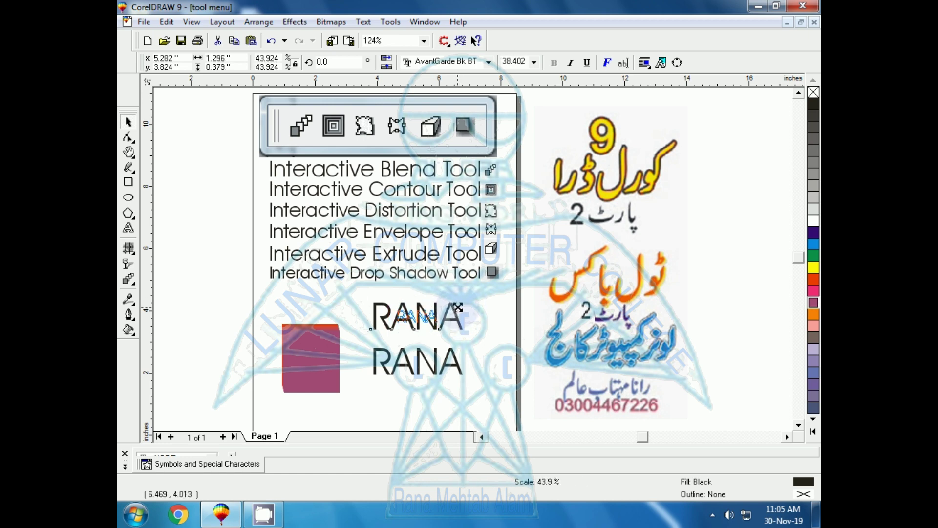
click(814, 279)
right_click(813, 280)
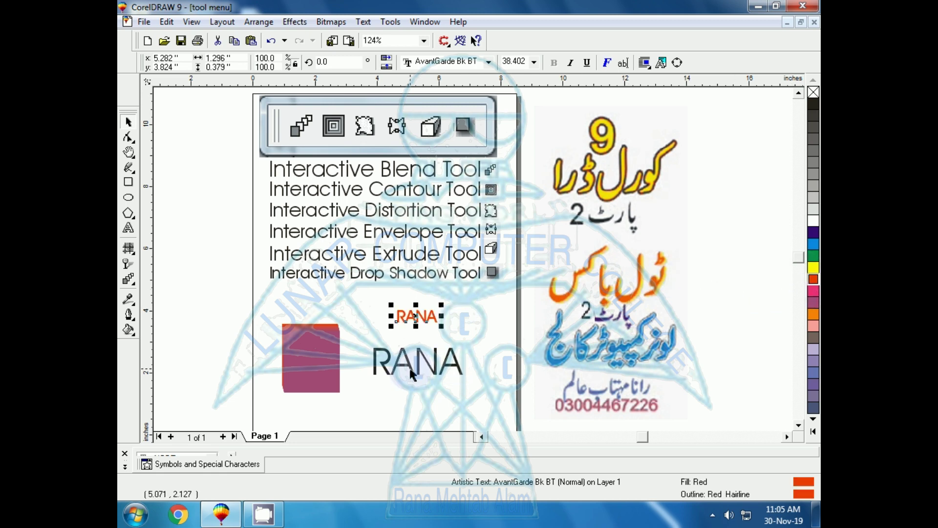
click(412, 372)
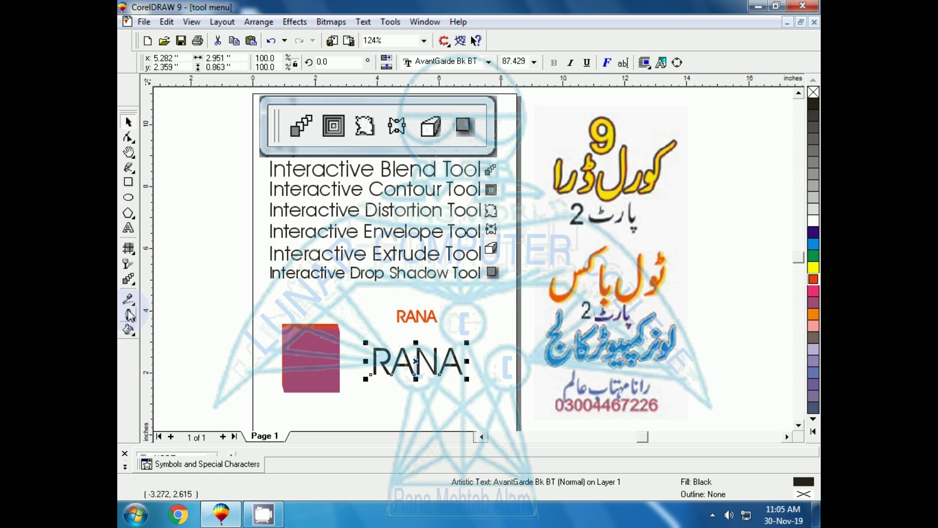
Blend the small red RANA into the large black RANA and move the blend lower.
click(129, 279)
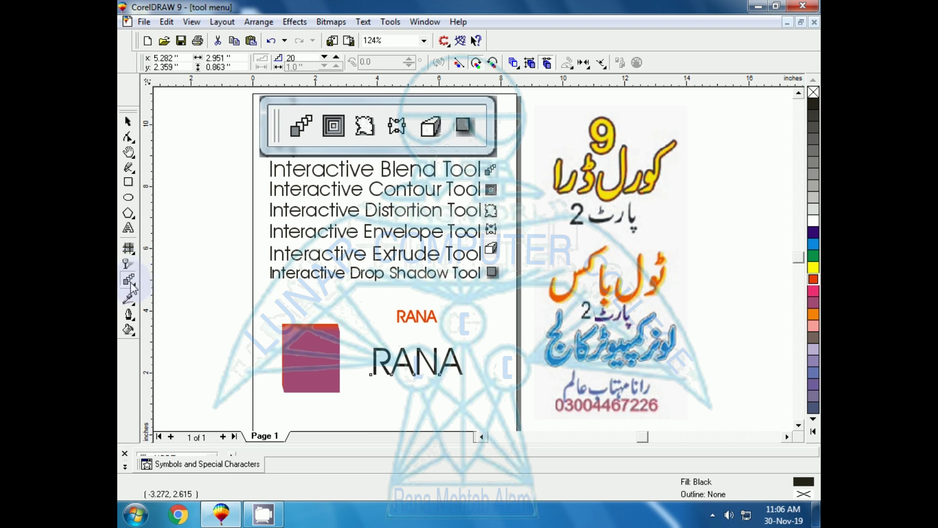
drag(418, 317, 419, 386)
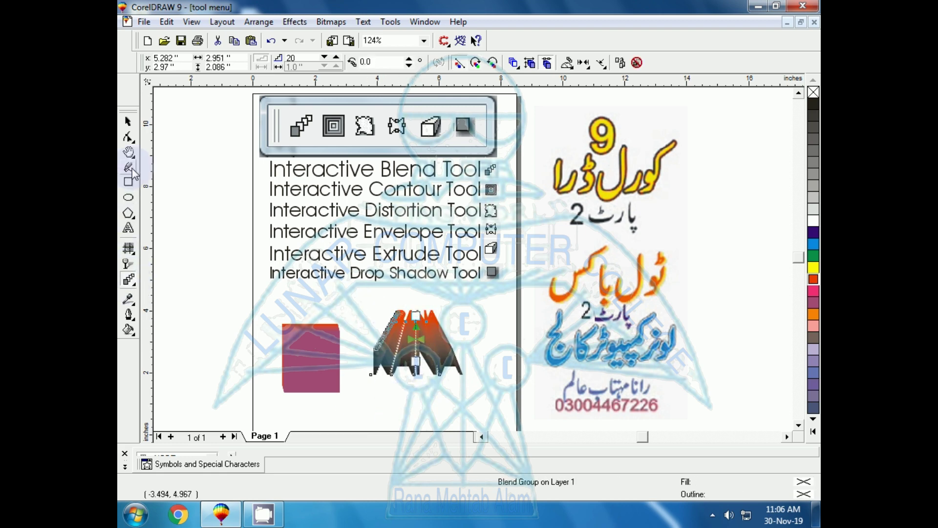
click(128, 121)
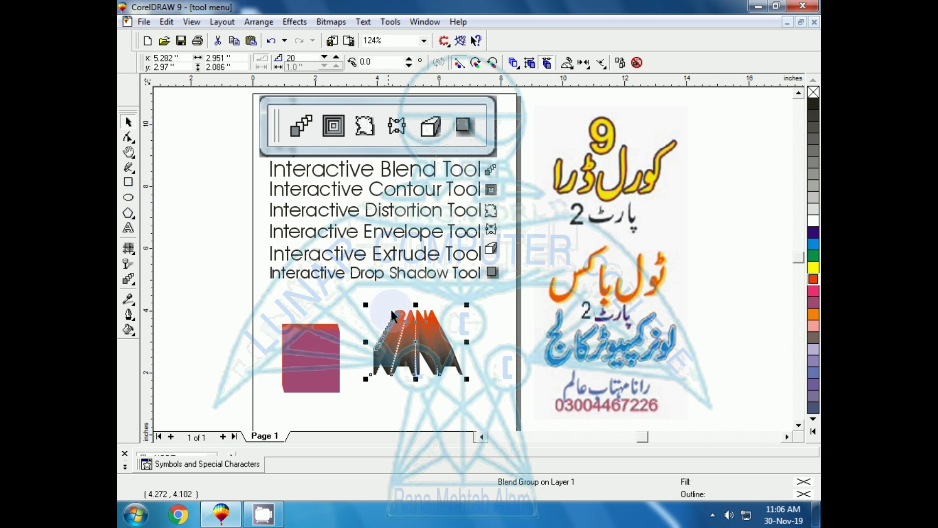
drag(415, 322, 415, 349)
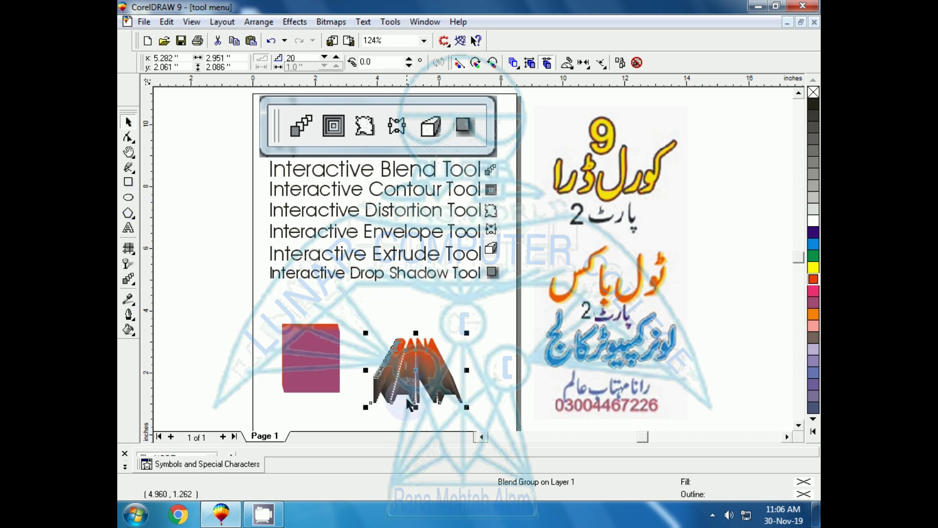
Undo two test moves of the RANA blend and zoom in on it.
click(409, 413)
mouse_move(417, 388)
mouse_down()
mouse_move(418, 362)
mouse_move(382, 405)
mouse_up()
key(ctrl+z)
key(ctrl+z)
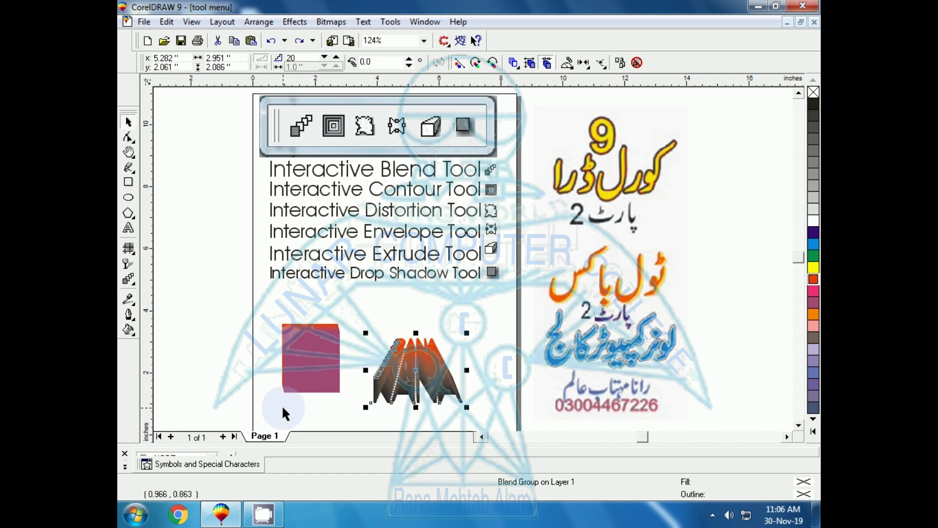
key(ctrl+z)
key(shift+F2)
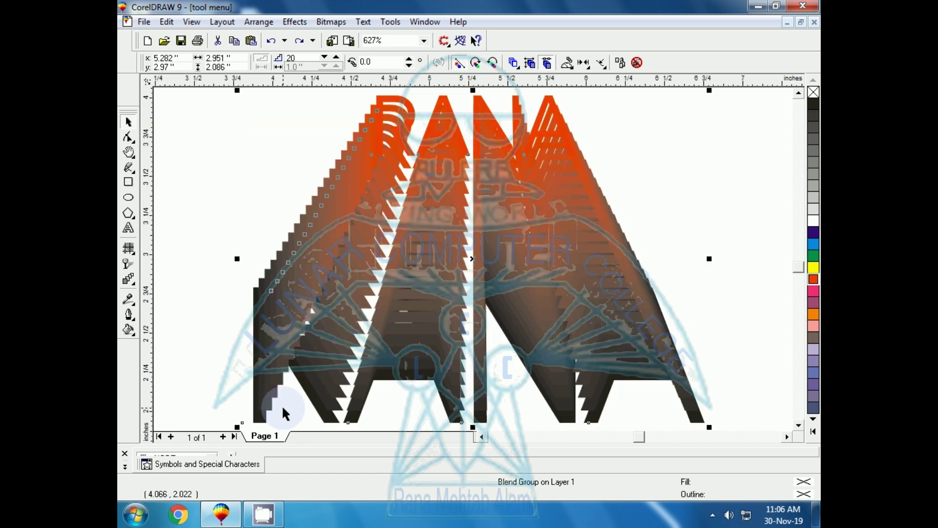
click(179, 153)
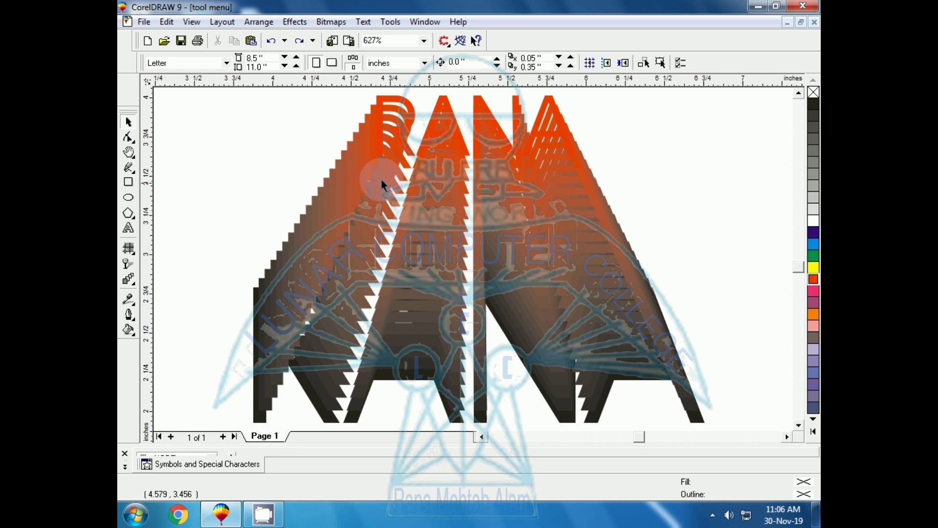
Move the red start RANA over the black one, shift the blend lower, and outline its steps white.
click(445, 142)
mouse_move(443, 186)
mouse_down()
mouse_move(632, 246)
mouse_move(688, 195)
mouse_up()
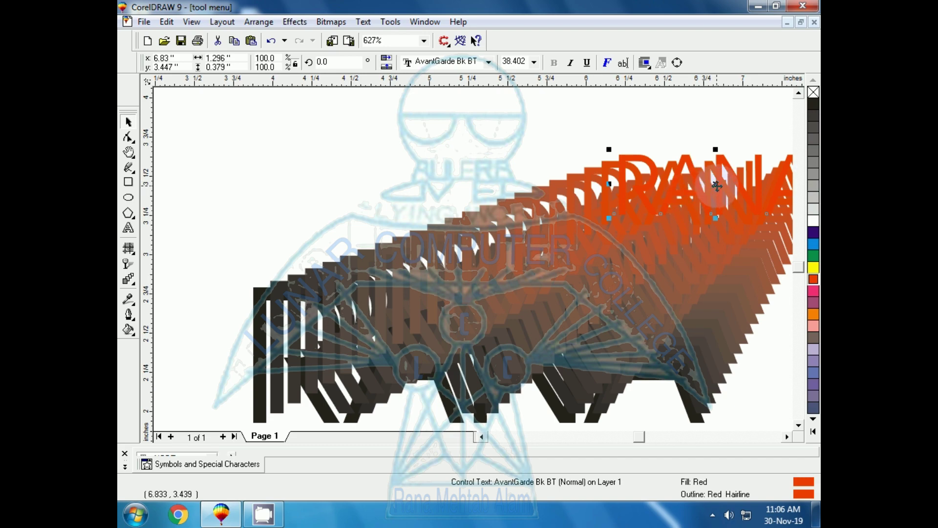
mouse_move(687, 194)
mouse_down()
mouse_move(532, 261)
mouse_move(370, 374)
mouse_up()
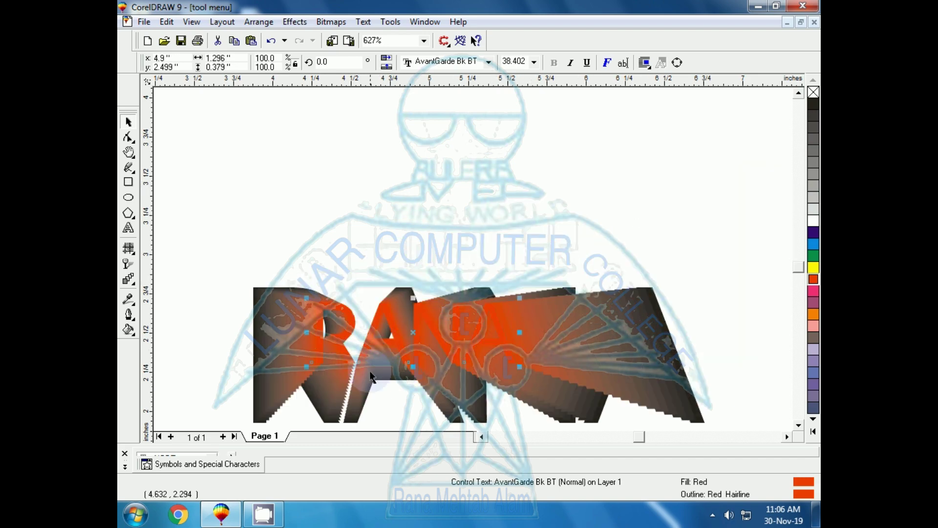
click(381, 349)
drag(390, 385, 360, 395)
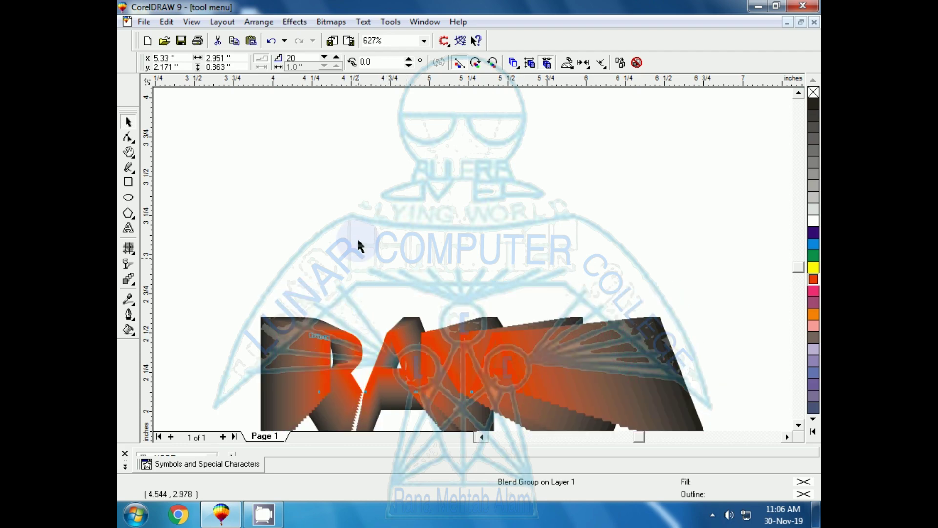
click(356, 395)
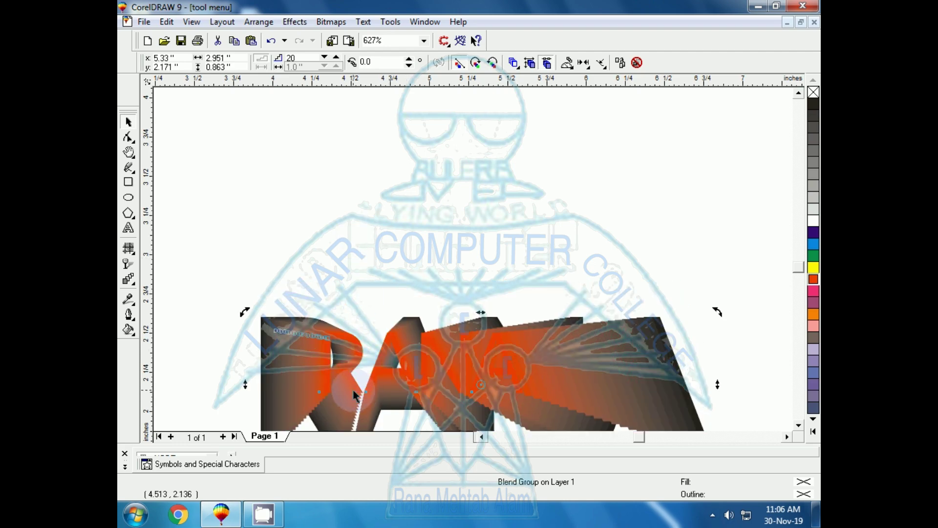
right_click(813, 221)
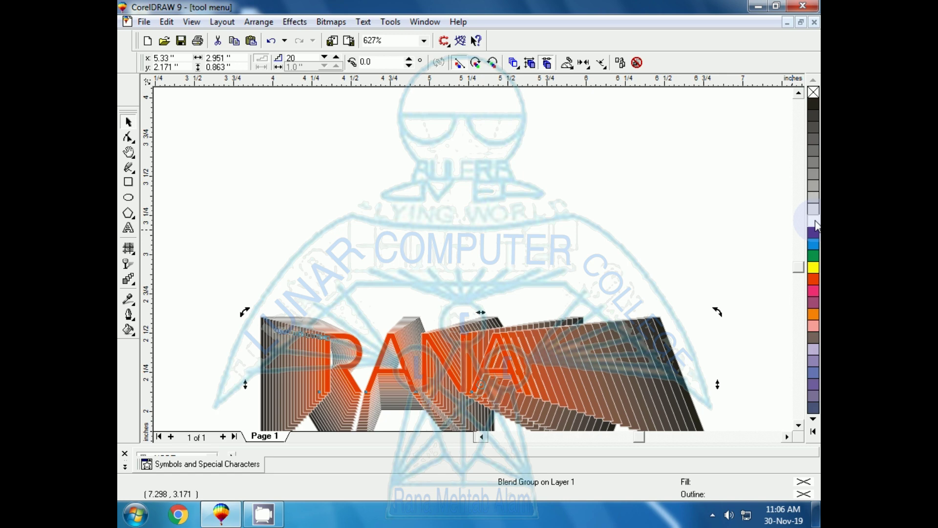
Fill every step of the RANA blend blue and zoom back out.
click(814, 244)
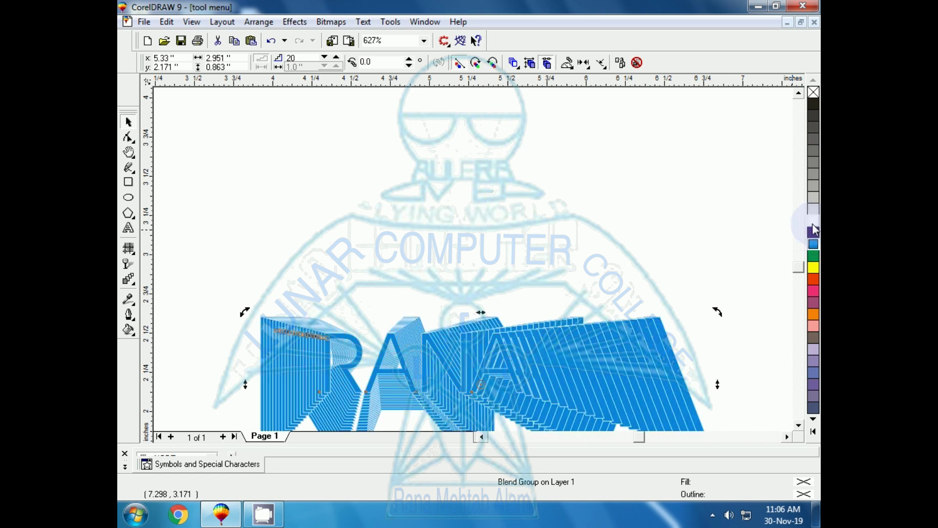
click(380, 250)
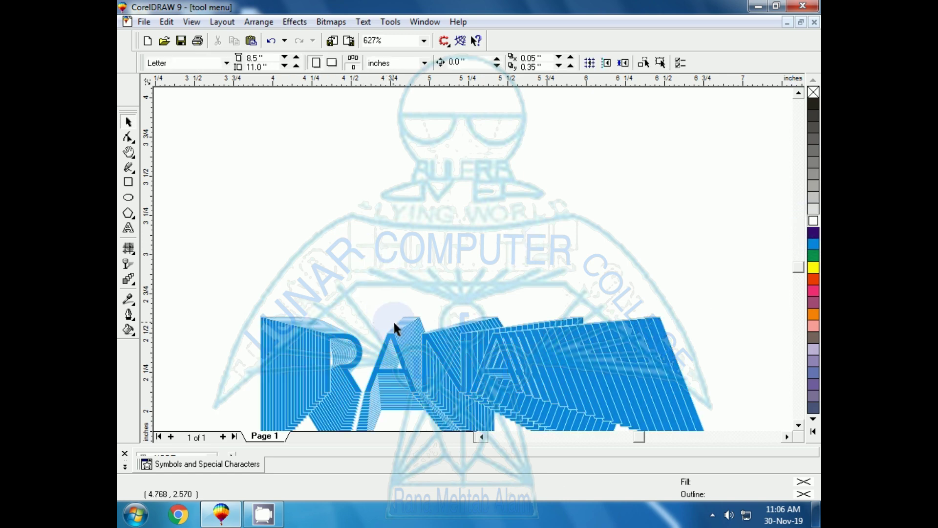
click(395, 333)
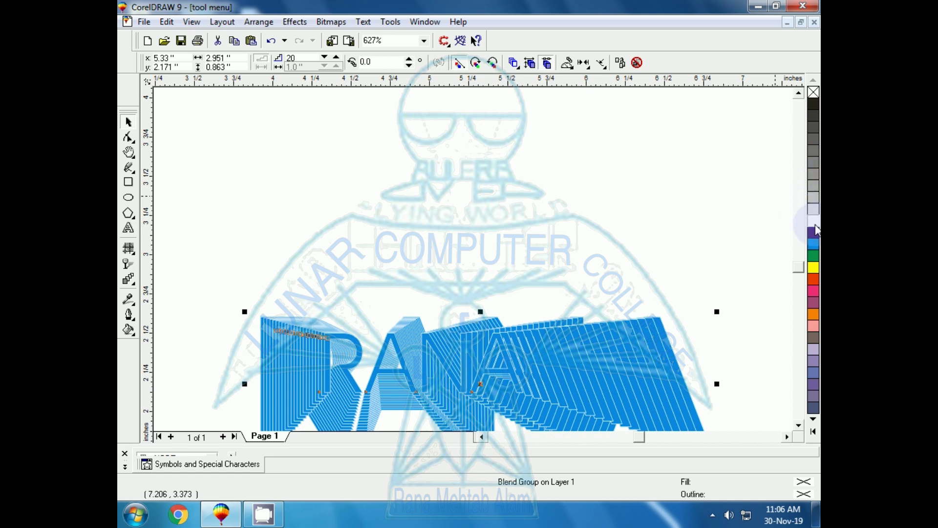
key(F3)
click(382, 404)
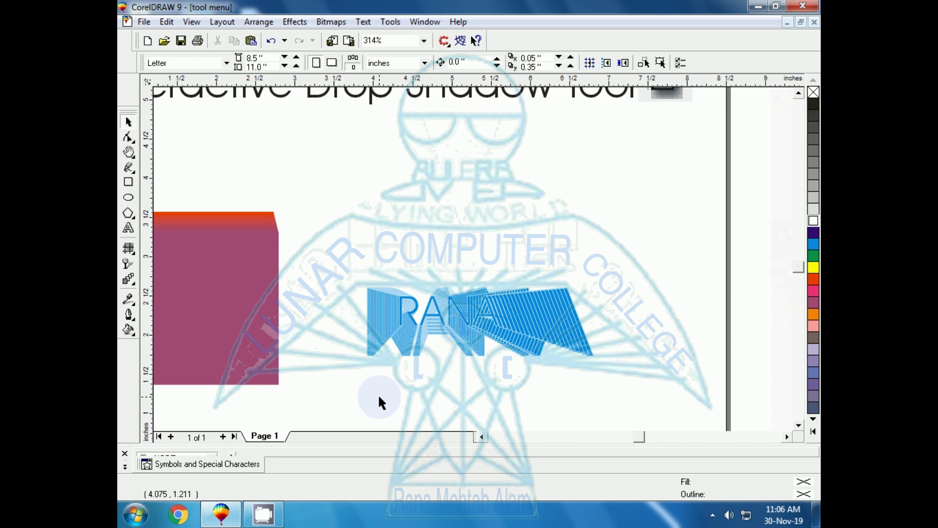
Zoom to the page and delete the RANA blend, then the purple end square.
key(F4)
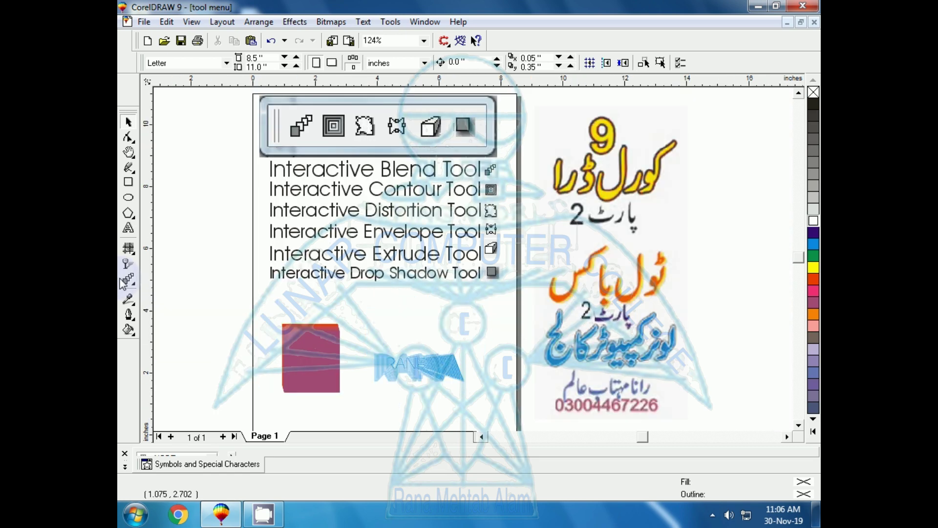
click(317, 362)
click(303, 356)
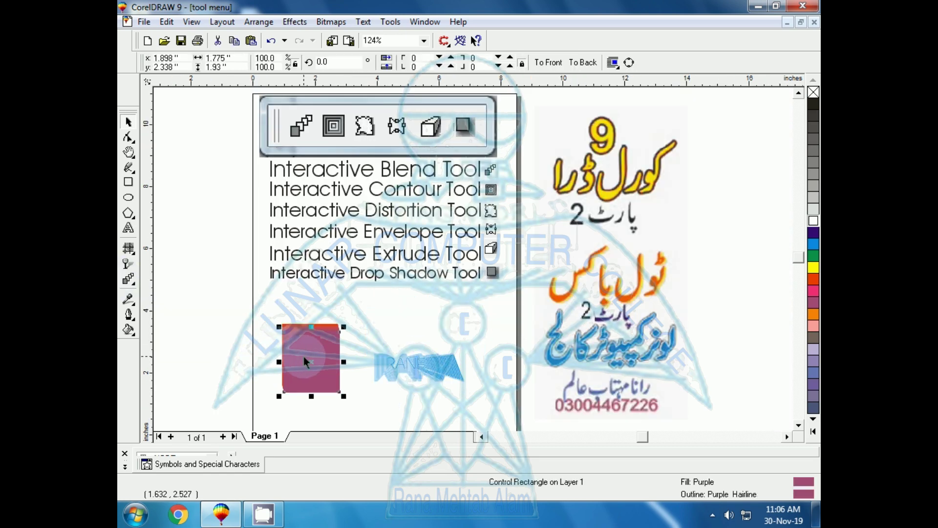
click(403, 385)
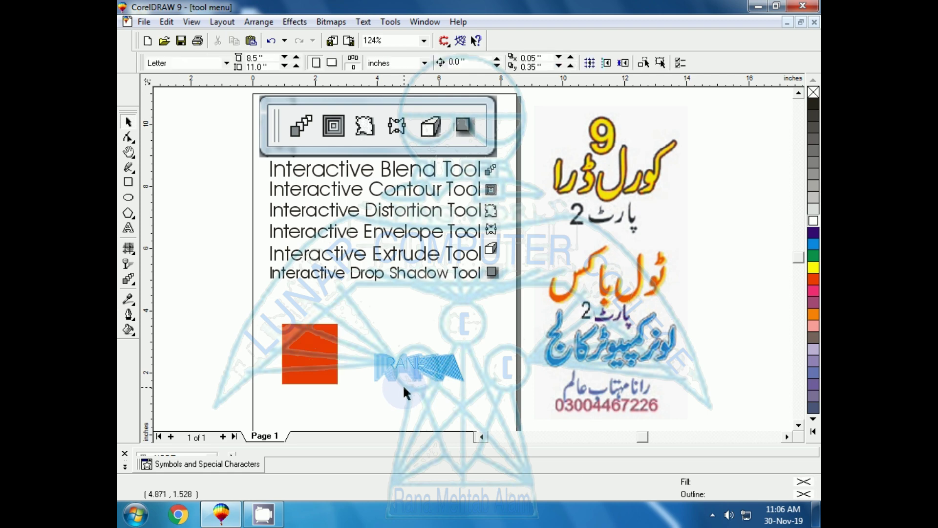
click(424, 372)
key(Delete)
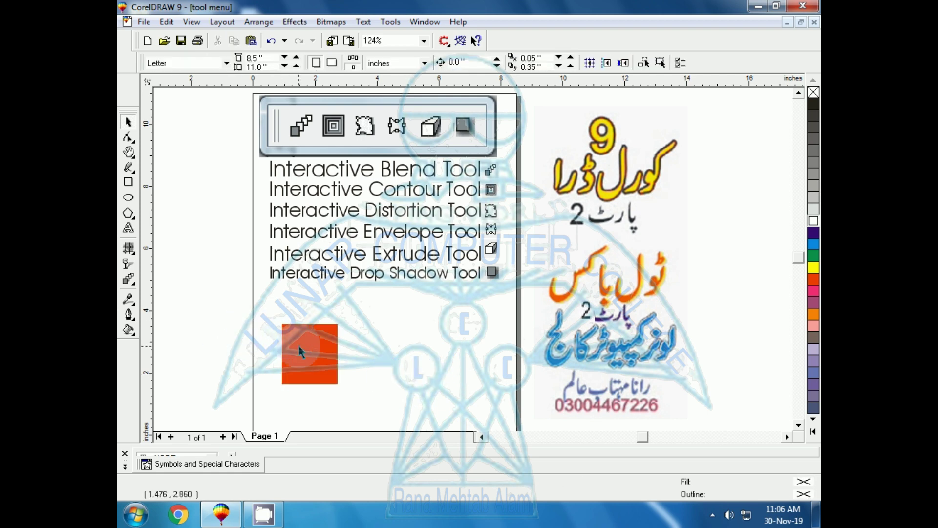
click(299, 344)
key(Delete)
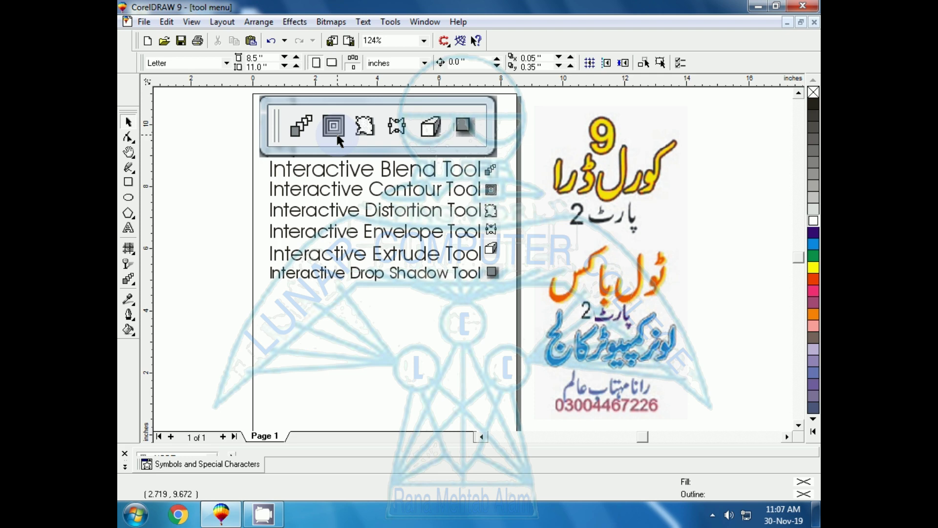
Draw a large unfilled rectangle below the tool list and pick the Interactive Contour tool.
click(128, 182)
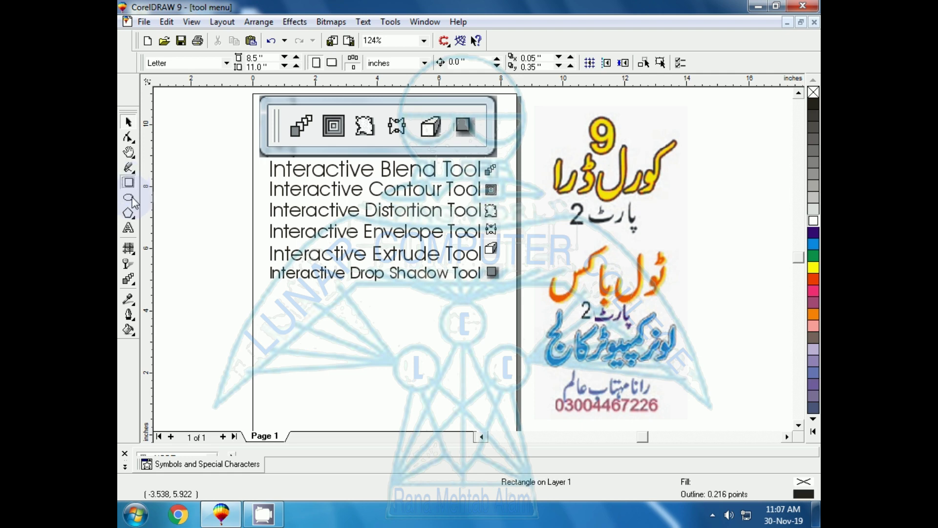
drag(268, 307, 449, 418)
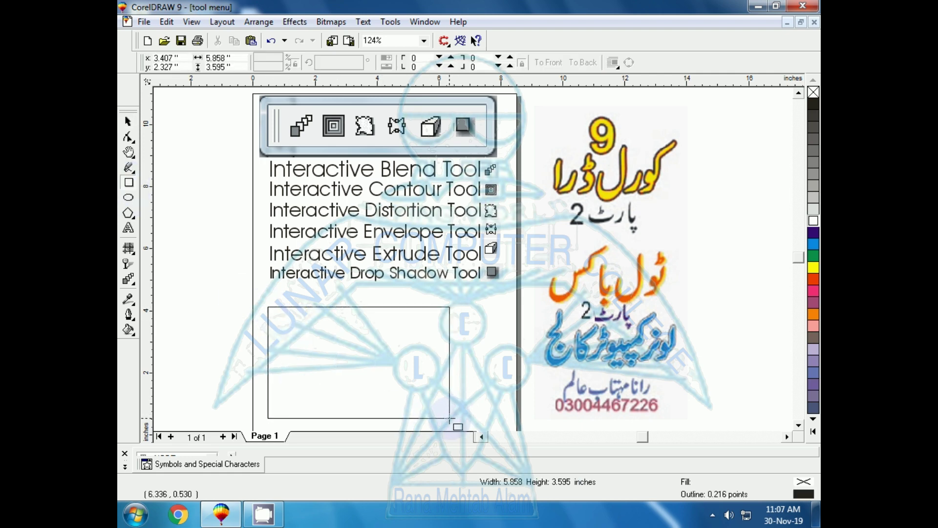
click(129, 278)
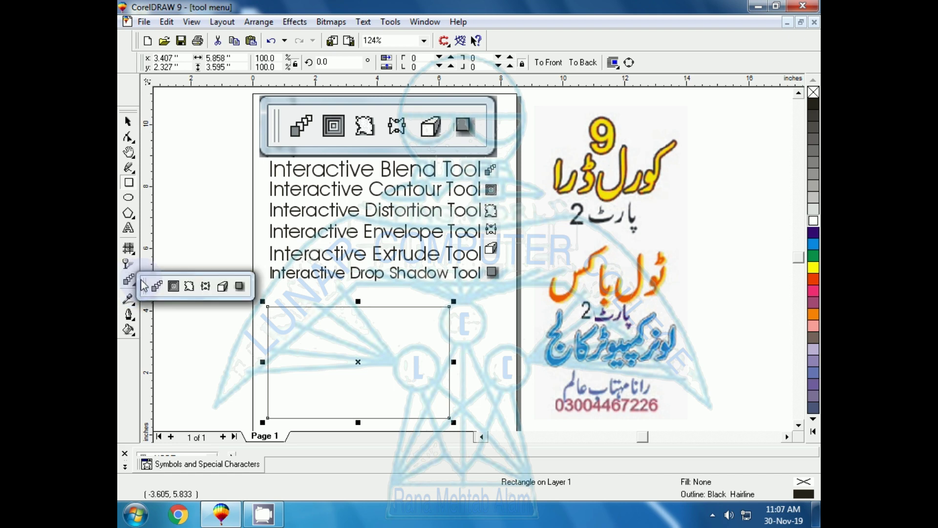
click(174, 279)
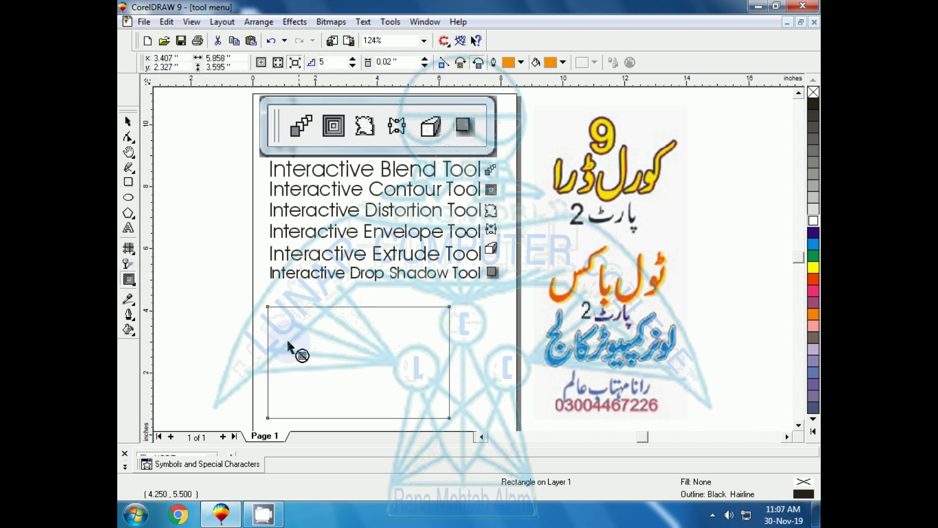
Drag out a contour on the rectangle and try the To Center and Outside directions.
click(128, 137)
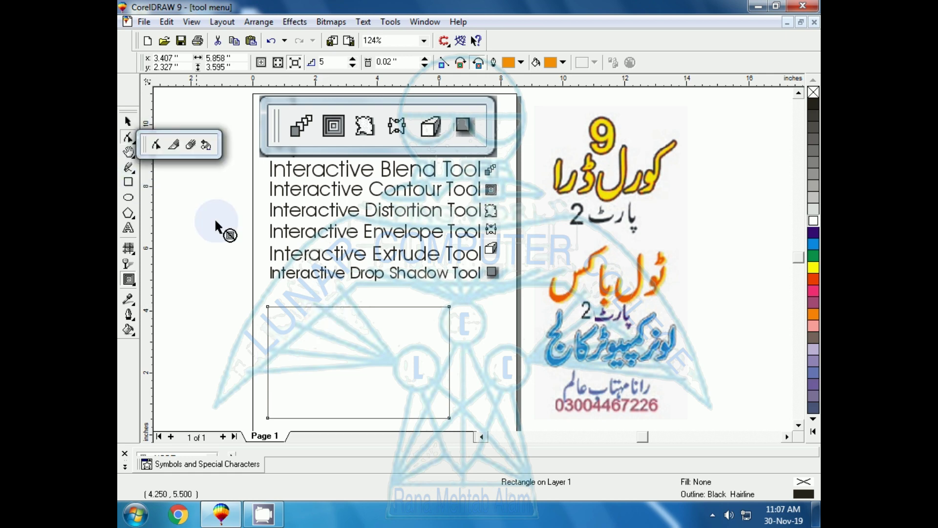
drag(313, 308, 313, 273)
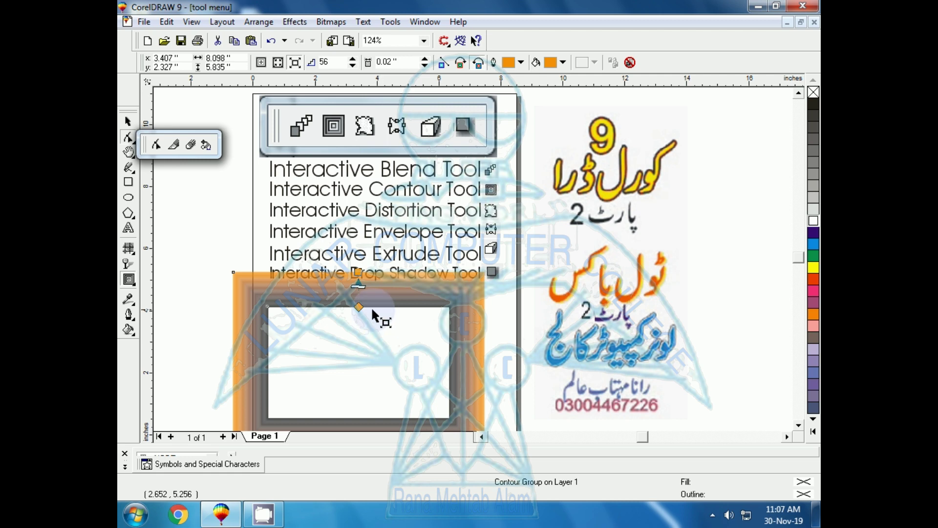
click(353, 362)
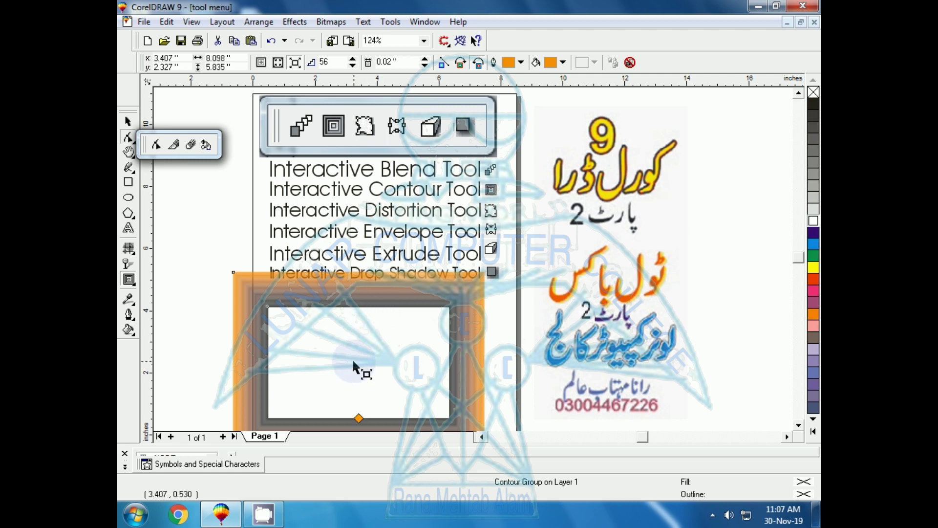
click(281, 66)
click(265, 64)
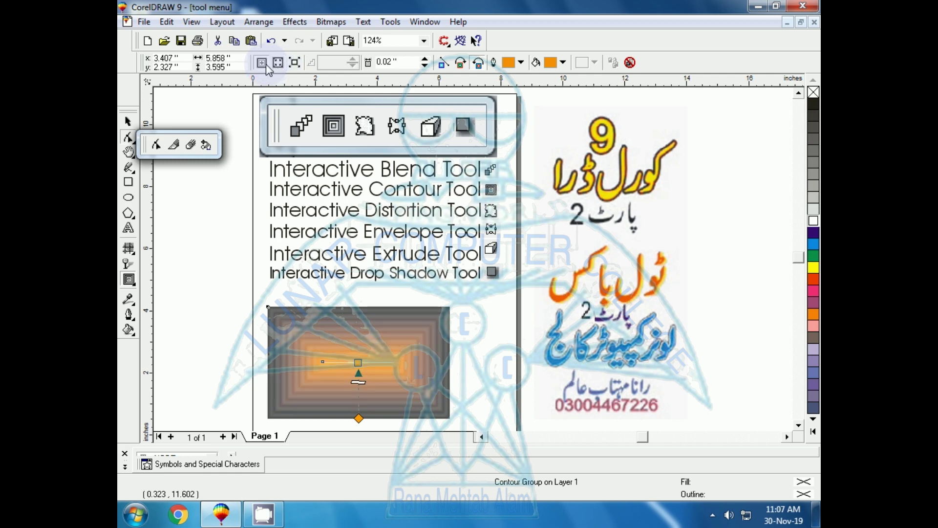
click(297, 62)
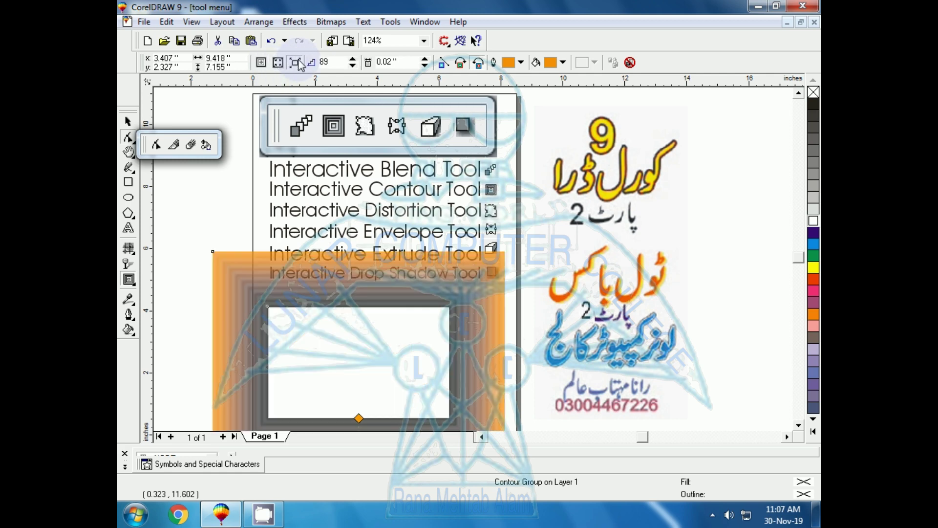
Set the contour outline to blue and fill to white, ending on a cyan-to-green colour blend.
click(464, 65)
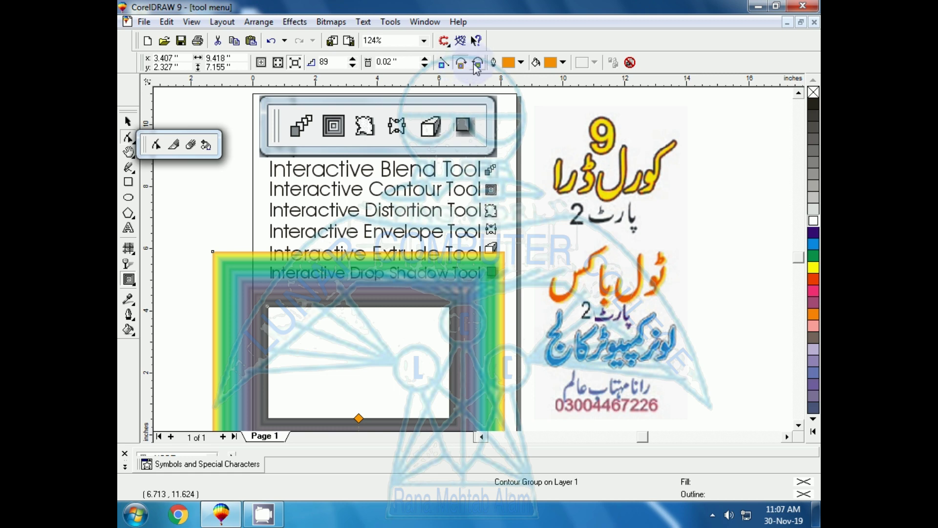
click(477, 66)
click(468, 66)
click(521, 62)
click(554, 102)
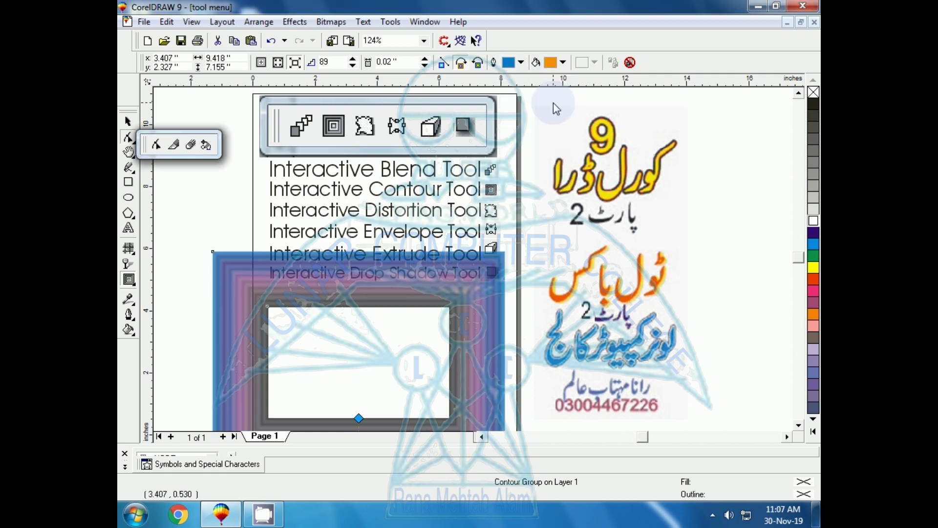
click(564, 62)
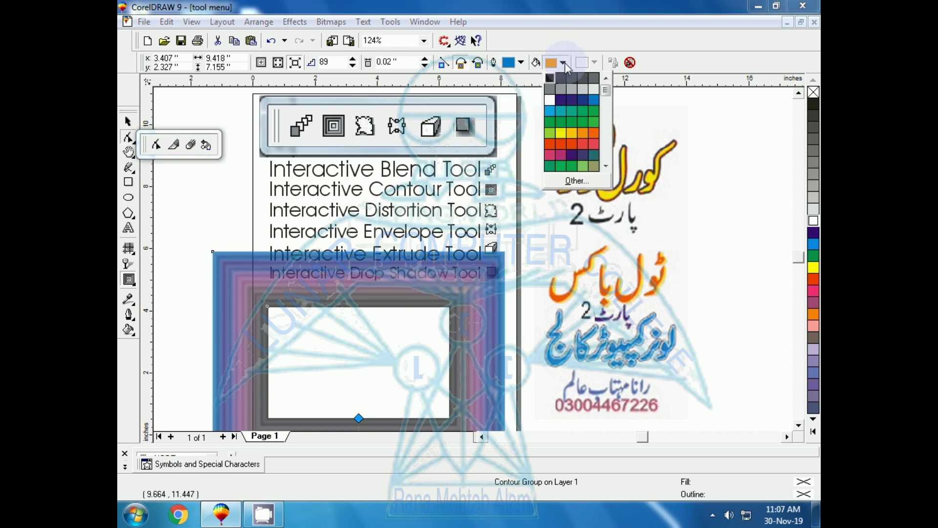
click(550, 102)
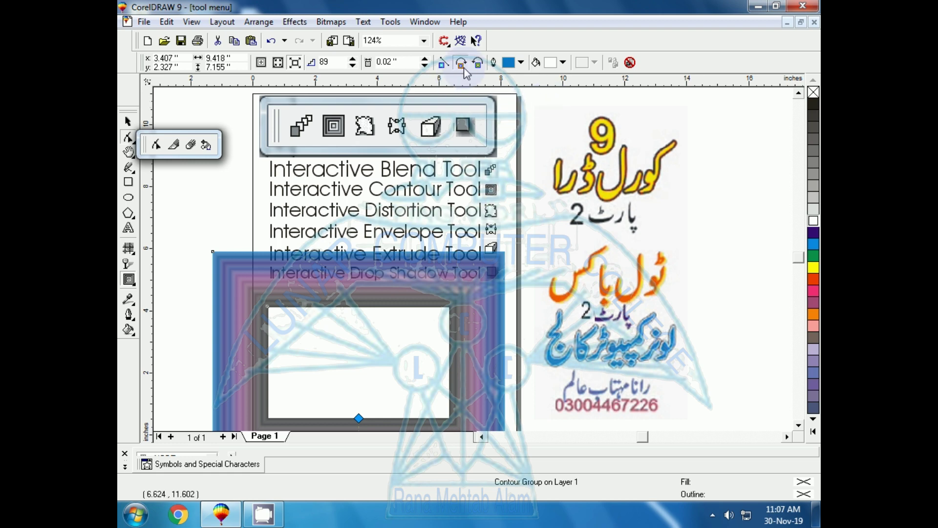
click(479, 63)
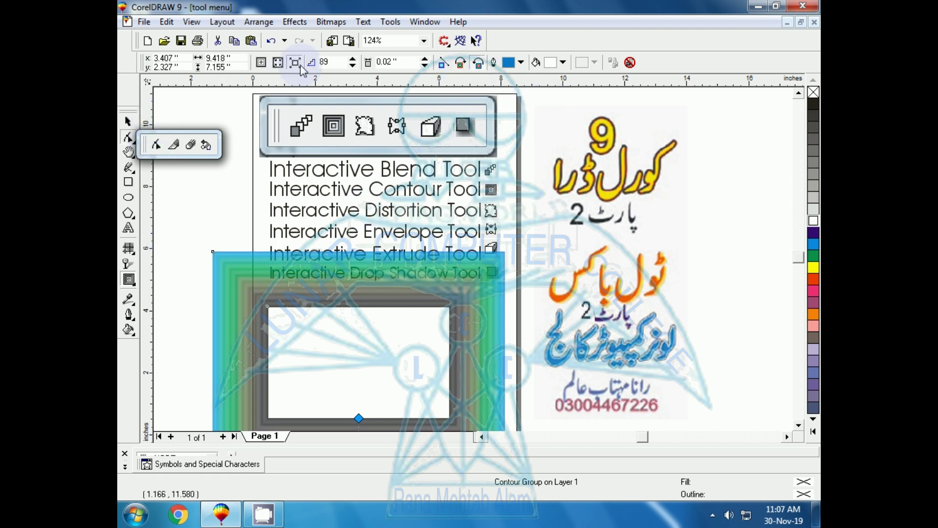
Make the contour run To Center with a 0.108" step offset and select the contour group.
click(277, 66)
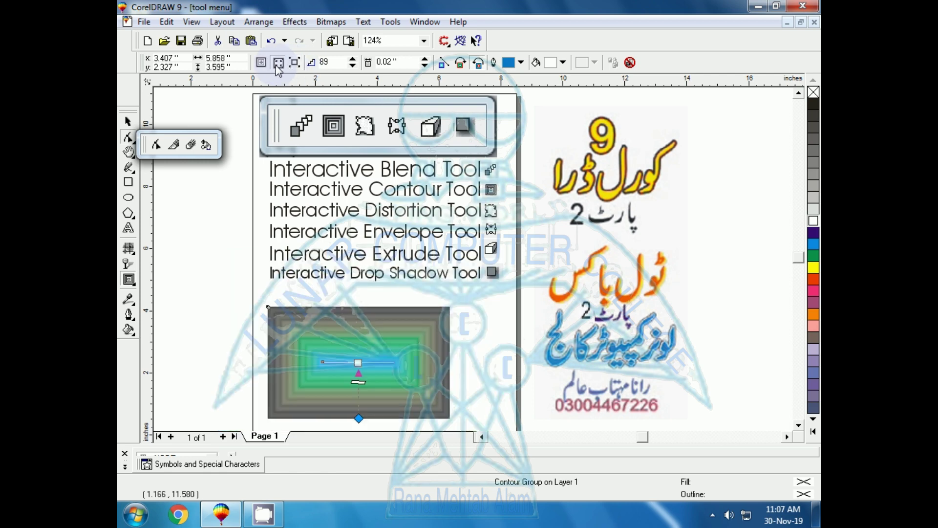
click(261, 67)
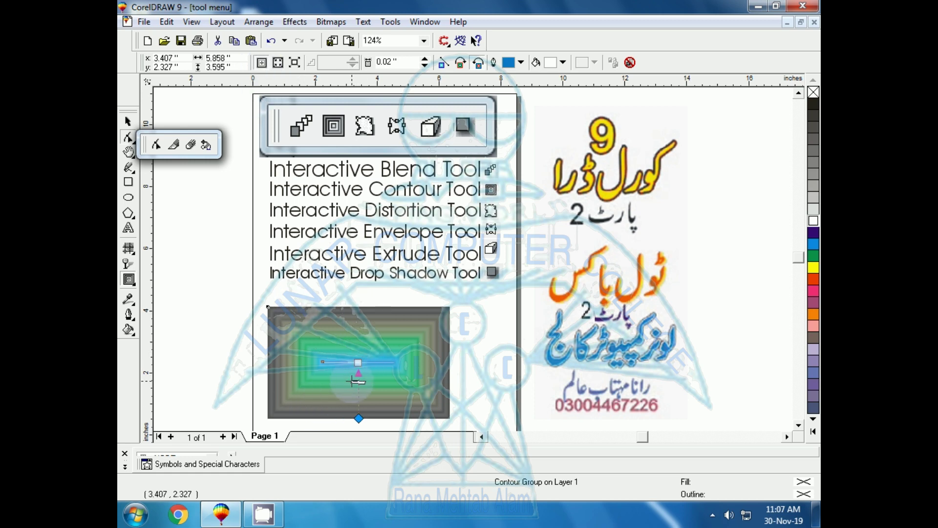
drag(359, 382, 359, 399)
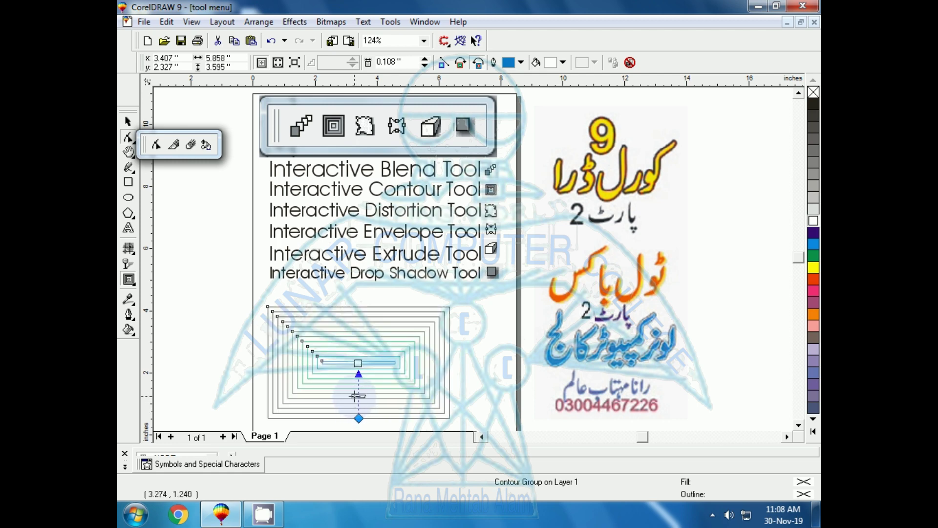
drag(359, 399, 359, 396)
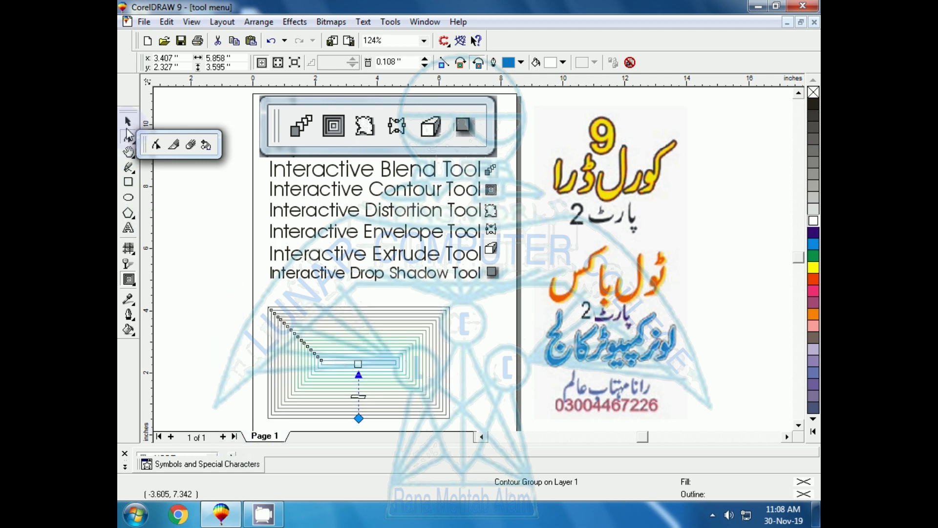
click(128, 121)
click(161, 191)
click(314, 373)
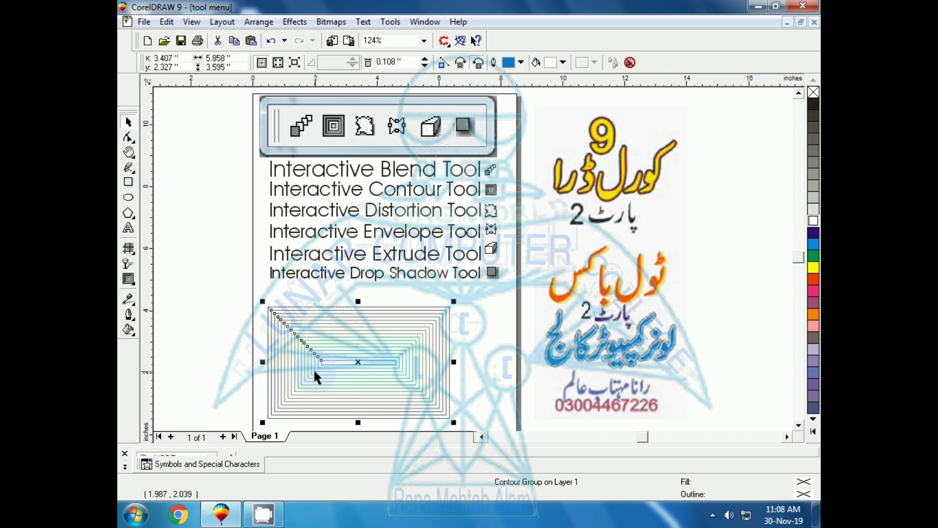
Set the rectangle's contour to 5 inside steps, after briefly trying outside steps.
key(shift+F2)
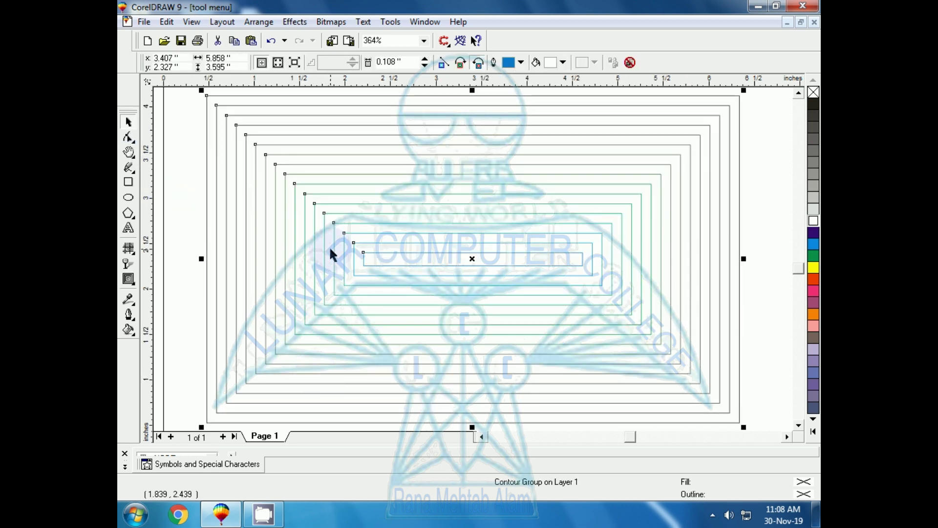
click(130, 281)
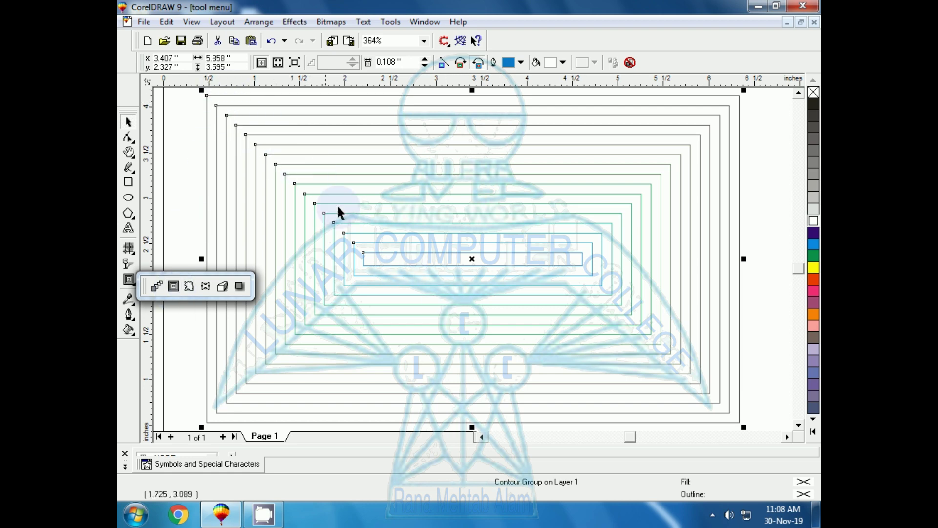
click(278, 62)
click(294, 62)
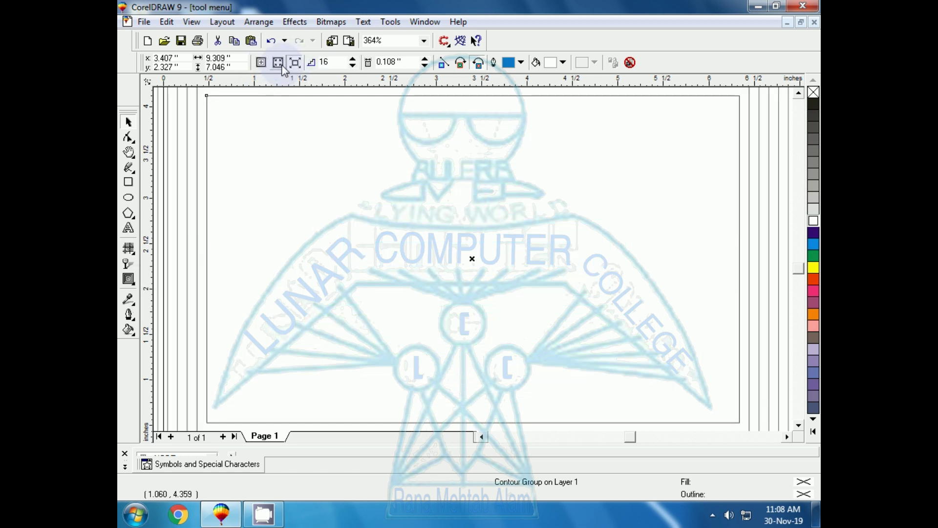
double_click(327, 62)
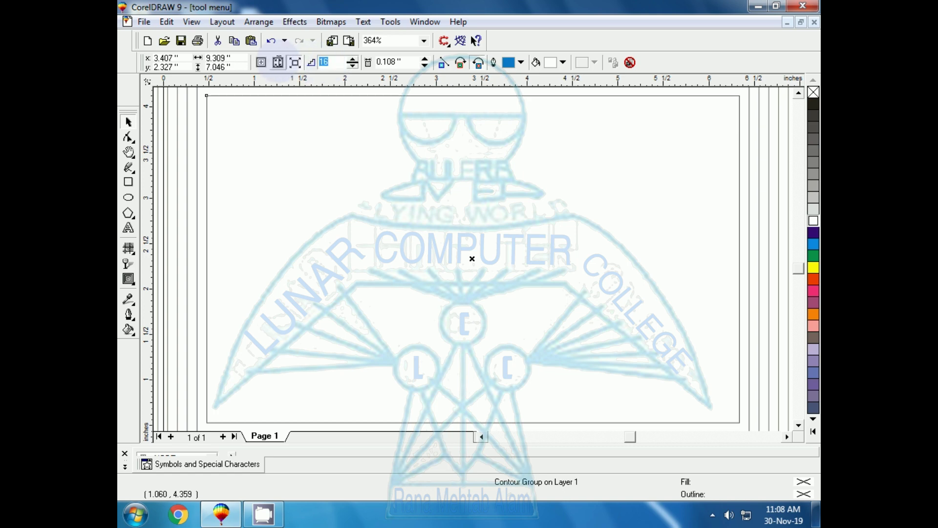
text(5)
click(279, 62)
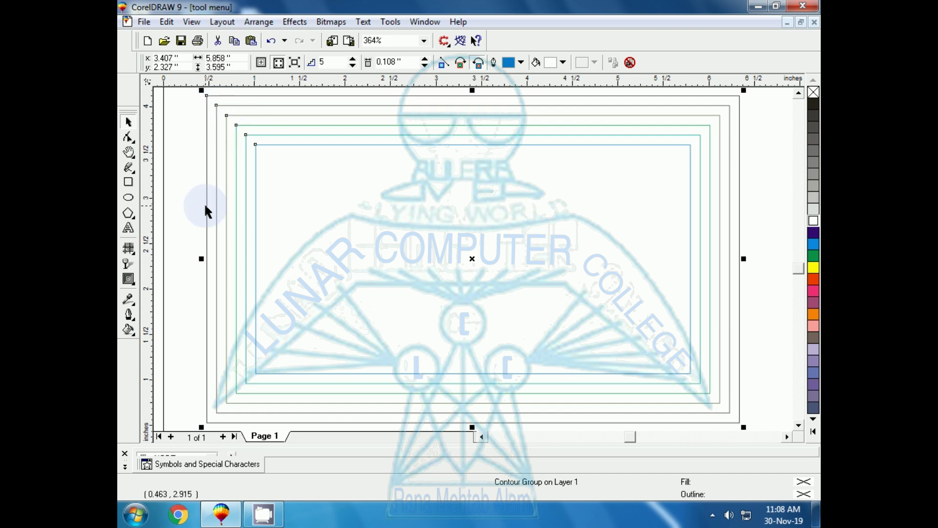
key(F4)
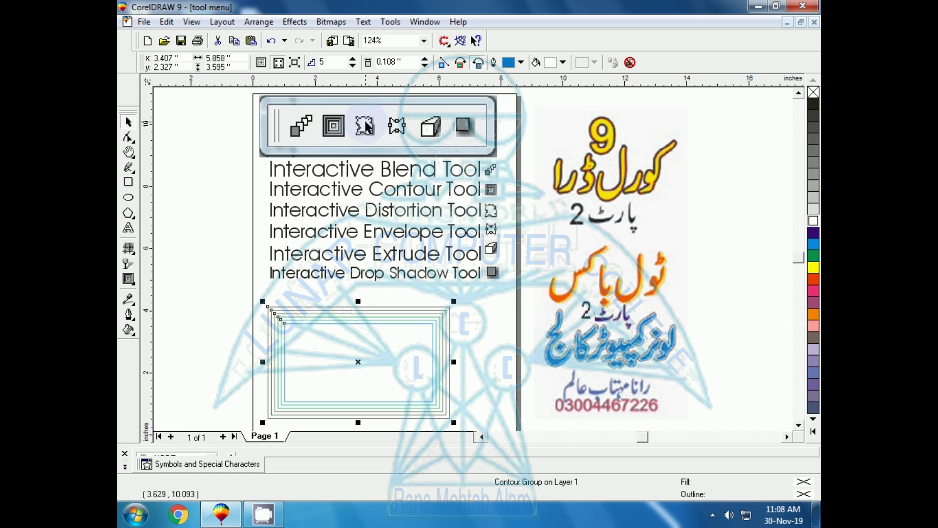
Delete the contoured rectangle.
click(366, 300)
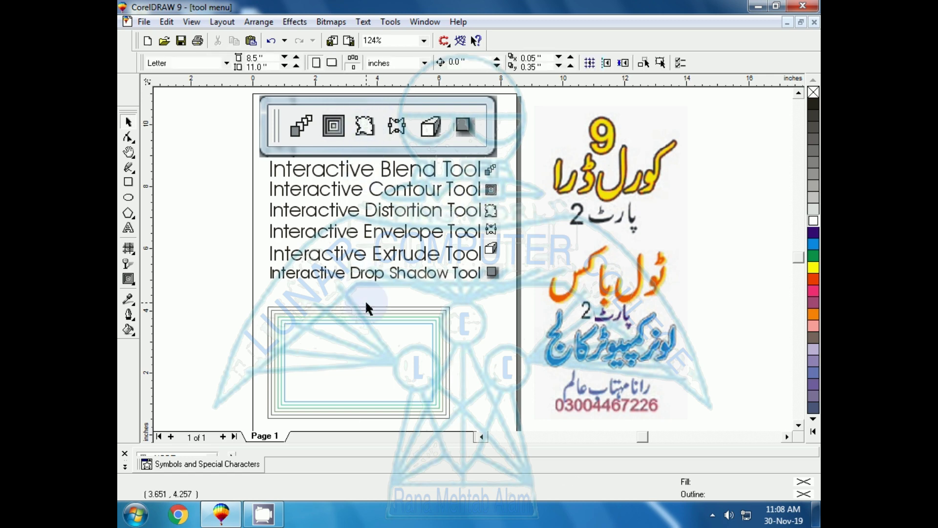
click(366, 313)
key(Delete)
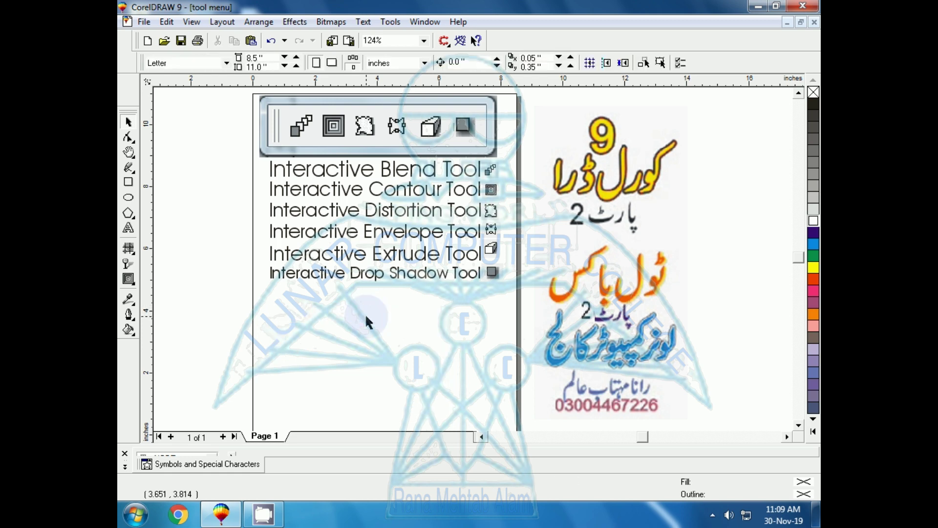
Draw a new plain rectangle below the tool list and nudge it up and right.
click(128, 182)
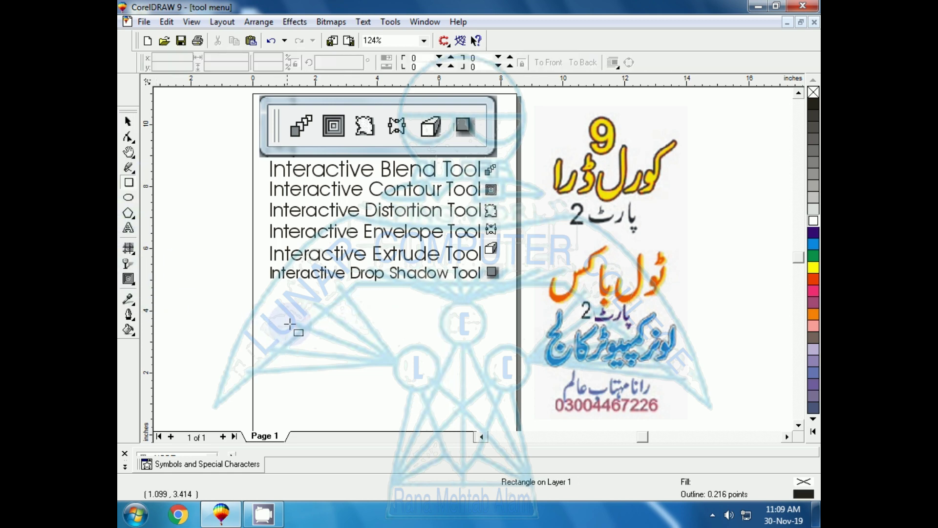
drag(293, 317, 375, 383)
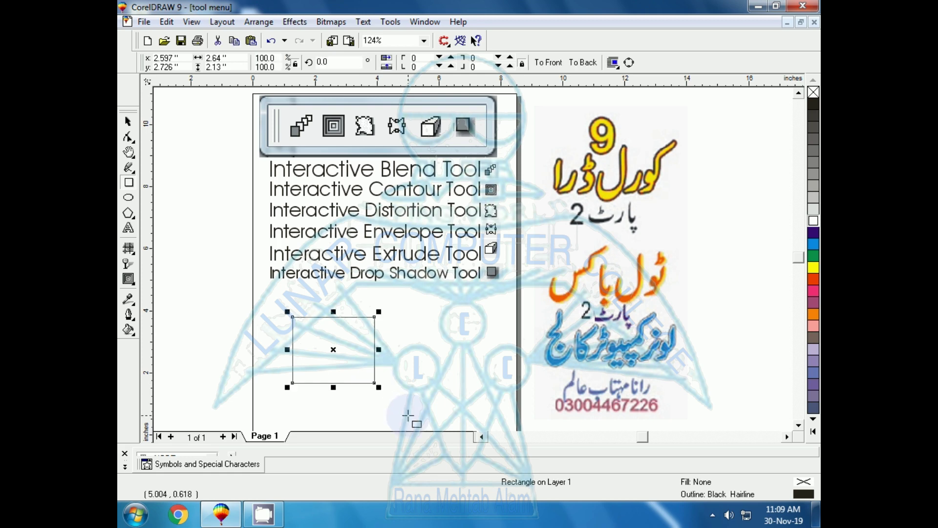
mouse_move(334, 351)
mouse_down()
mouse_move(343, 329)
mouse_move(358, 342)
mouse_up()
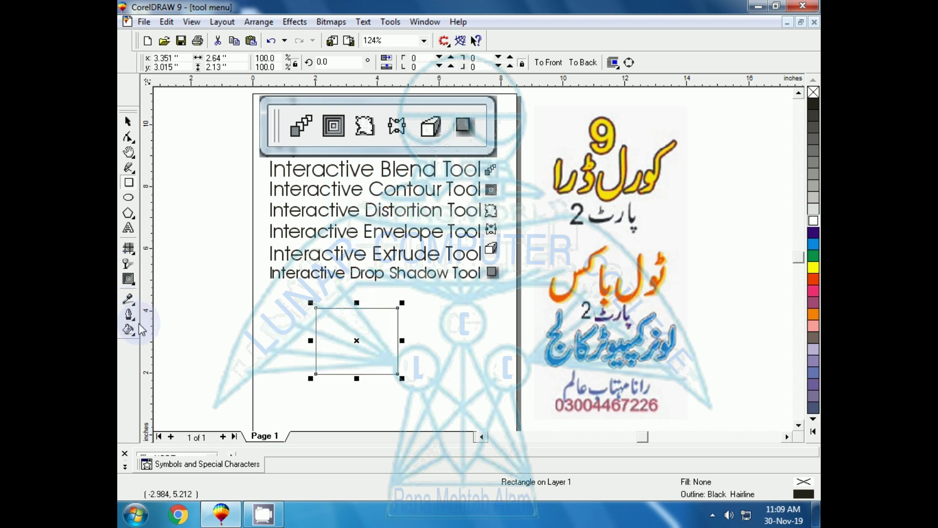
click(129, 279)
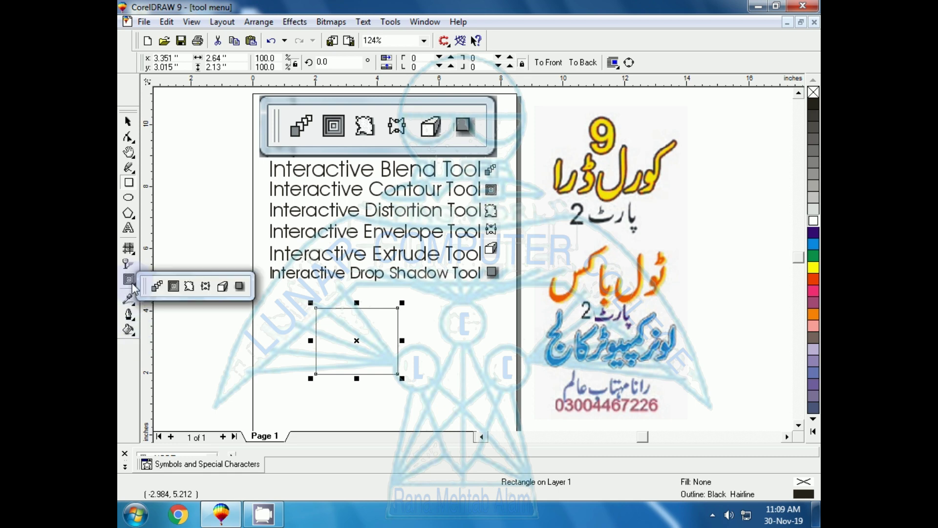
click(190, 288)
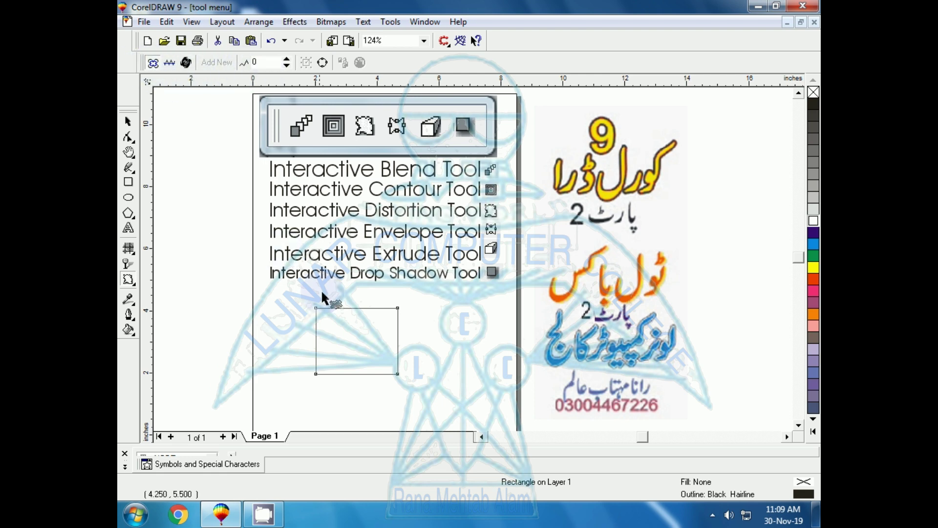
drag(333, 328, 359, 328)
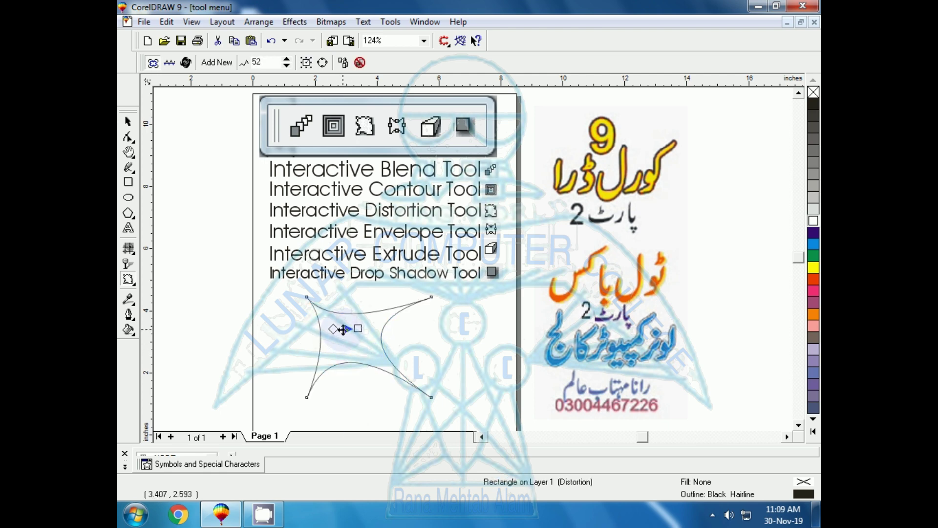
key(ctrl+z)
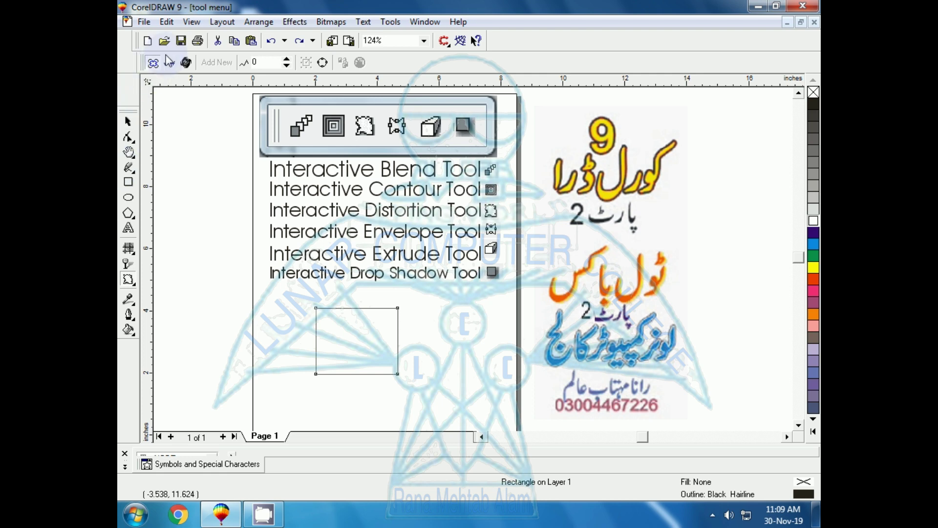
click(170, 63)
drag(351, 345, 377, 376)
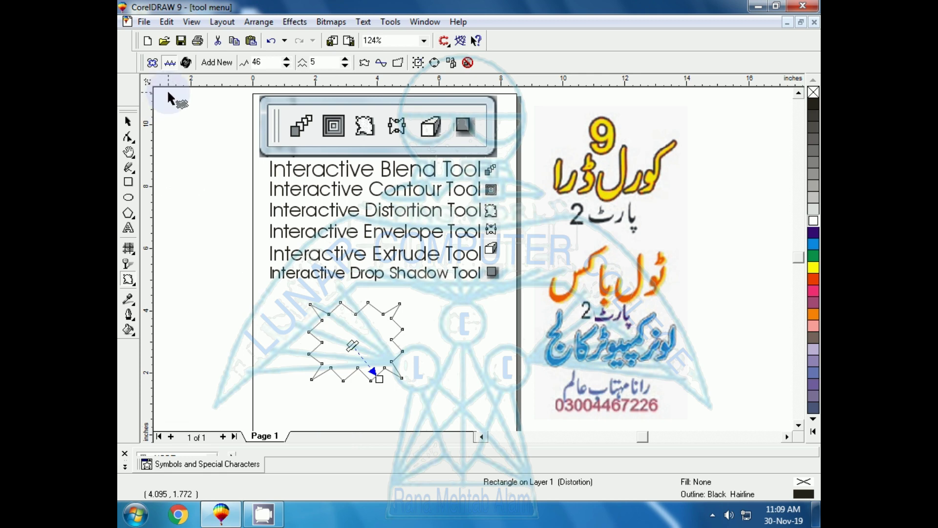
key(ctrl+z)
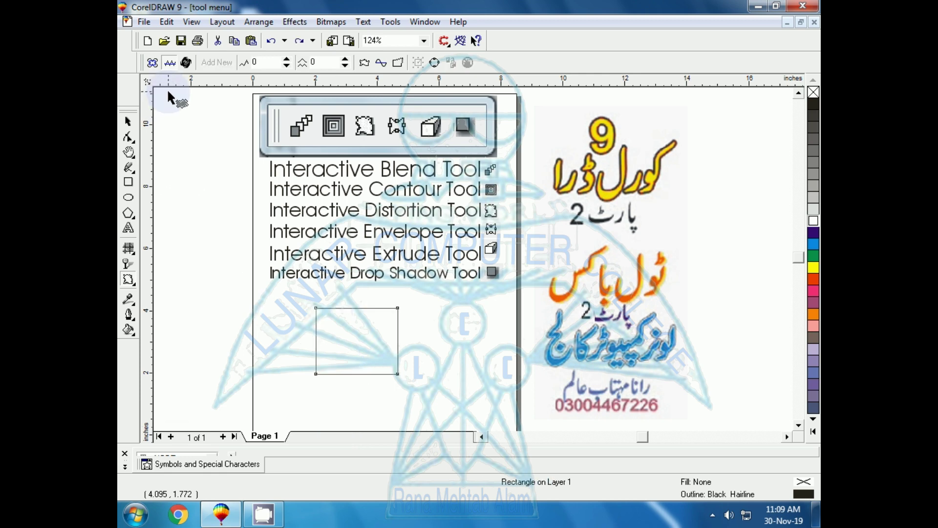
Apply a Twister distortion to the rectangle and toggle its rotation direction.
click(186, 63)
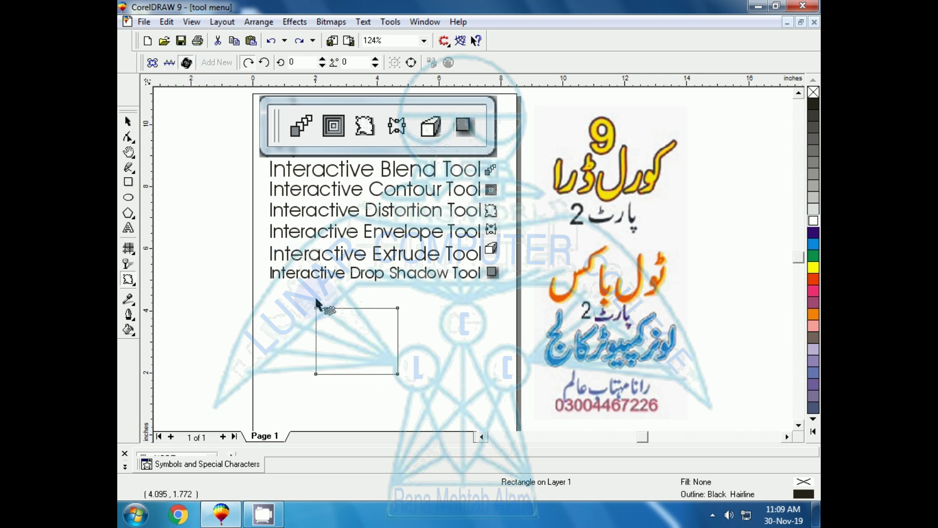
drag(323, 323, 397, 375)
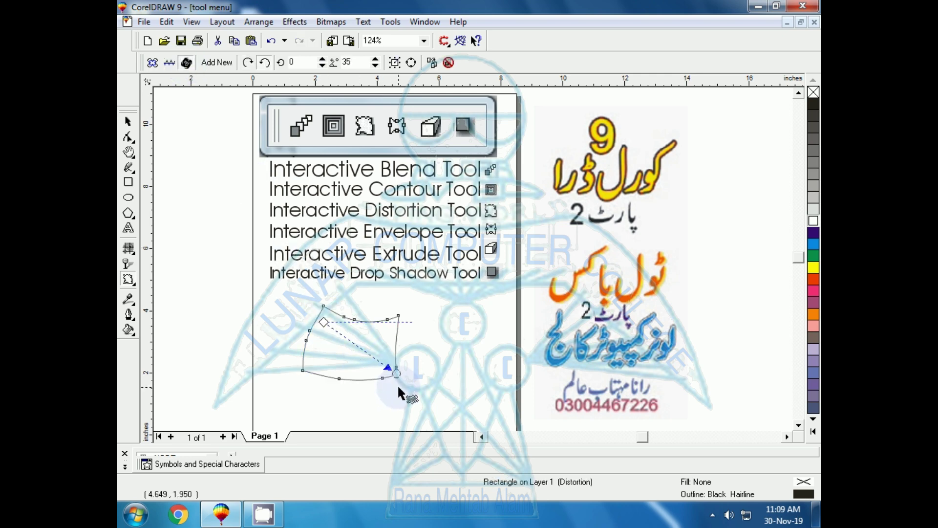
click(248, 64)
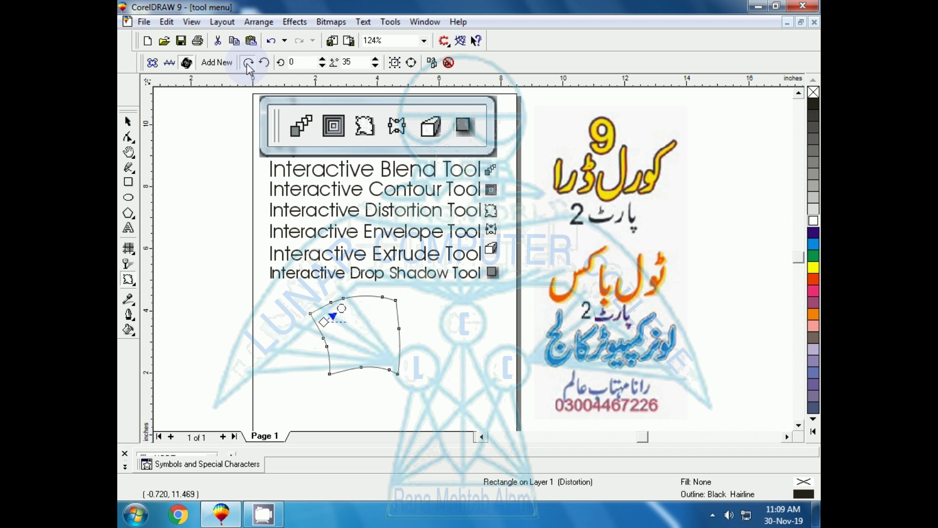
click(264, 62)
click(249, 63)
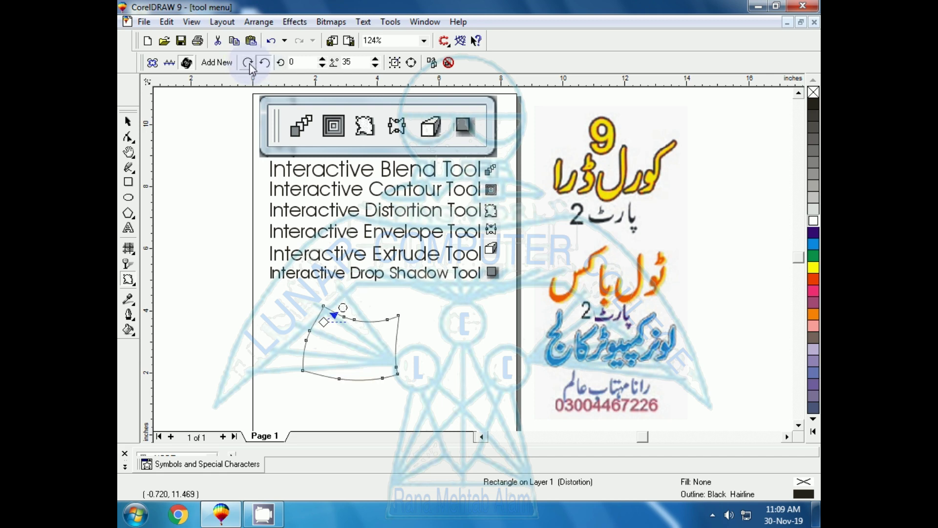
click(265, 66)
click(248, 62)
click(264, 63)
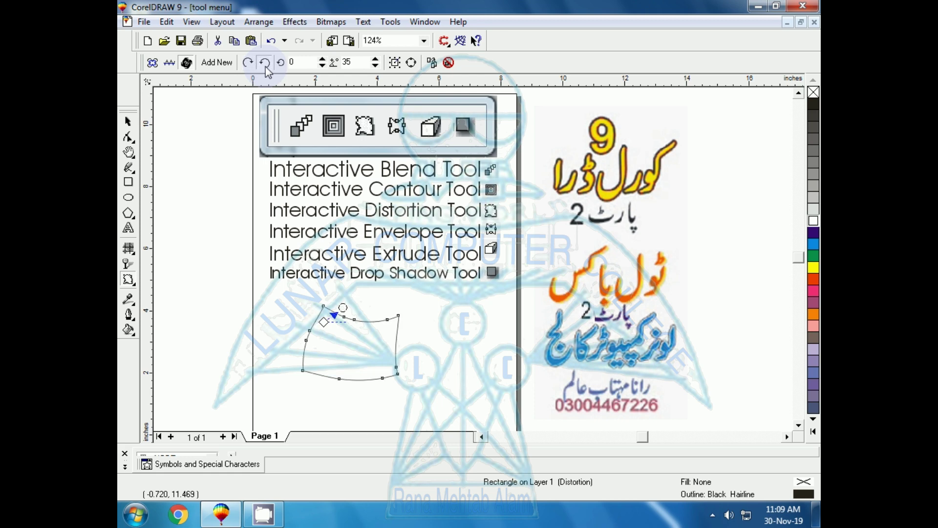
click(412, 63)
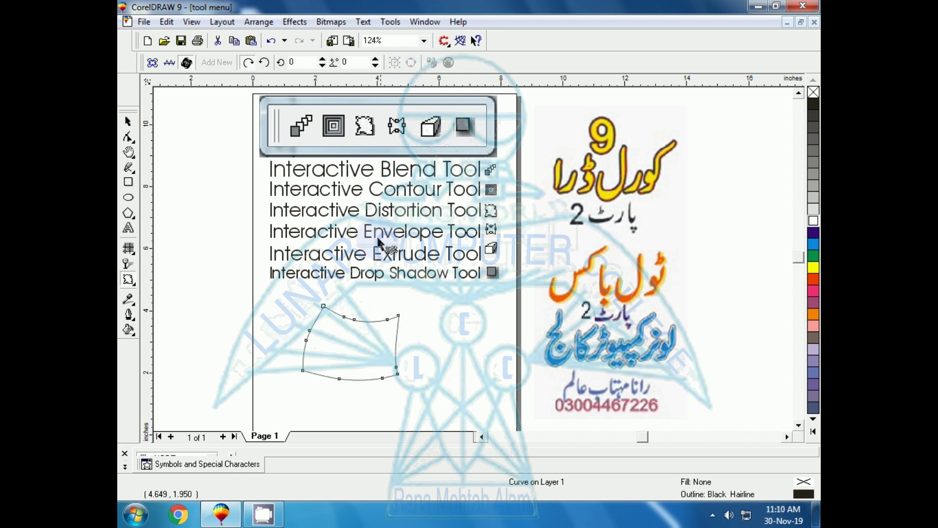
Twist the shape further, undo, re-twist it slightly, then delete the shape.
drag(355, 323, 338, 332)
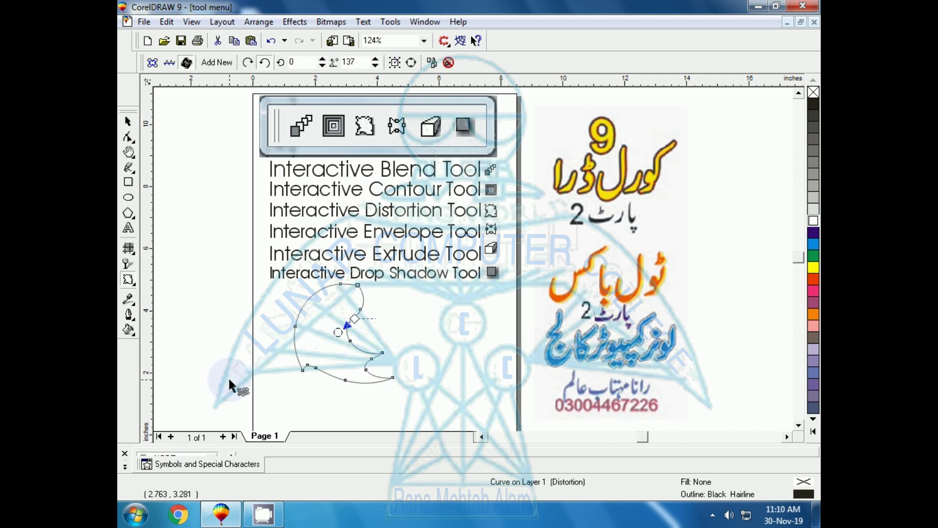
key(ctrl+z)
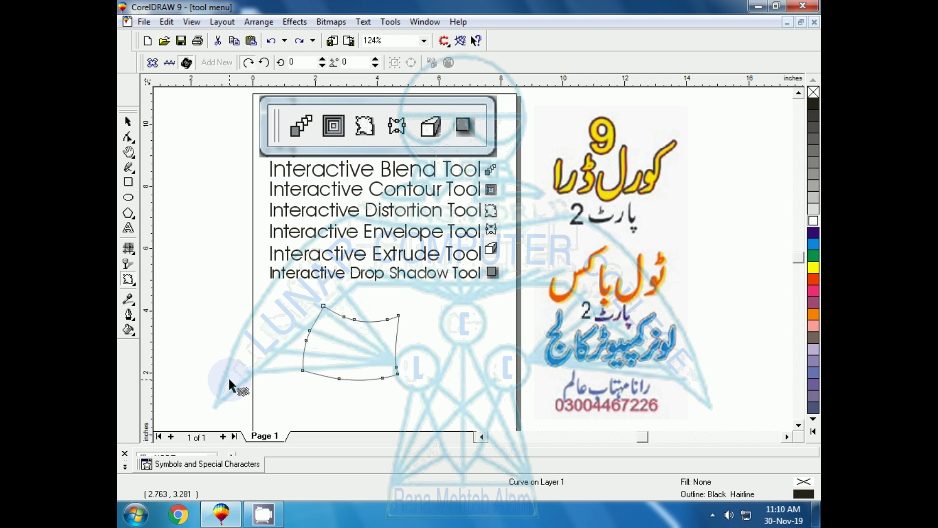
drag(344, 319, 324, 321)
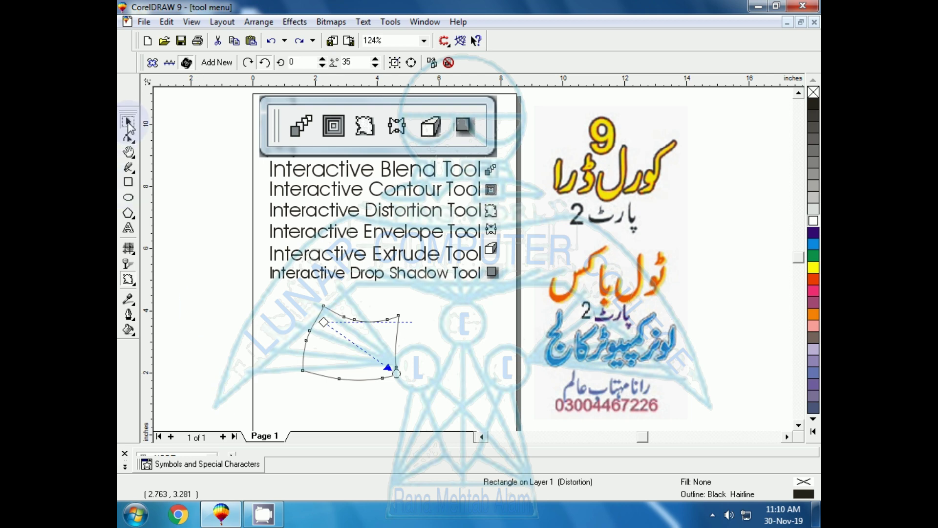
click(128, 121)
key(Delete)
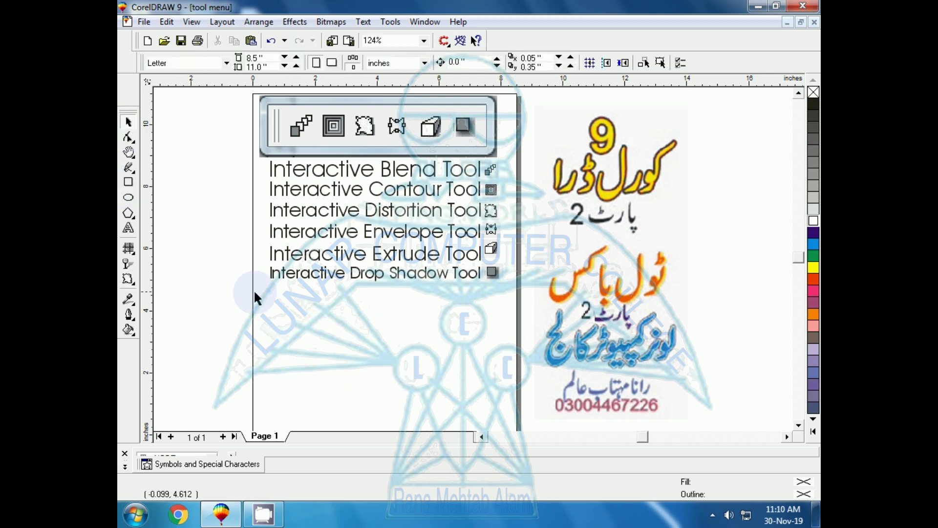
Add the text RANA below the tool list and scale it up.
click(128, 228)
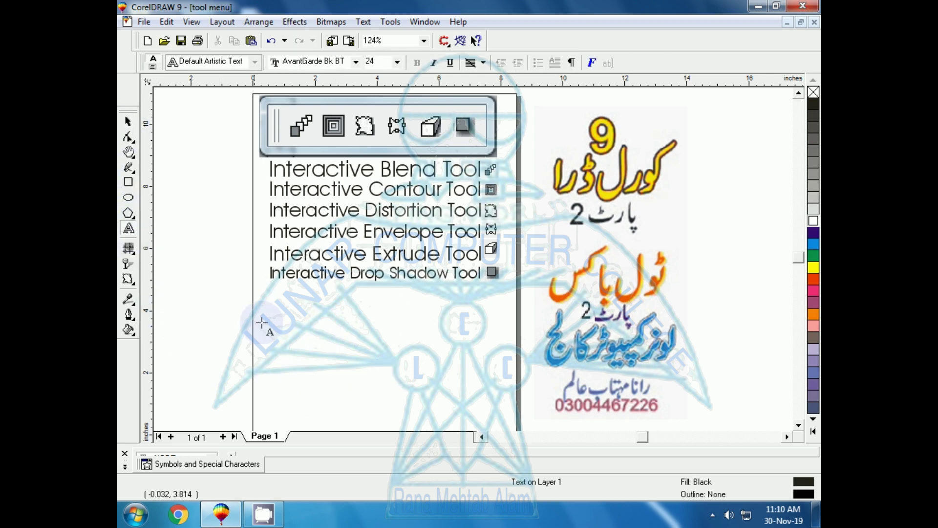
click(308, 342)
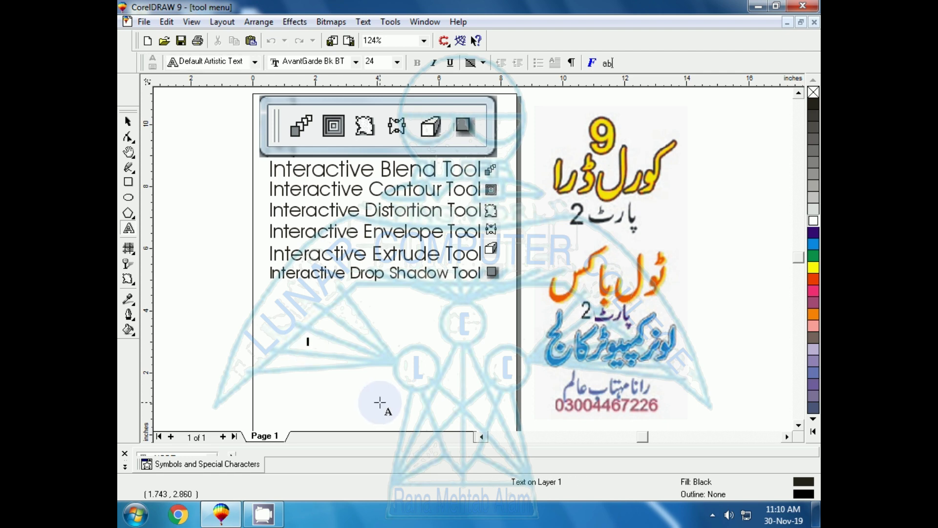
text(aN)
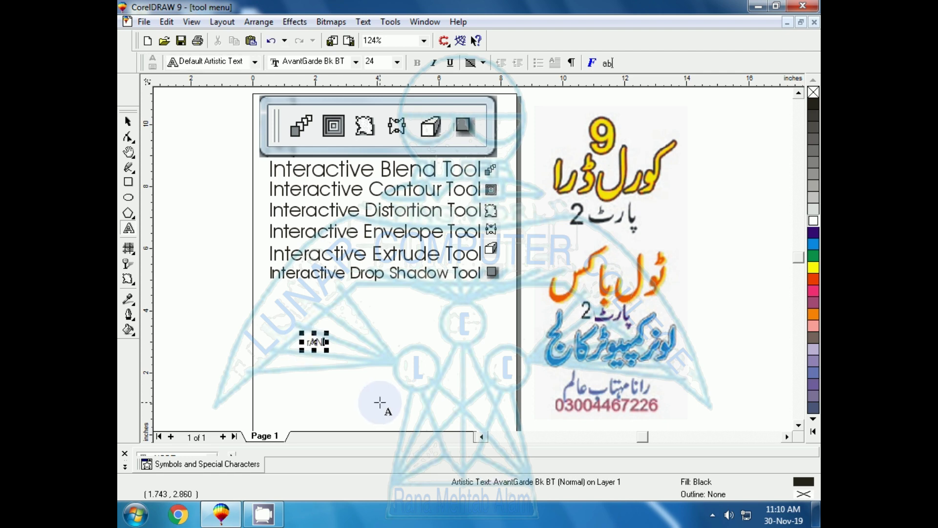
text(A)
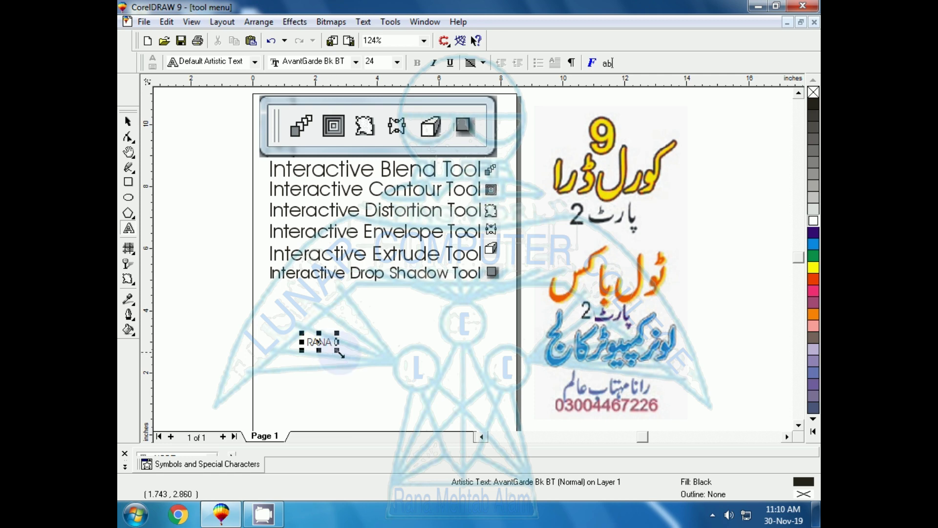
mouse_move(337, 351)
mouse_down()
mouse_move(443, 391)
mouse_move(454, 386)
mouse_up()
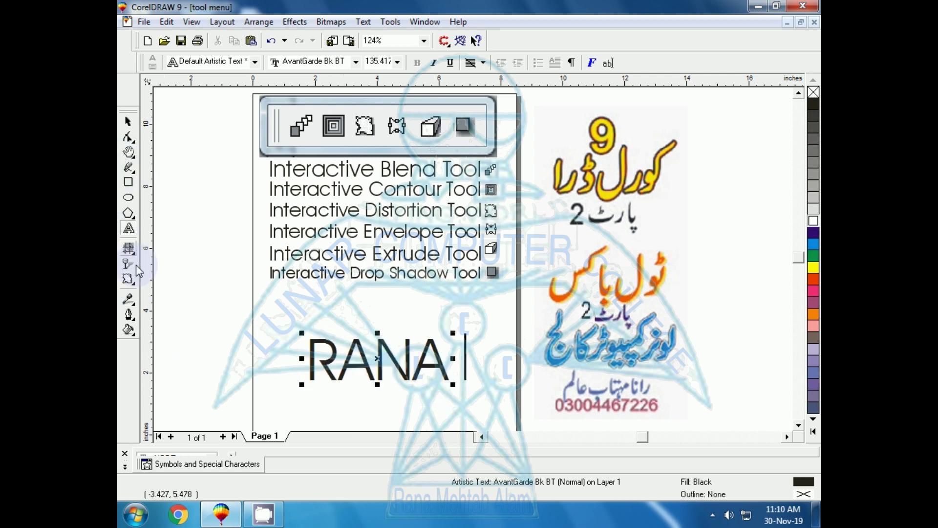
Try a Zipper distortion on RANA, then undo it.
click(129, 280)
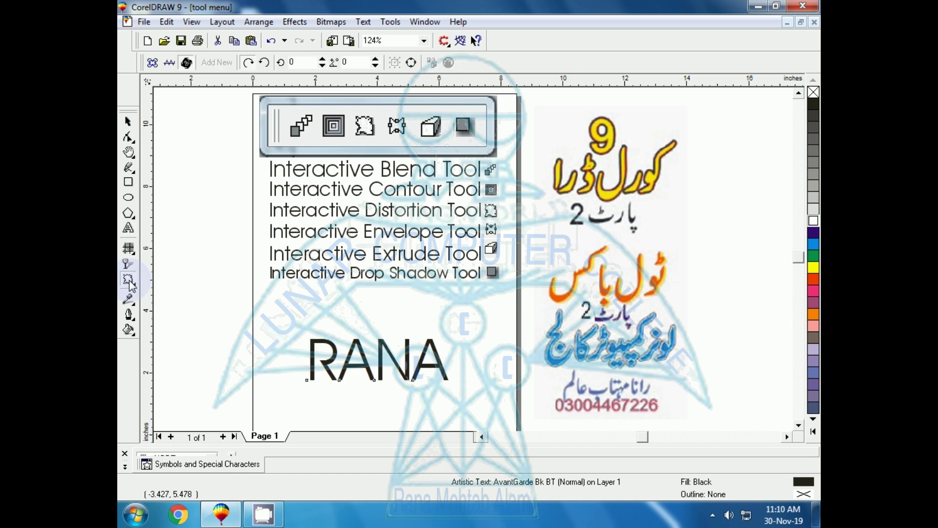
click(170, 64)
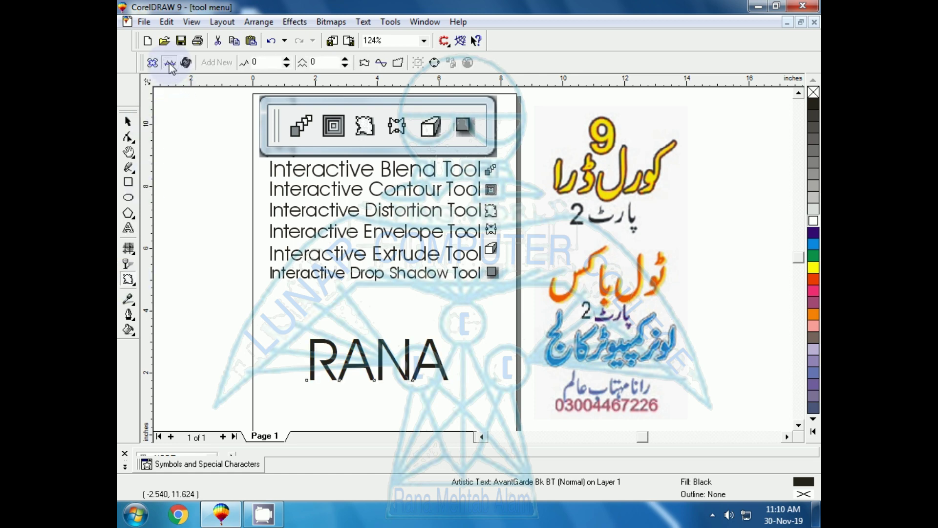
drag(352, 342, 368, 391)
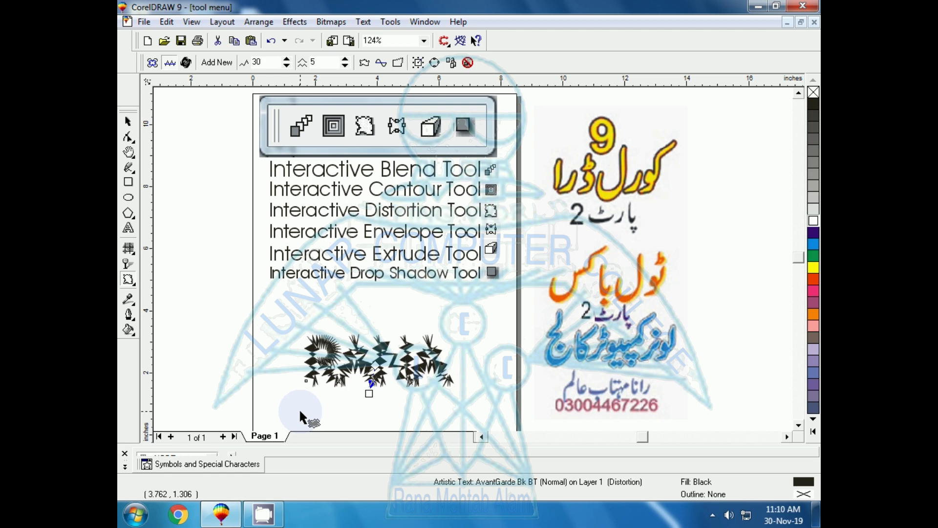
key(ctrl+z)
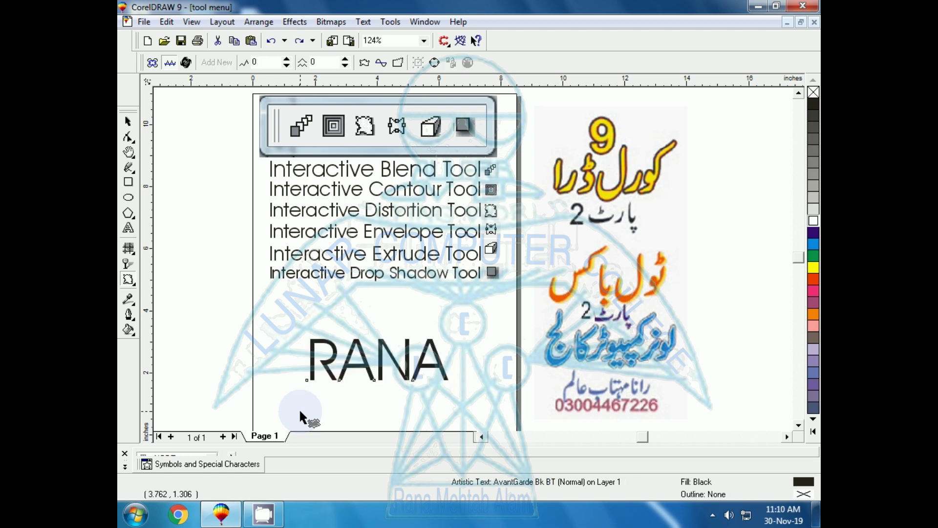
click(128, 279)
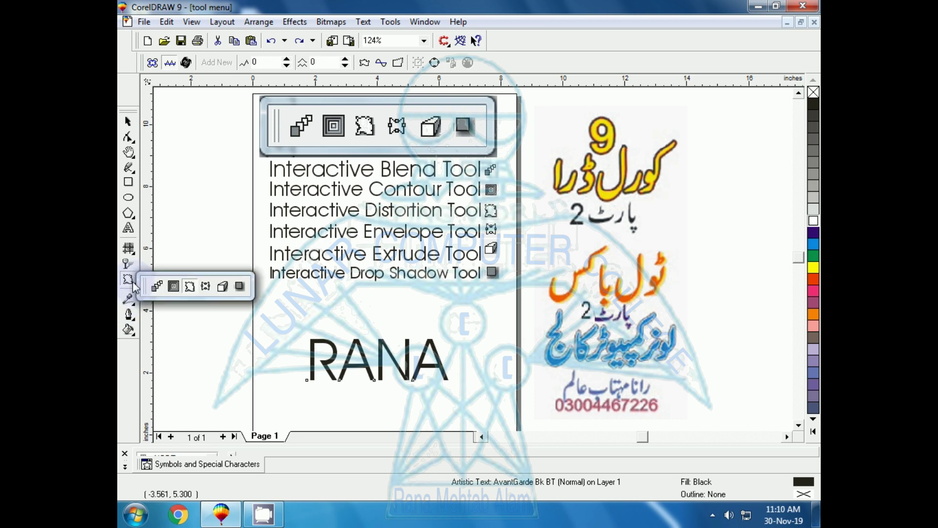
click(191, 288)
click(187, 63)
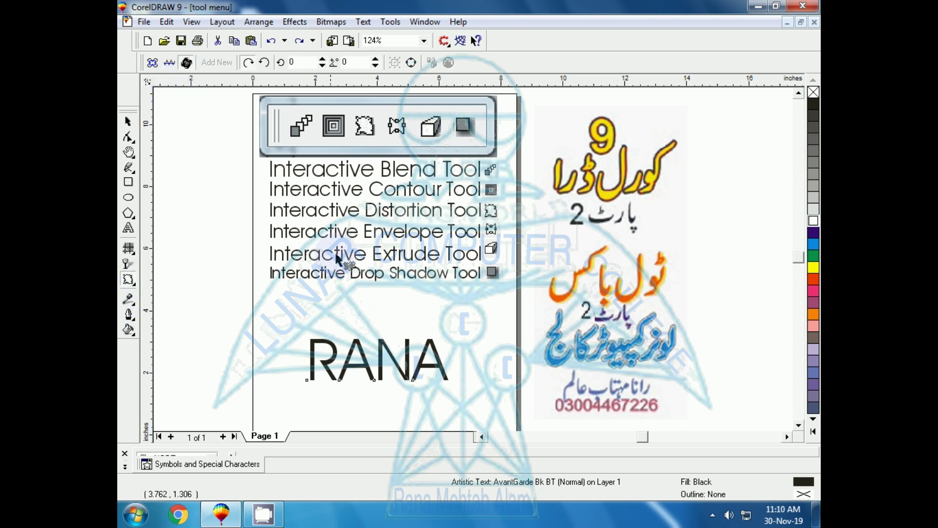
drag(384, 361, 413, 342)
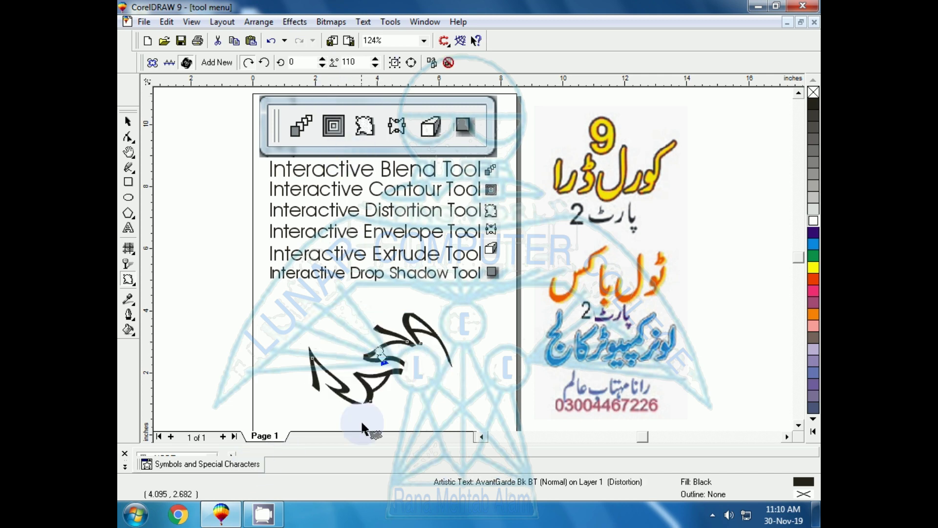
drag(420, 356, 416, 386)
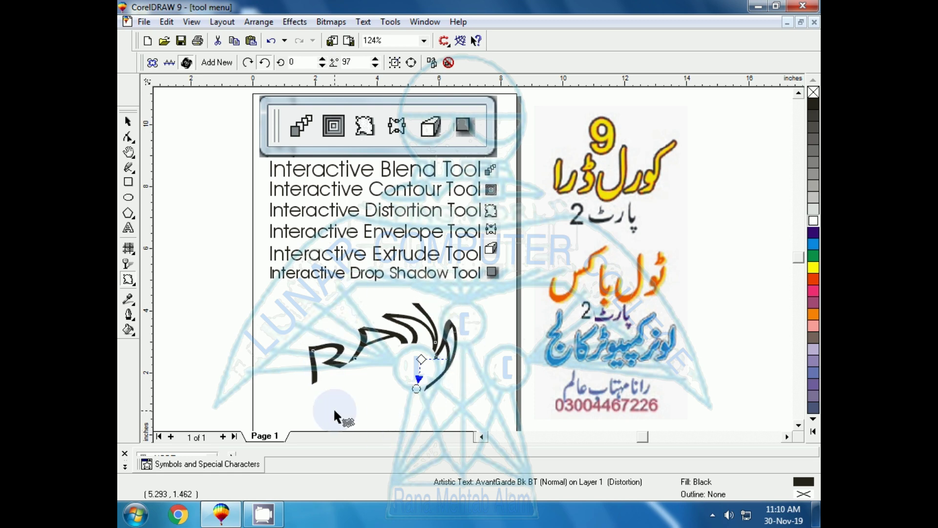
click(128, 121)
click(172, 263)
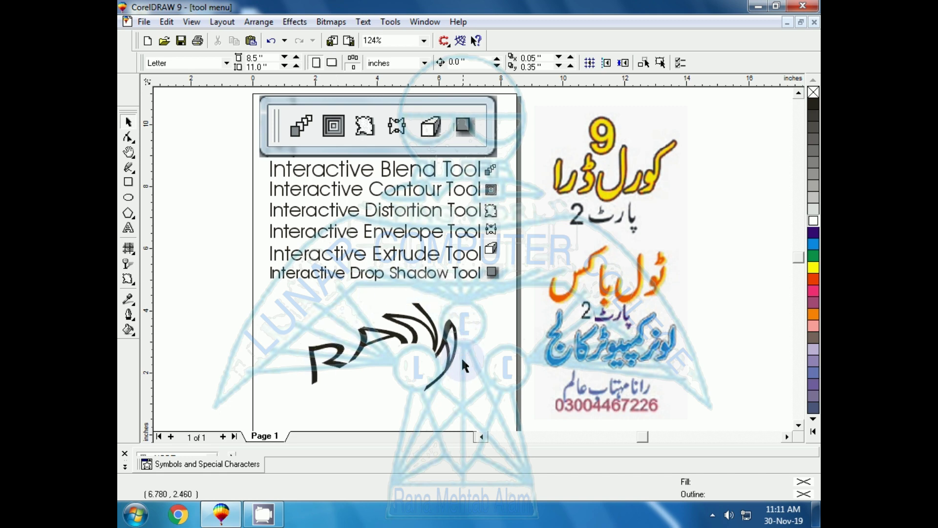
click(316, 378)
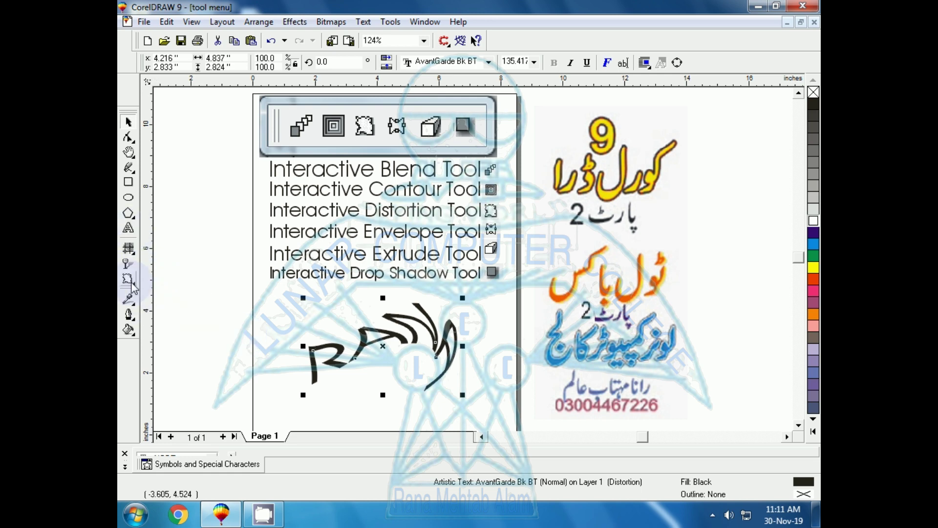
key(ctrl+z)
key(ctrl+z)
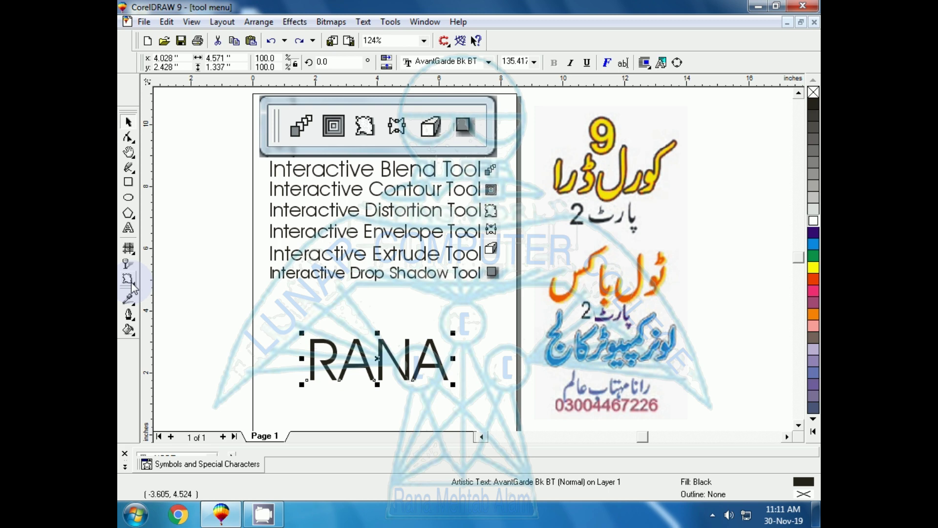
Envelope-warp RANA: pull the right side in, bulge the top up, raise the bottom.
click(130, 283)
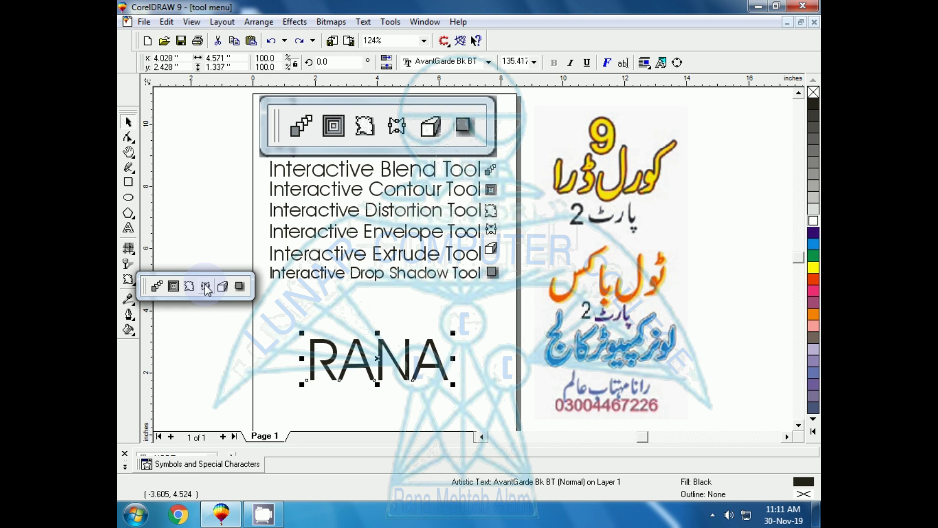
click(206, 287)
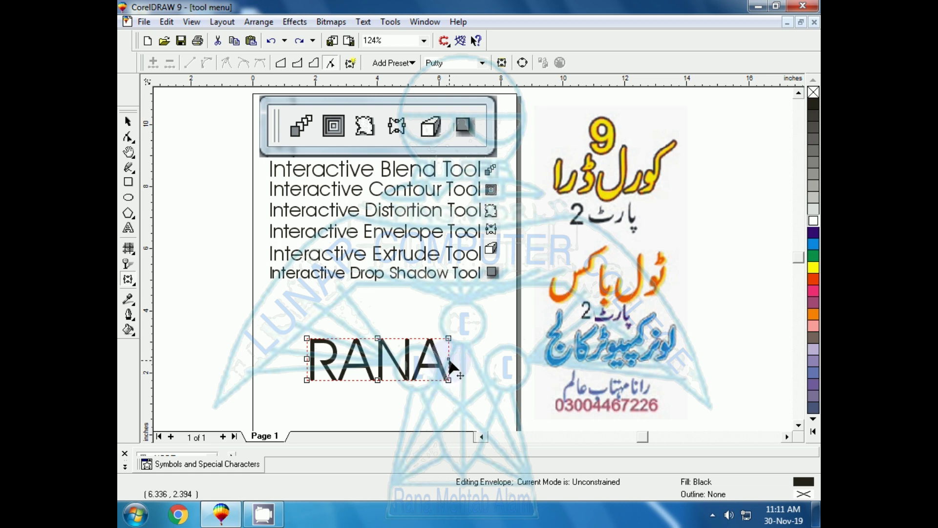
drag(448, 359, 419, 360)
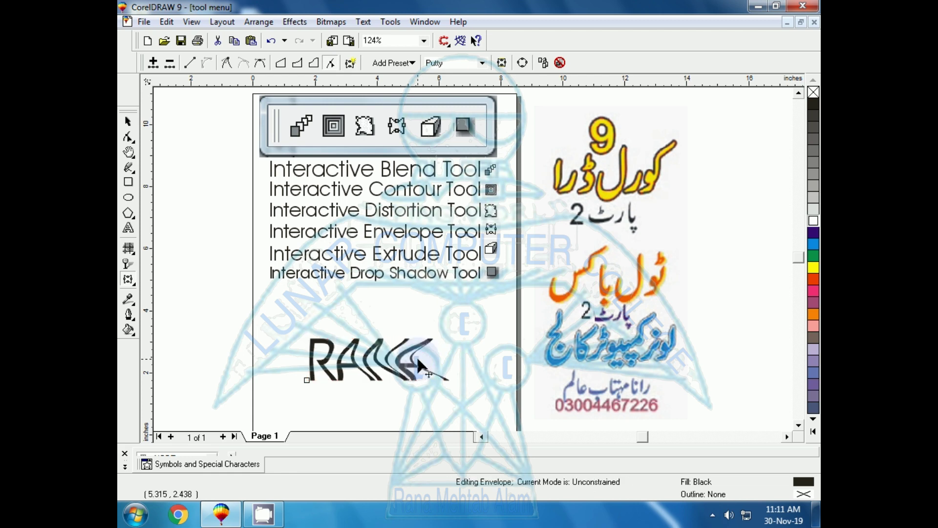
click(378, 338)
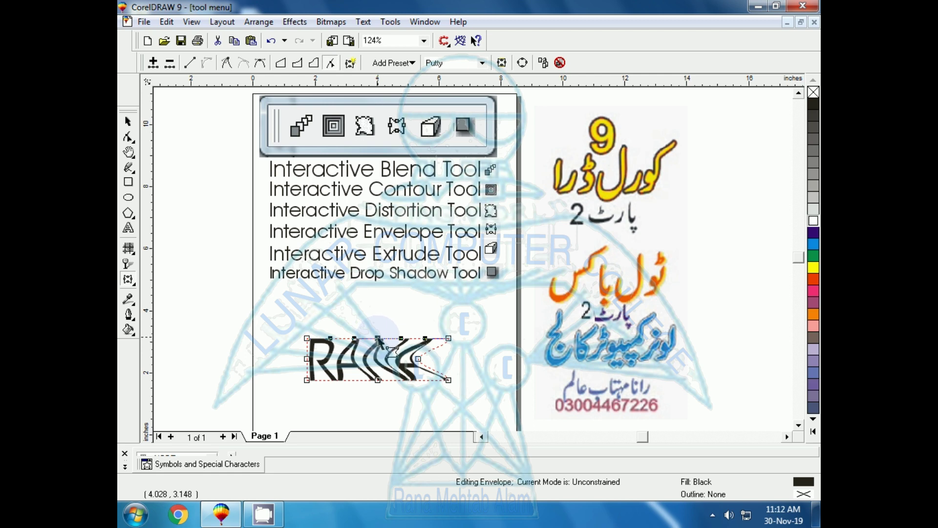
drag(378, 339, 378, 320)
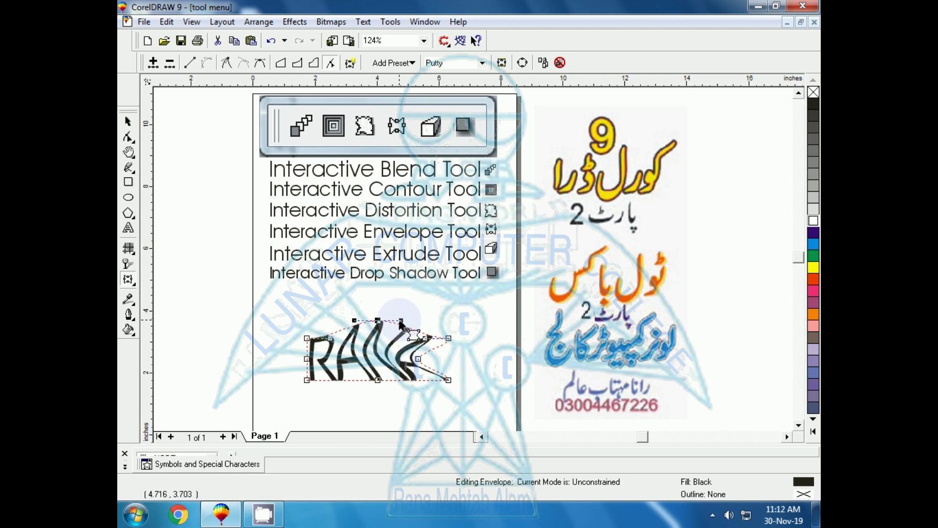
click(395, 344)
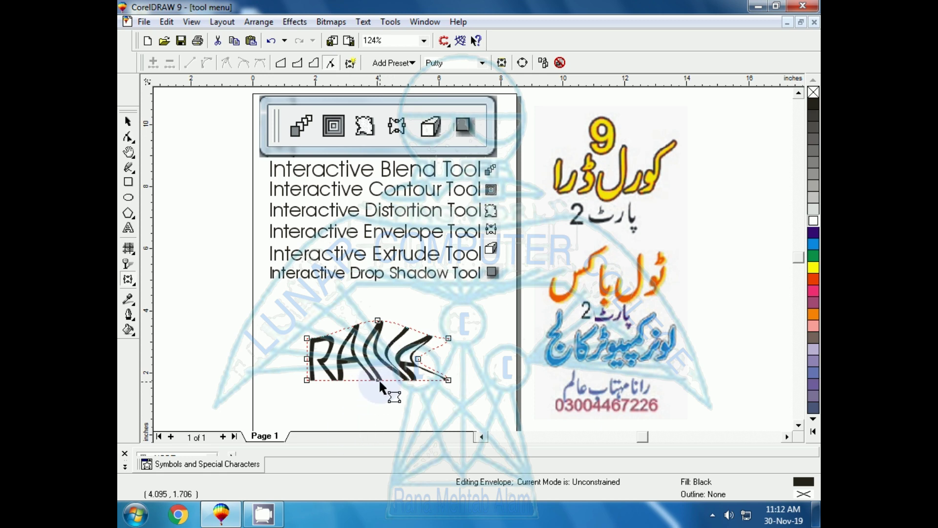
drag(379, 379, 380, 370)
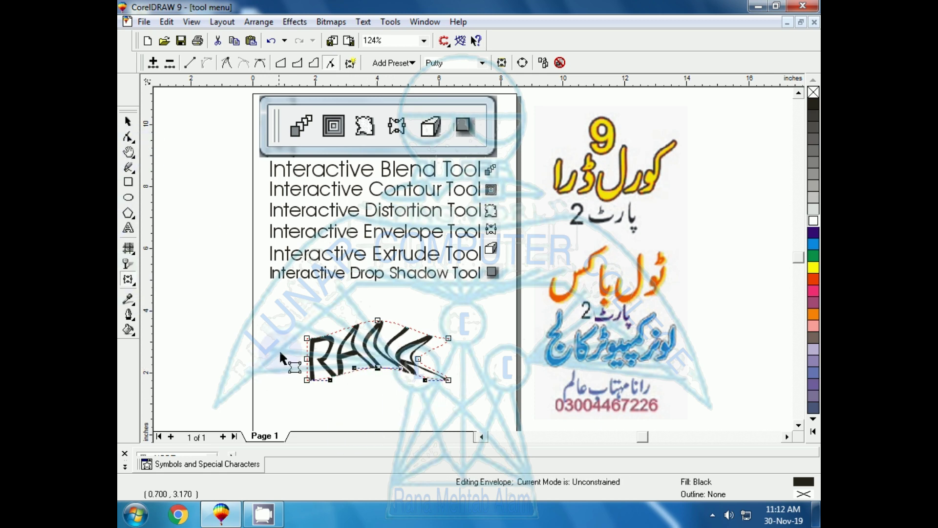
click(350, 386)
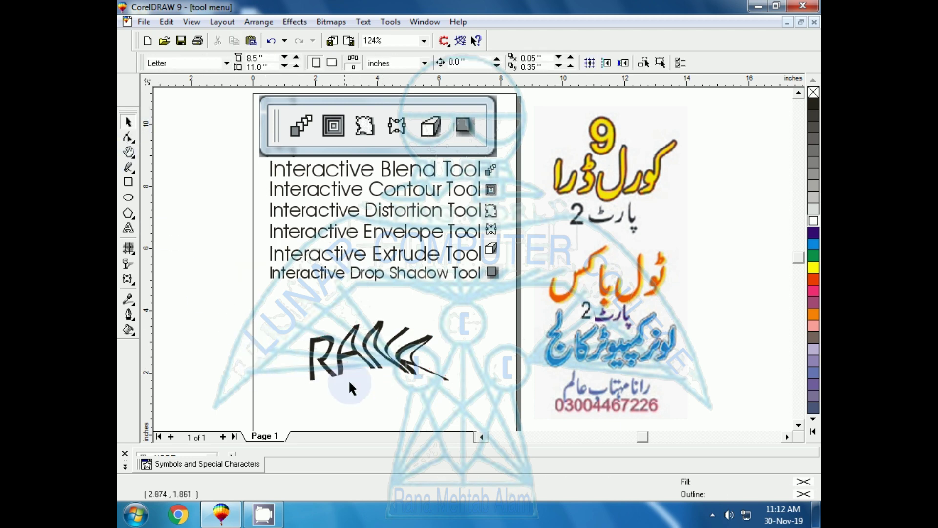
Move the warped RANA to the page's lower left and draw a new rectangle beside it.
click(381, 372)
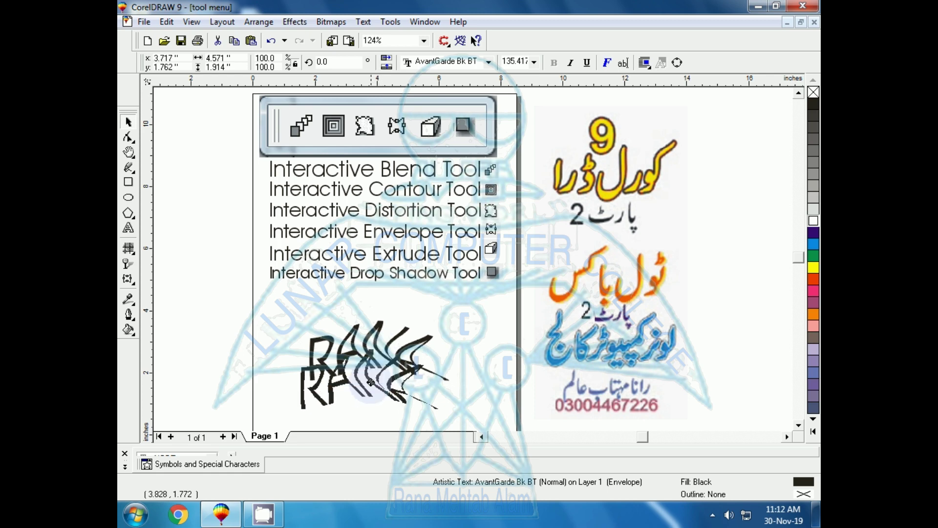
mouse_move(381, 373)
mouse_down()
mouse_move(293, 375)
mouse_move(254, 389)
mouse_up()
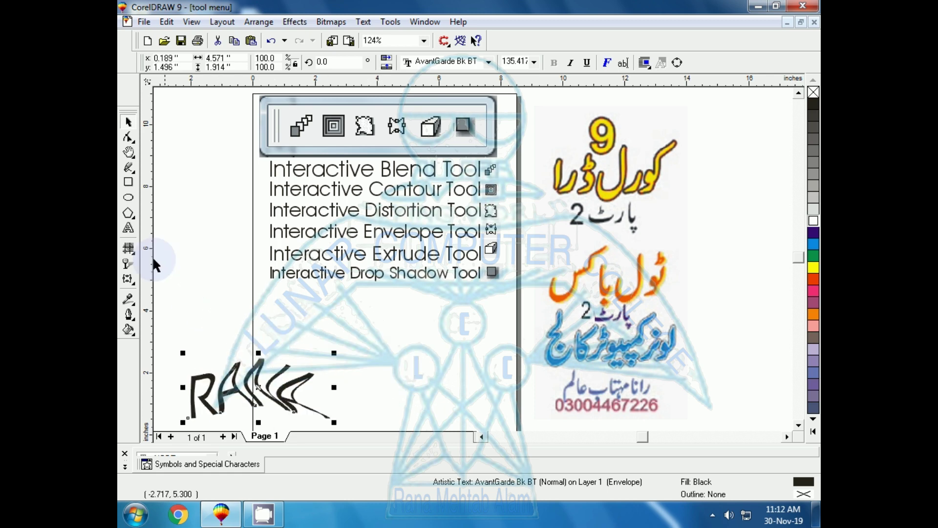
click(128, 182)
drag(380, 324, 475, 396)
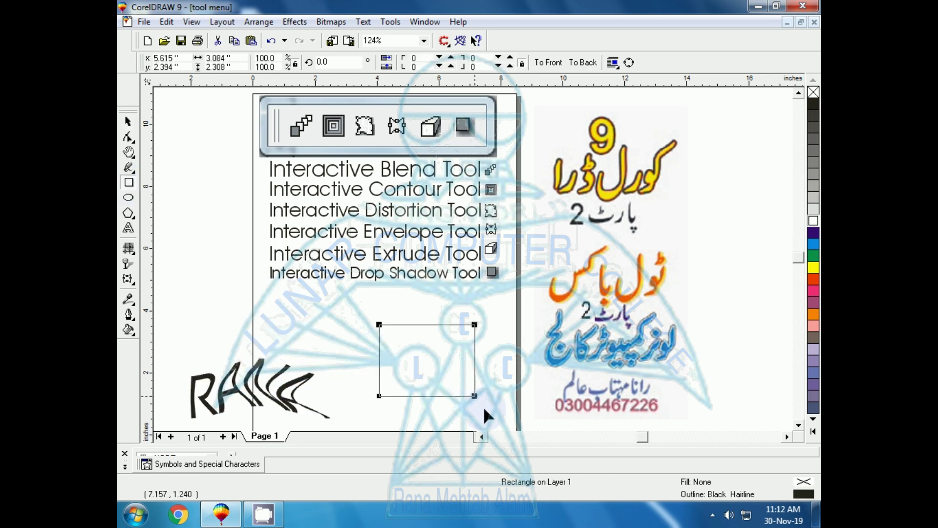
Envelope the rectangle, pulling its bottom-right corner inward and curving its top and left edges.
click(128, 281)
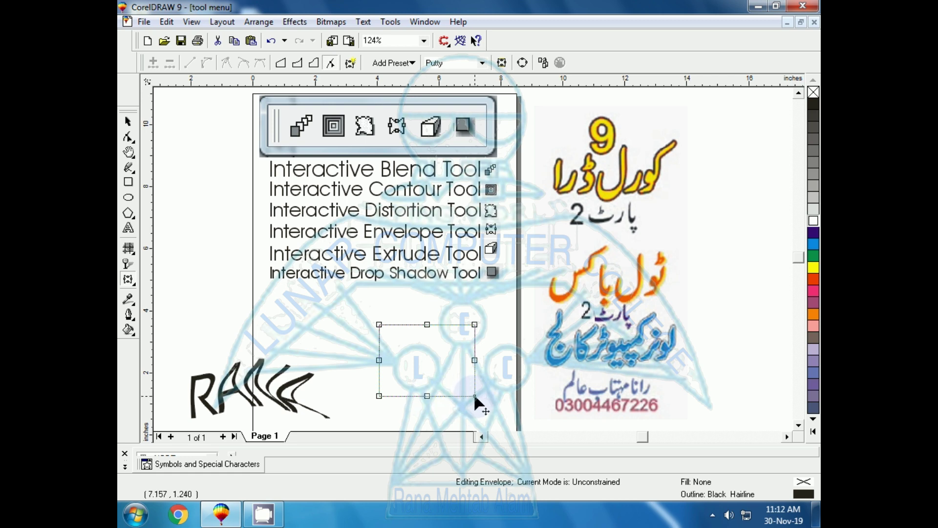
drag(473, 394, 421, 346)
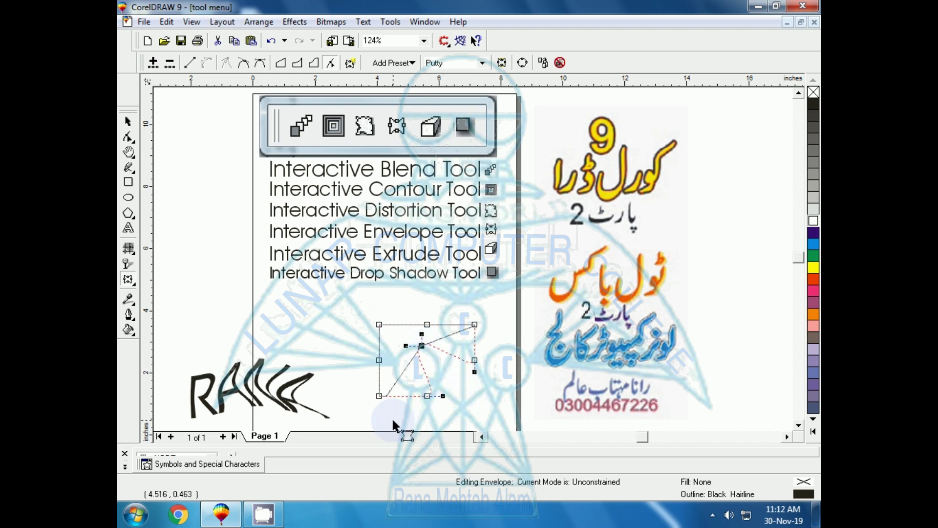
click(396, 325)
drag(396, 327, 397, 342)
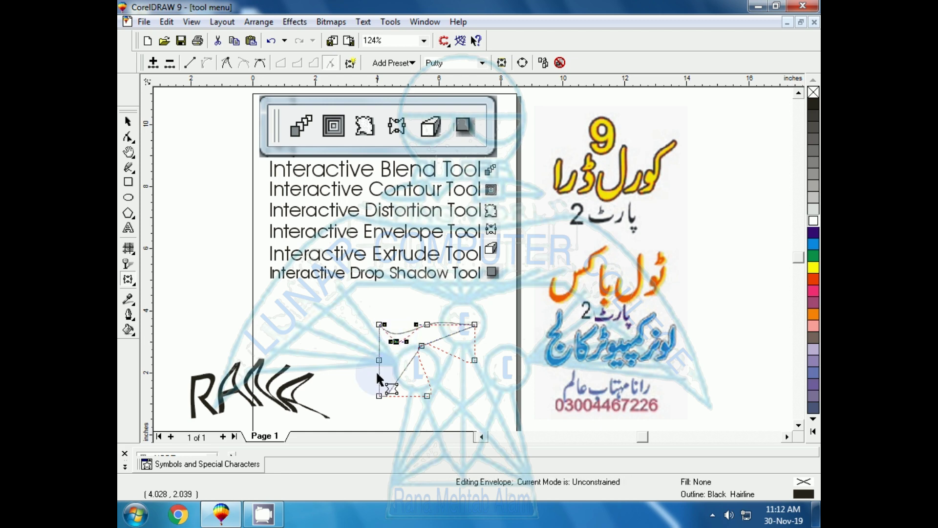
drag(379, 364, 388, 374)
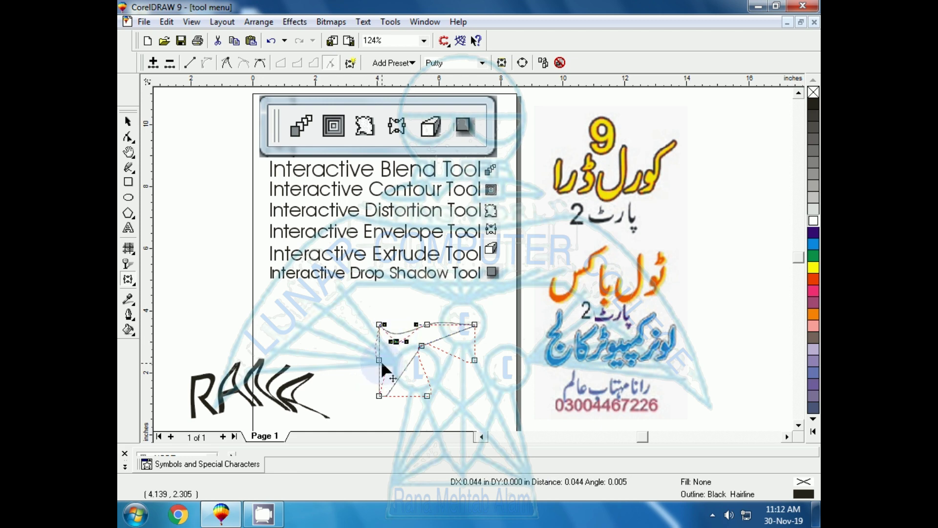
click(448, 325)
drag(449, 325, 449, 327)
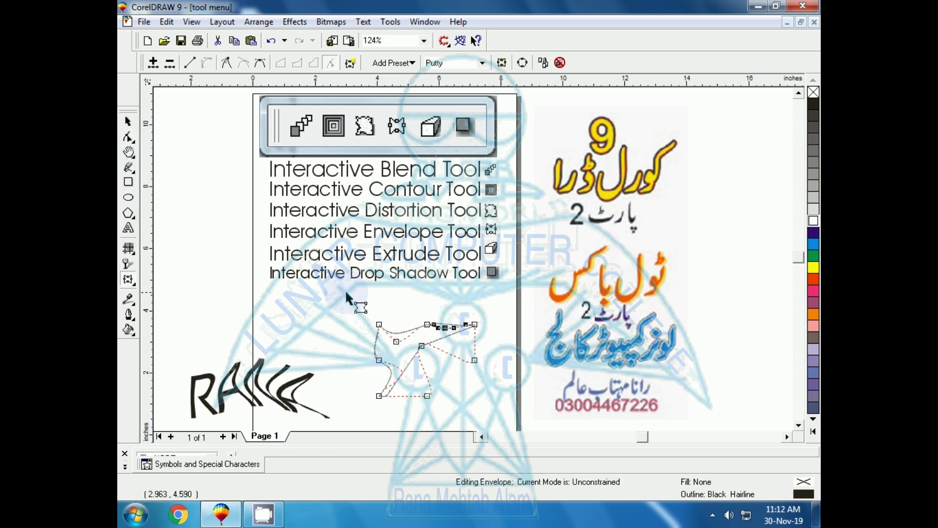
click(401, 303)
Delete the two top, the left-edge and the inner envelope nodes, then deselect the shape.
drag(462, 334, 462, 334)
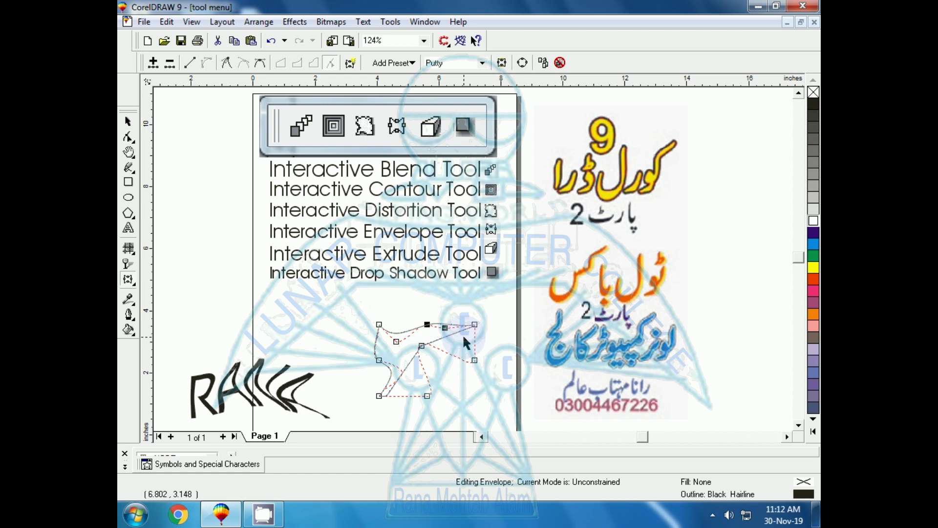
key(Delete)
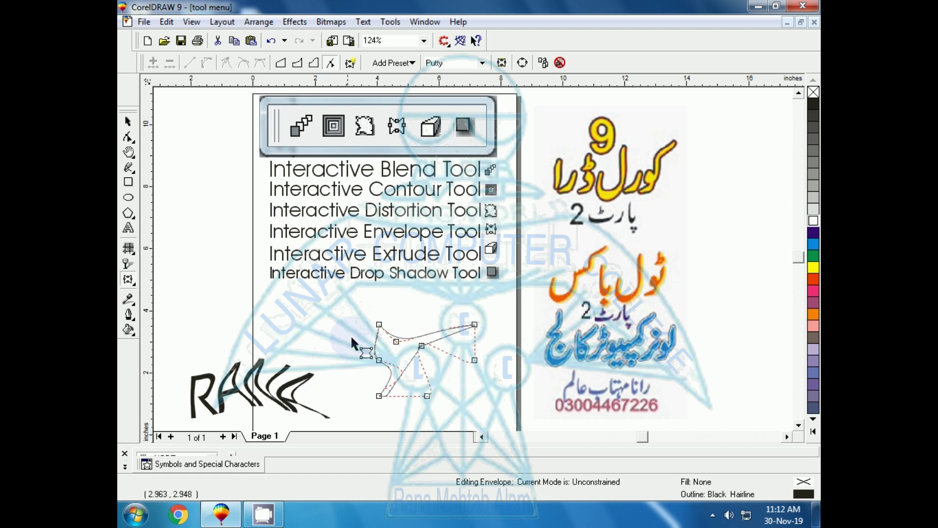
click(380, 359)
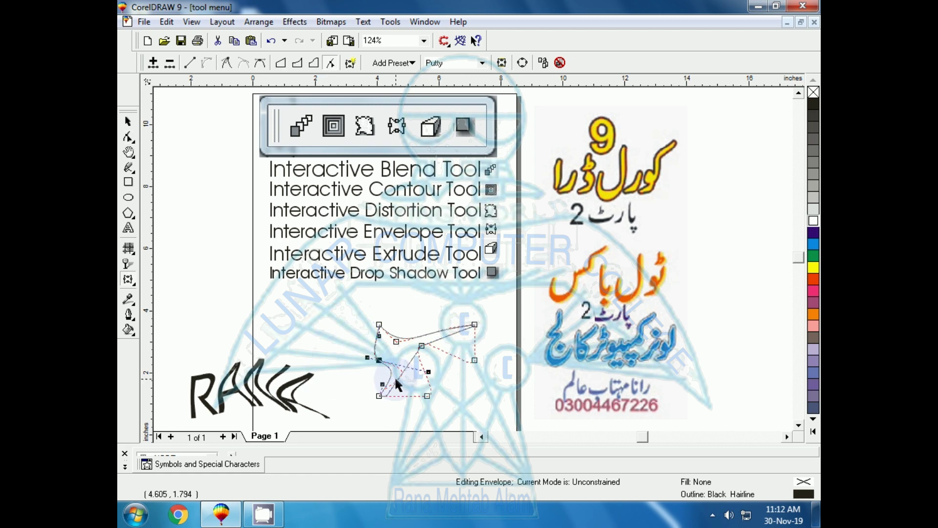
key(Delete)
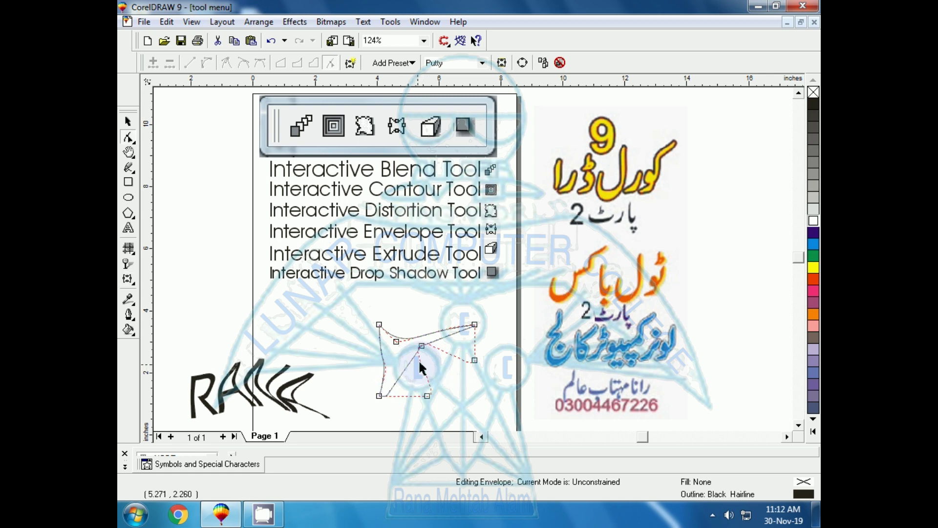
drag(419, 367, 434, 341)
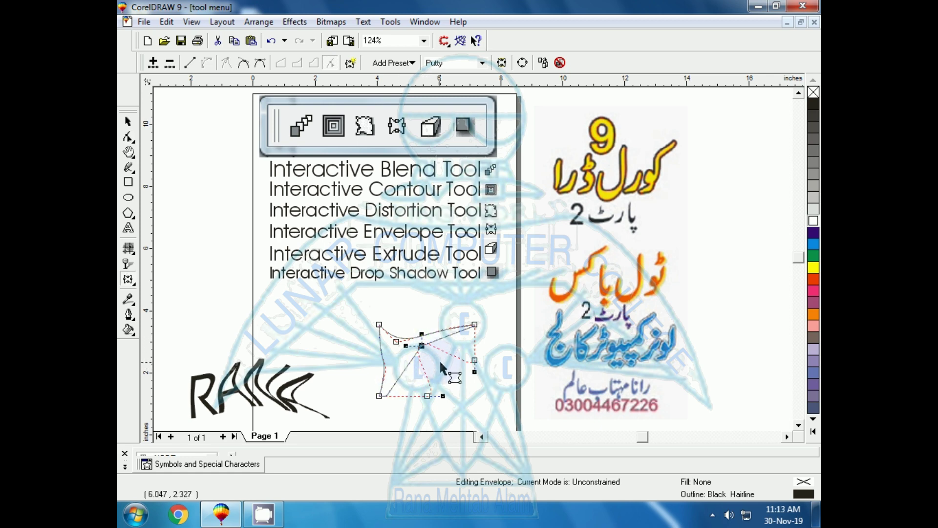
key(Delete)
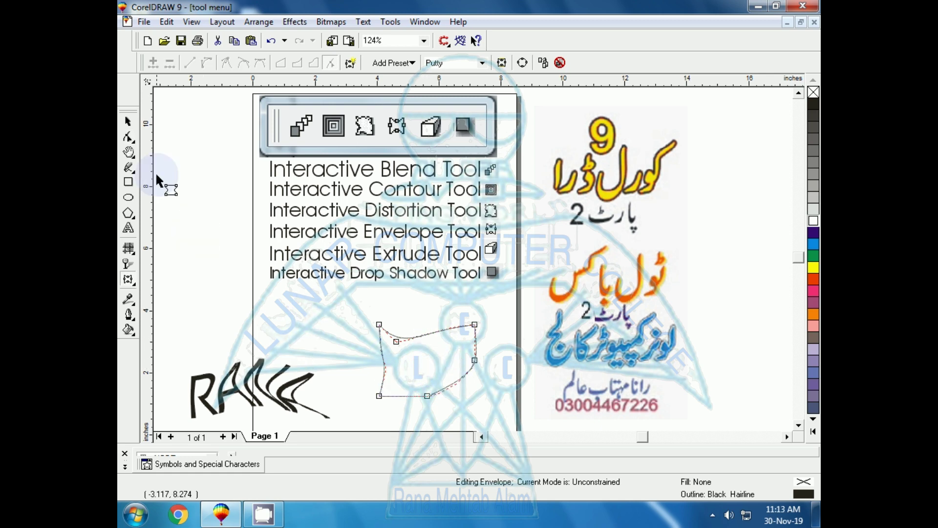
click(128, 121)
click(197, 261)
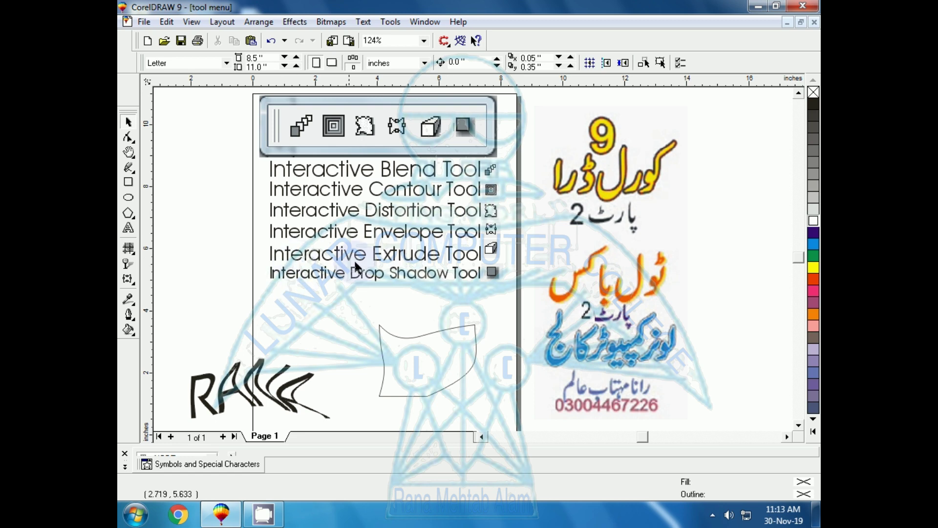
Extrude the warped rectangle in 3D toward the upper left.
click(430, 335)
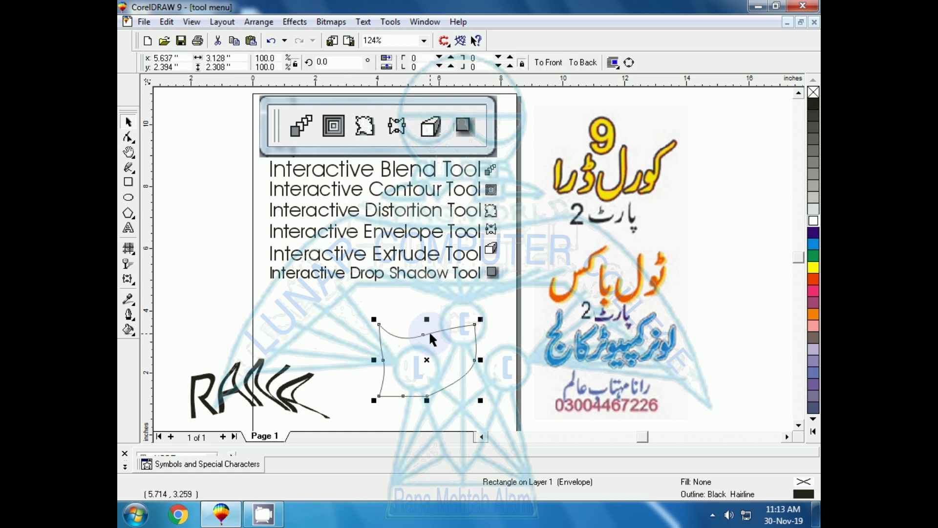
click(129, 280)
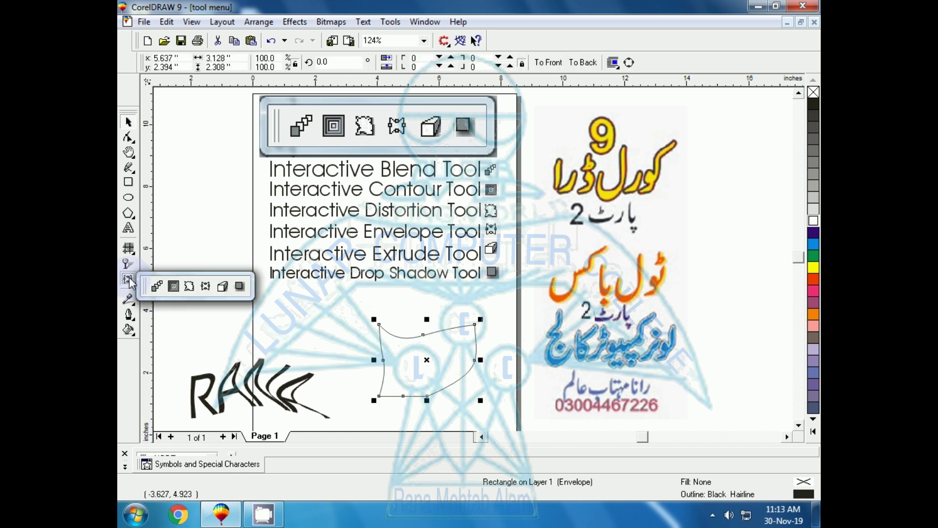
click(222, 286)
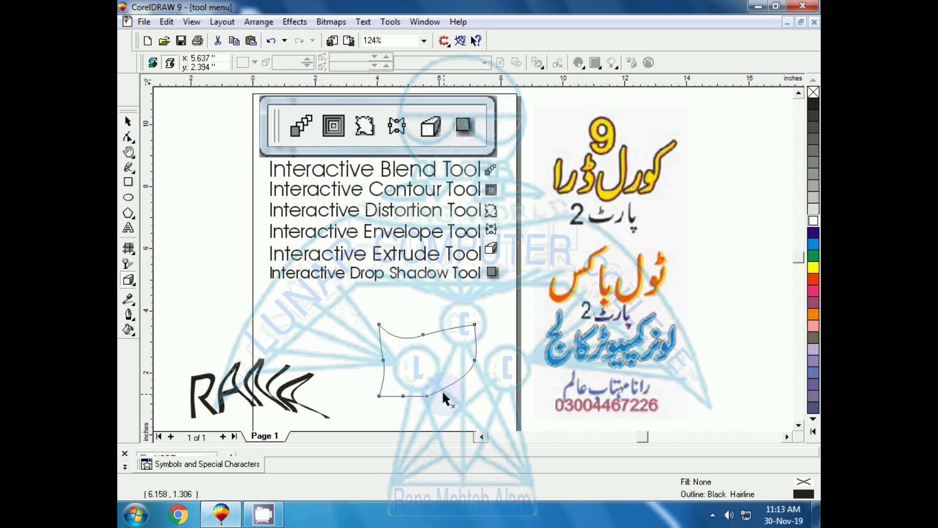
drag(445, 395, 333, 277)
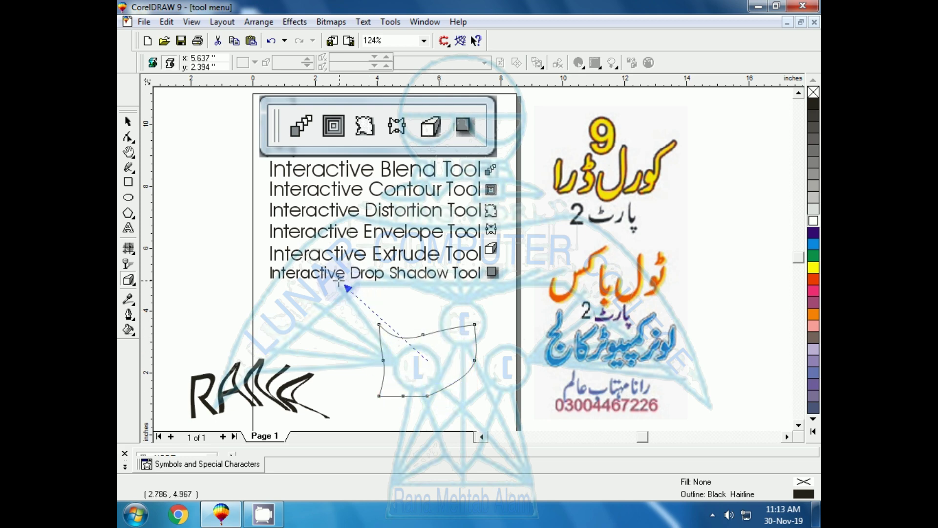
click(128, 121)
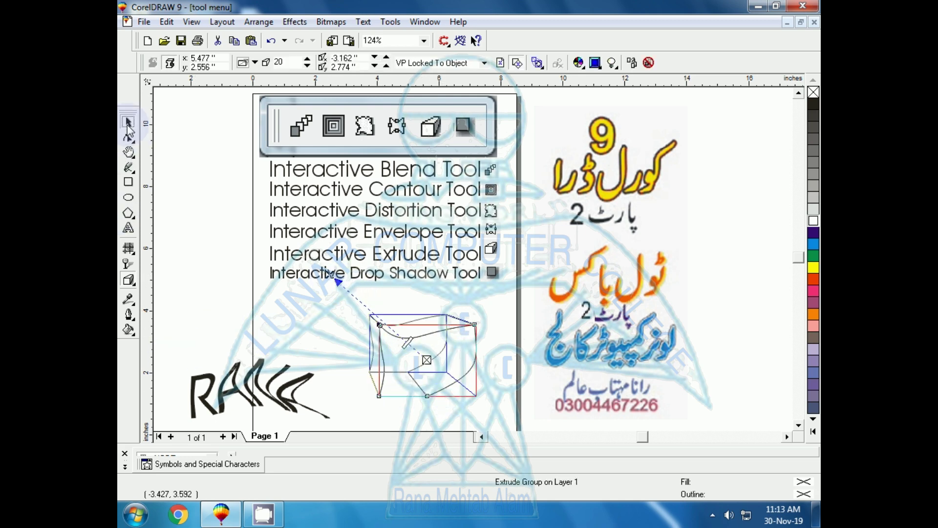
click(364, 366)
click(419, 365)
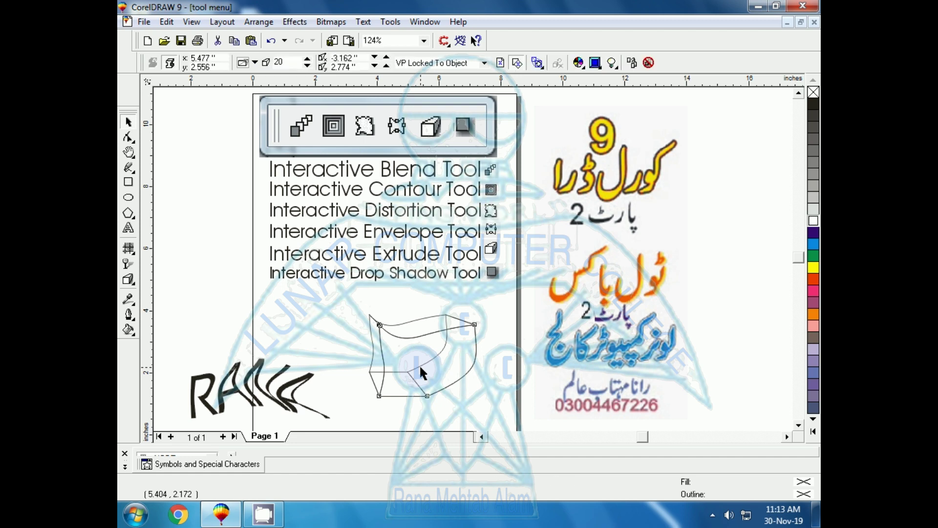
Fill the extruded shape blue, rotate it about 165 degrees and move it up-left above RANA.
click(814, 245)
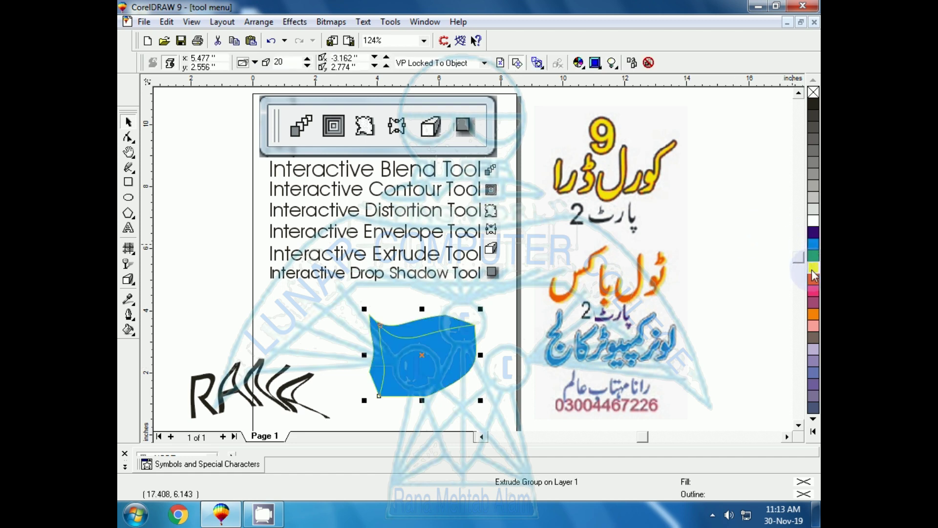
click(508, 334)
click(420, 371)
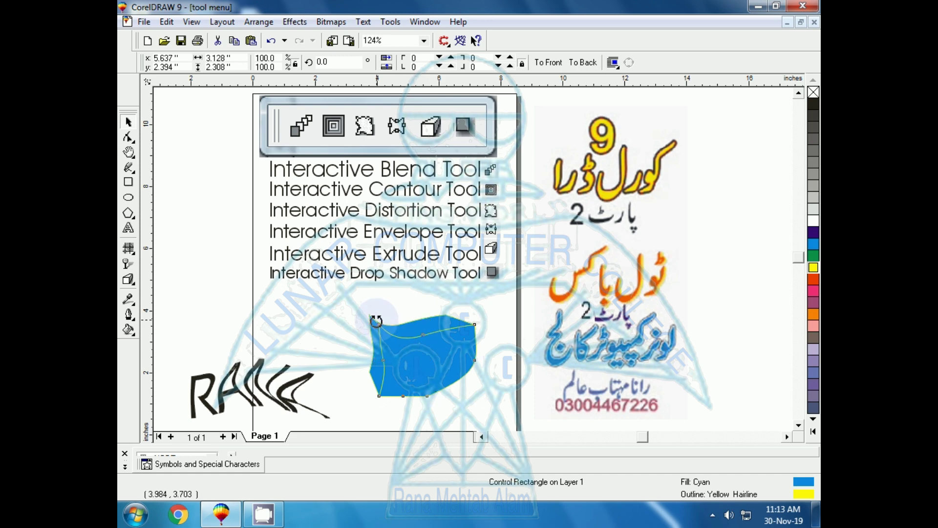
drag(375, 319, 443, 383)
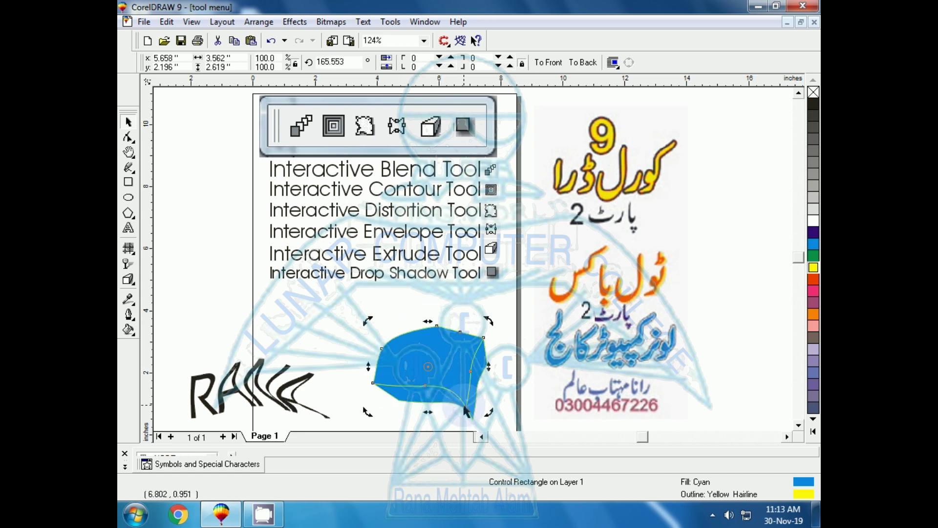
click(286, 312)
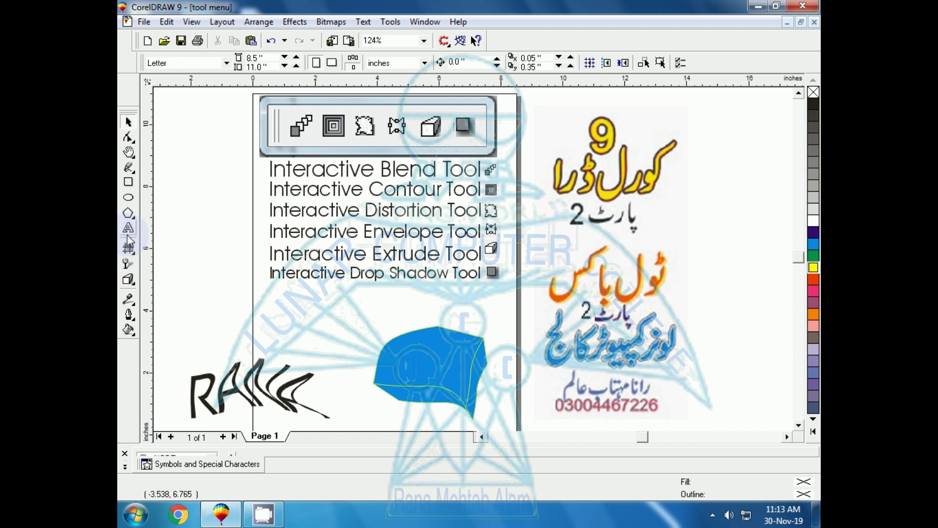
mouse_move(419, 367)
mouse_down()
mouse_move(251, 309)
mouse_move(216, 311)
mouse_up()
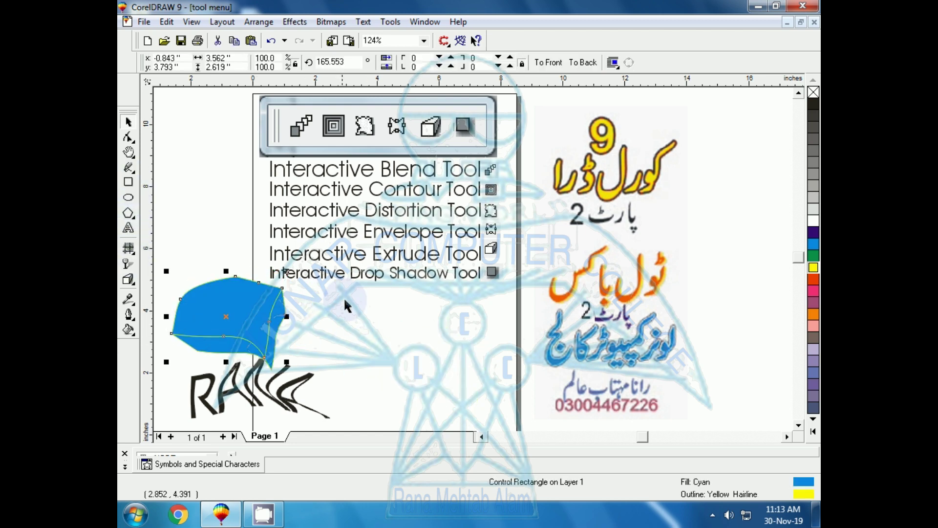
click(129, 213)
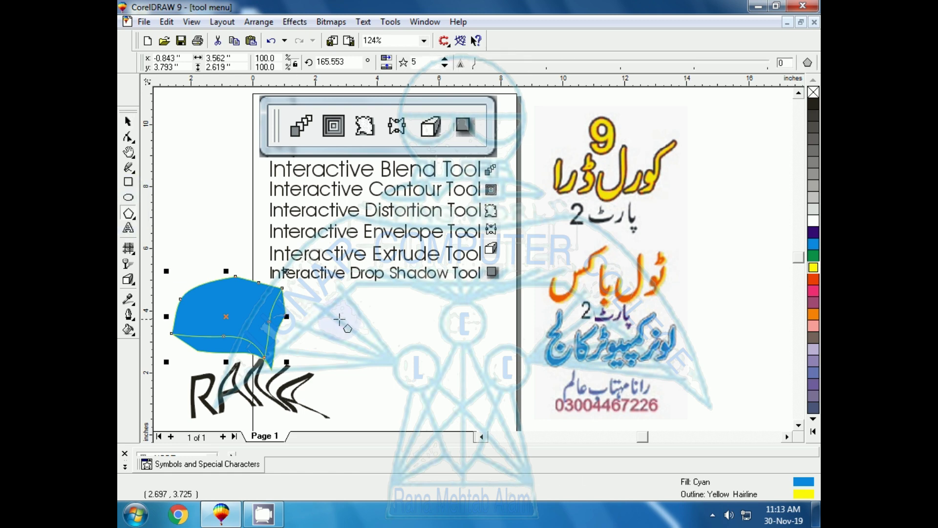
Draw a pentagon below the tool list and extrude it toward the upper left.
drag(447, 408, 453, 412)
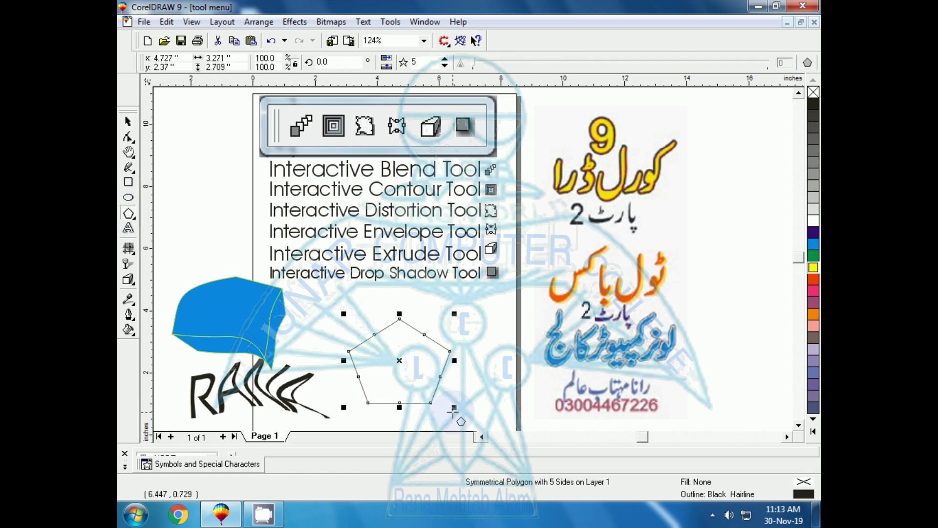
click(128, 279)
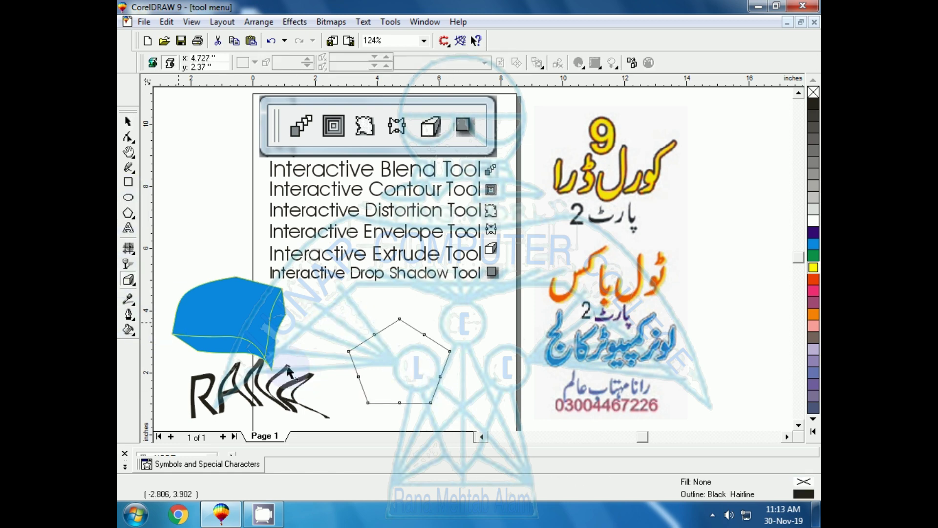
mouse_move(419, 407)
mouse_down()
mouse_move(393, 364)
mouse_move(291, 303)
mouse_up()
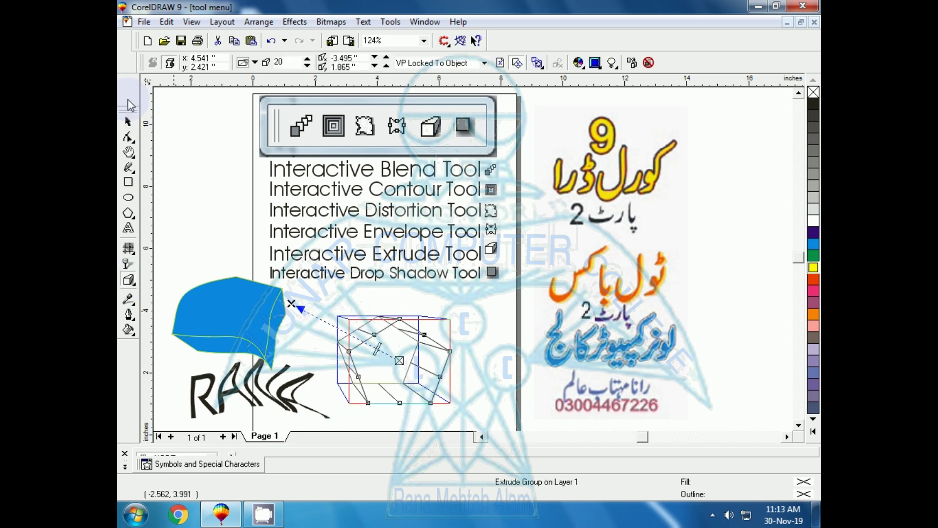
click(128, 121)
click(388, 380)
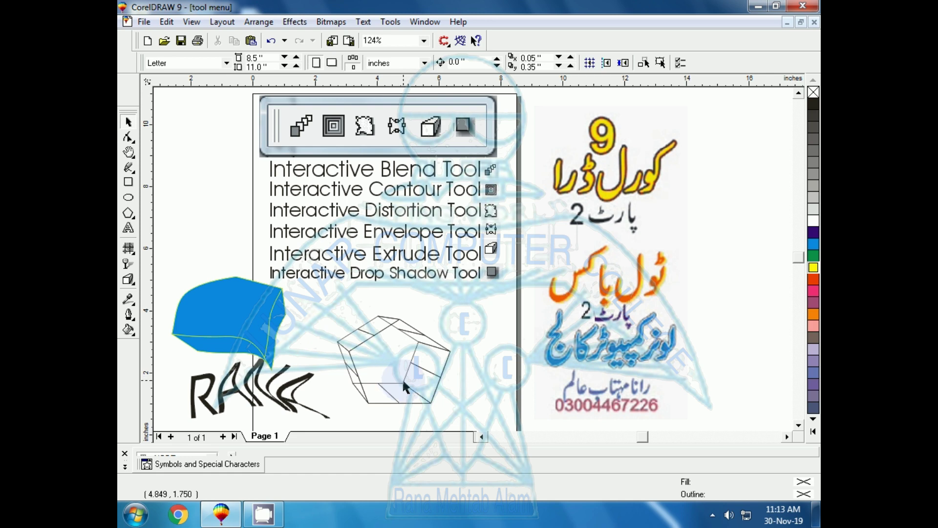
Fill the extruded pentagon yellow and reposition it to the left.
click(409, 373)
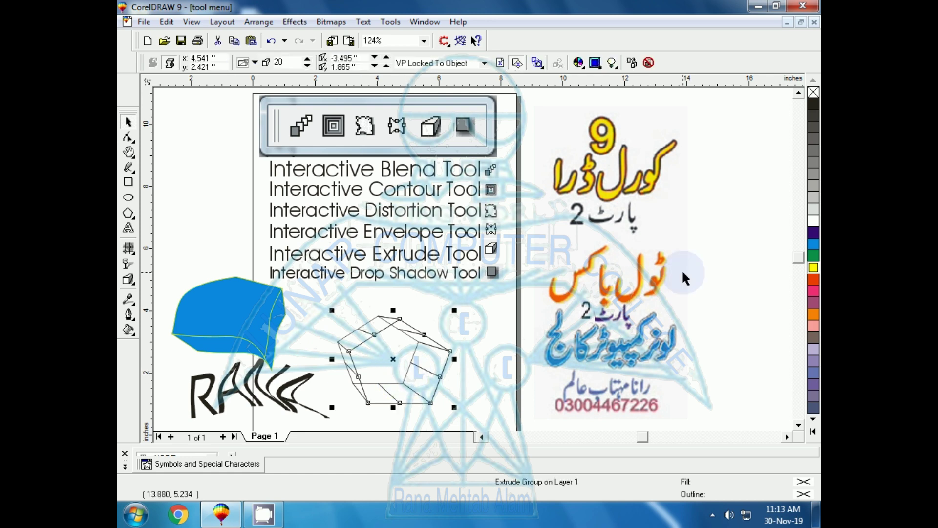
click(814, 270)
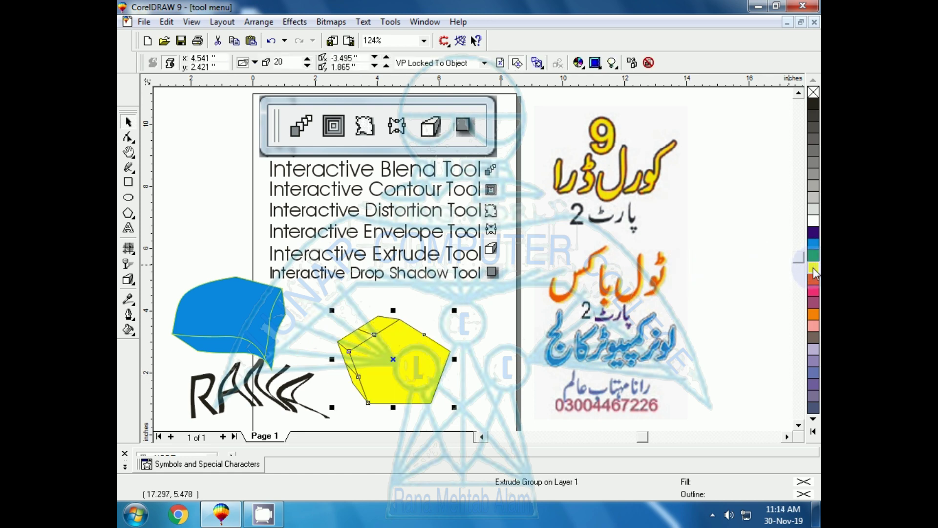
click(128, 125)
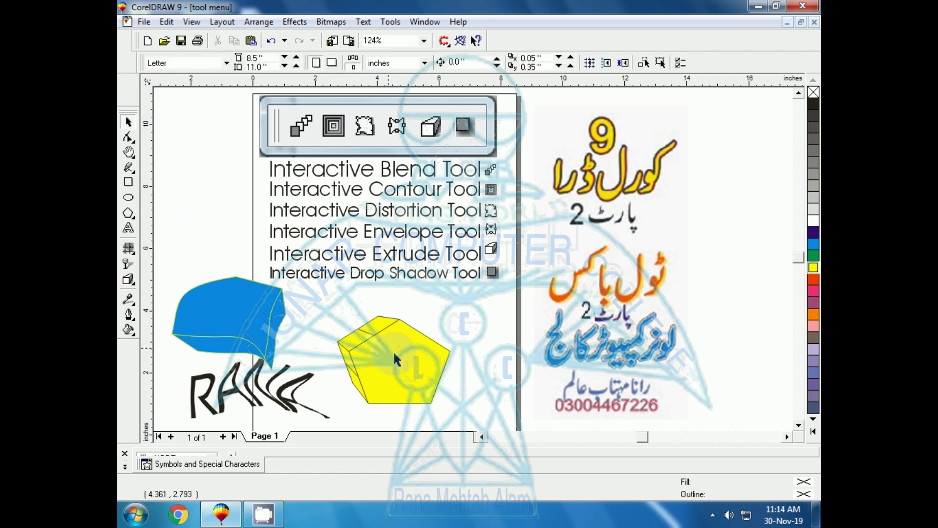
drag(394, 359, 434, 371)
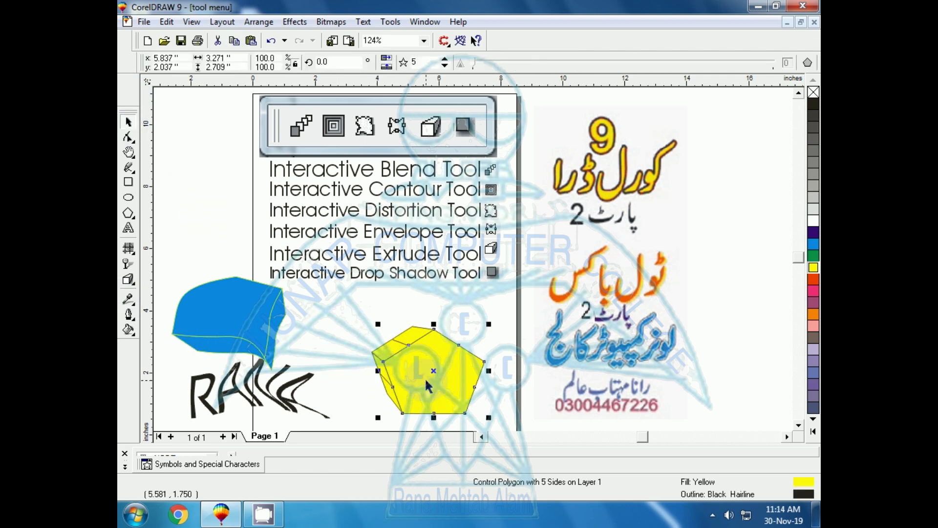
mouse_move(426, 381)
mouse_down()
mouse_move(353, 371)
mouse_move(363, 384)
mouse_up()
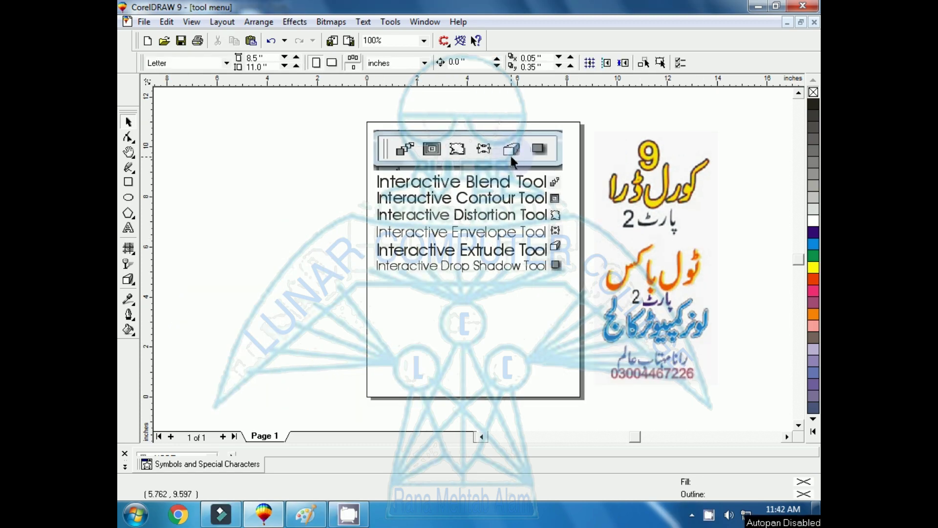
Type 'Rana' below the tool list, enlarge it and zoom in on it.
click(128, 228)
click(431, 306)
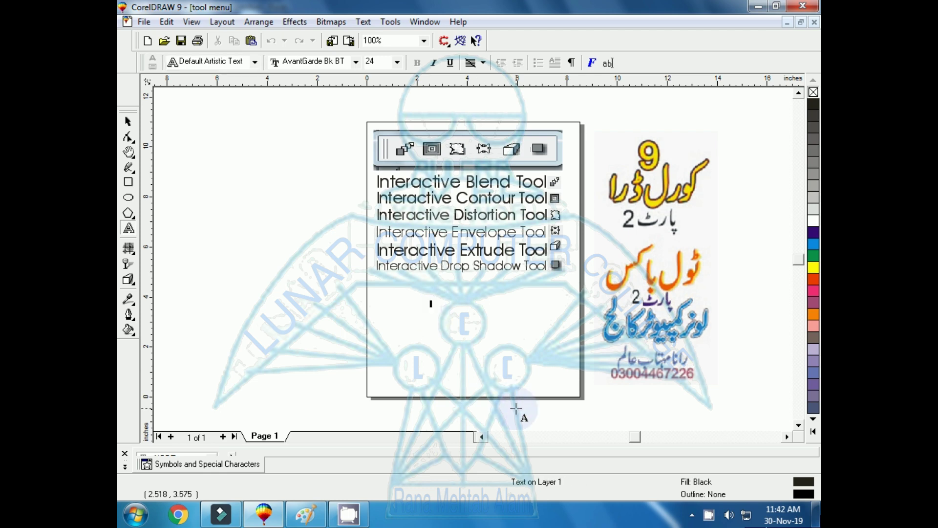
text(Rana)
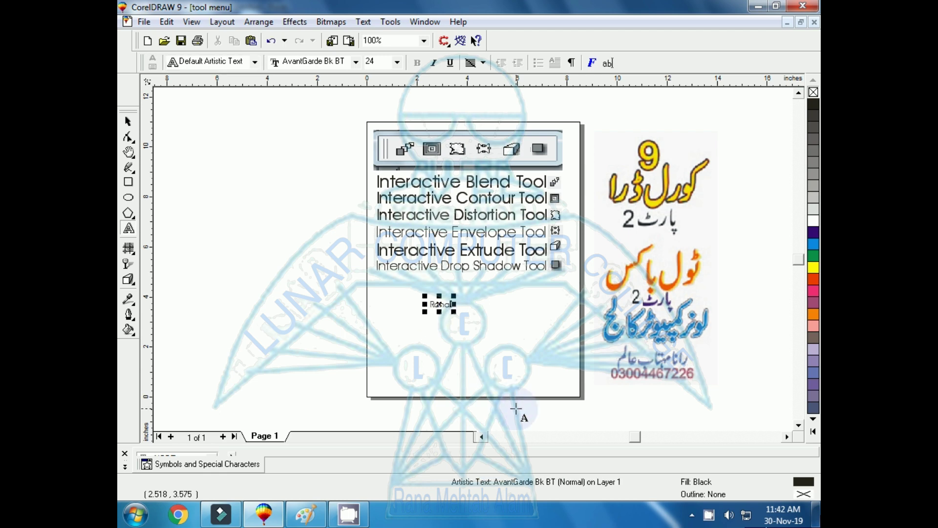
drag(454, 312, 544, 358)
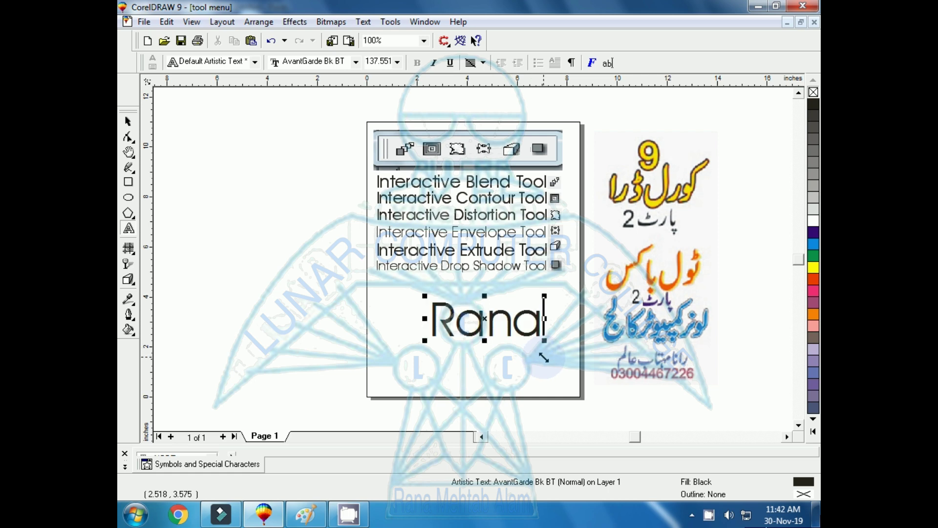
key(shift+F2)
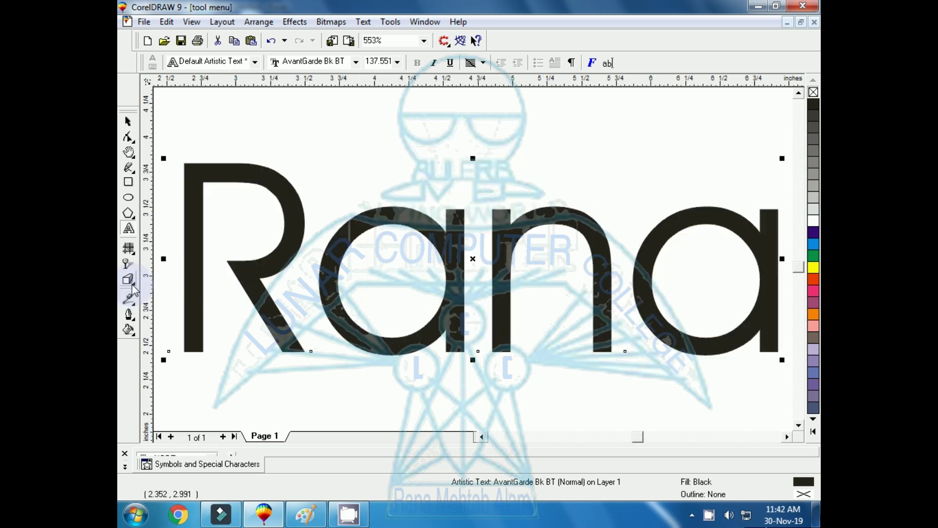
Extrude 'Rana' in 3D, fill it blue with a red outline, then zoom back out.
click(131, 281)
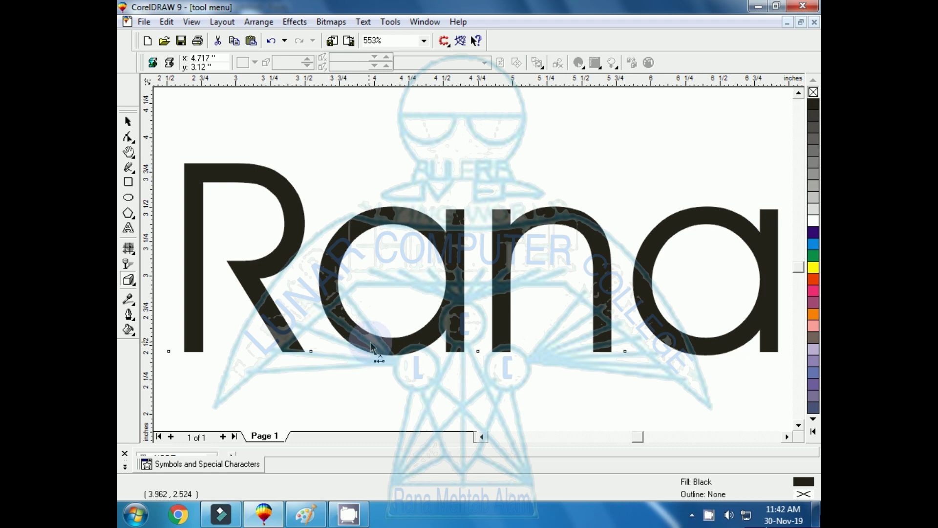
drag(361, 349, 540, 251)
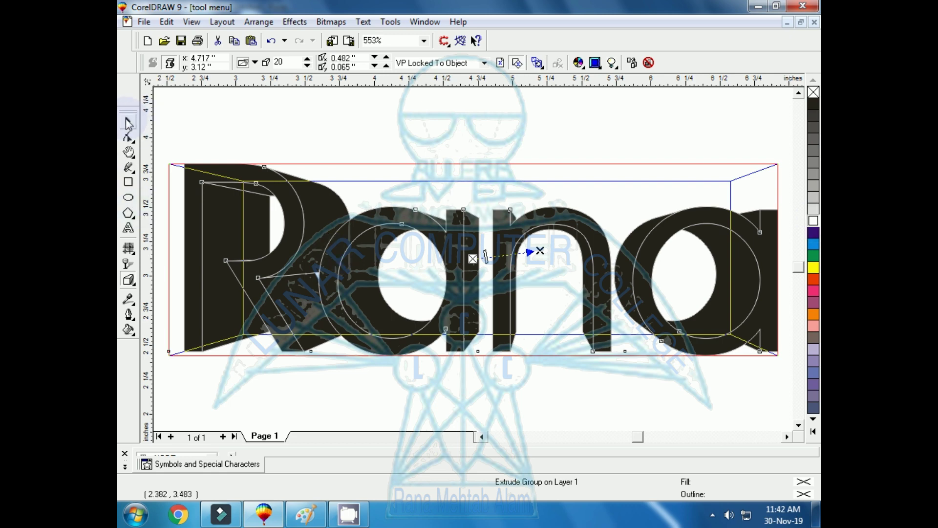
click(196, 116)
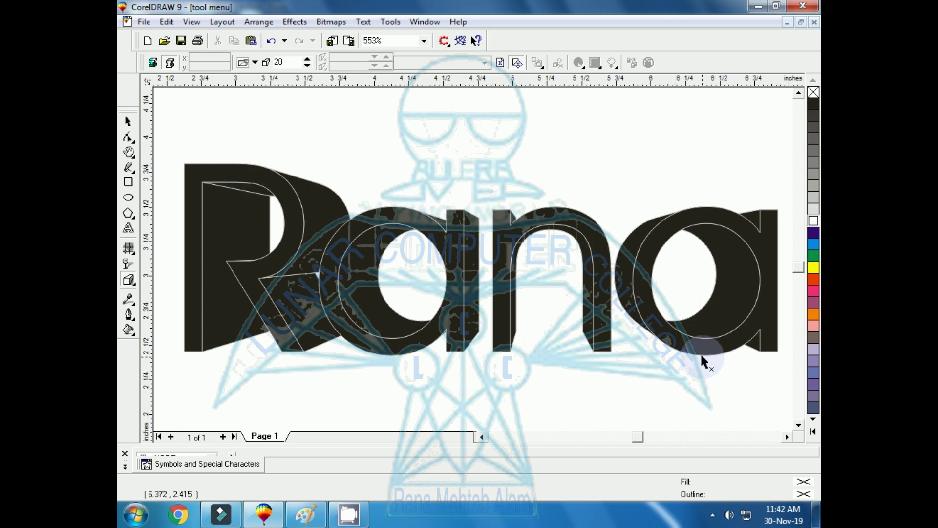
click(455, 339)
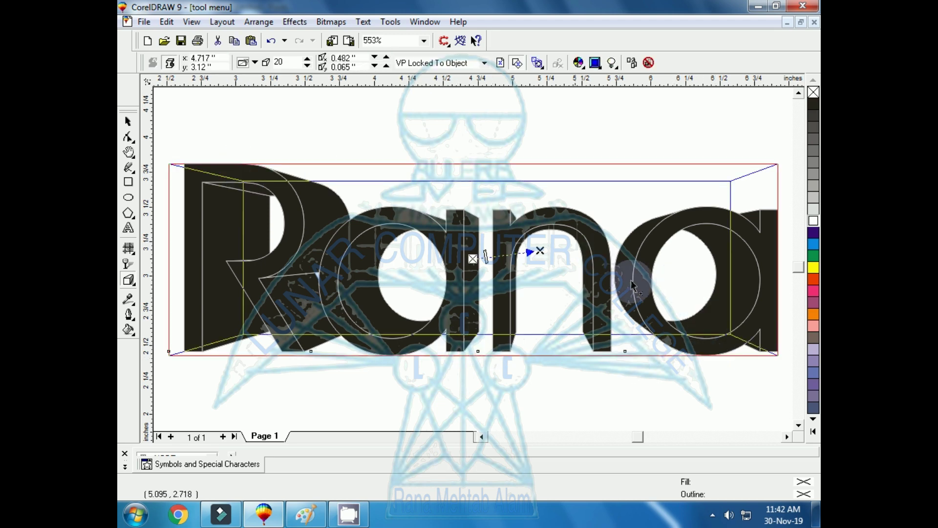
click(815, 244)
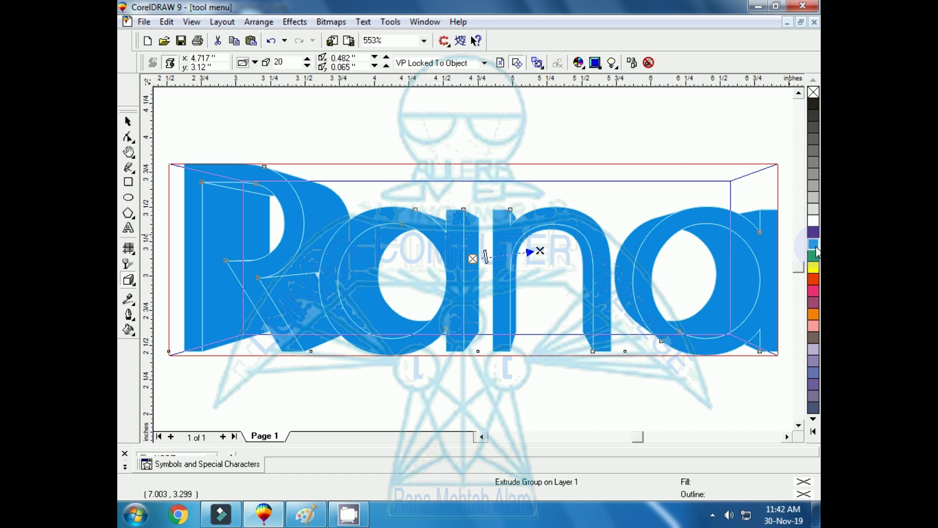
right_click(816, 281)
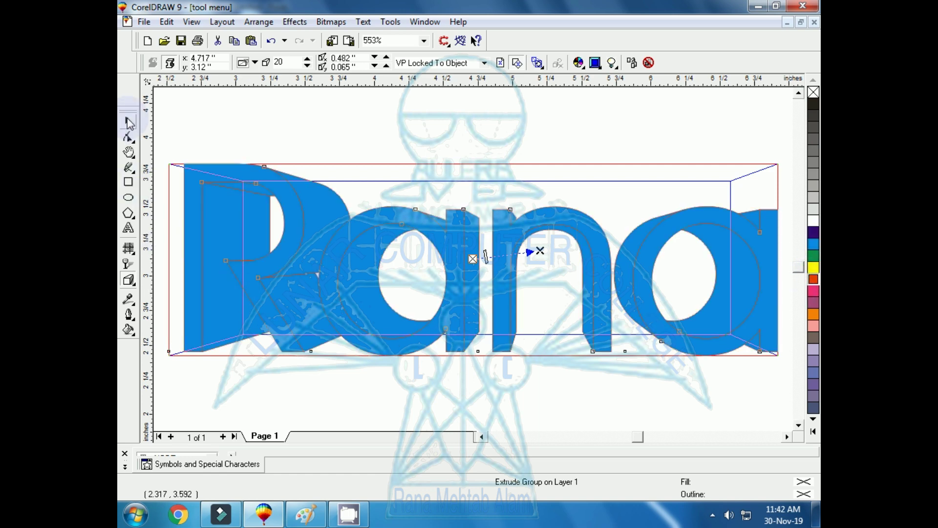
click(207, 145)
key(F3)
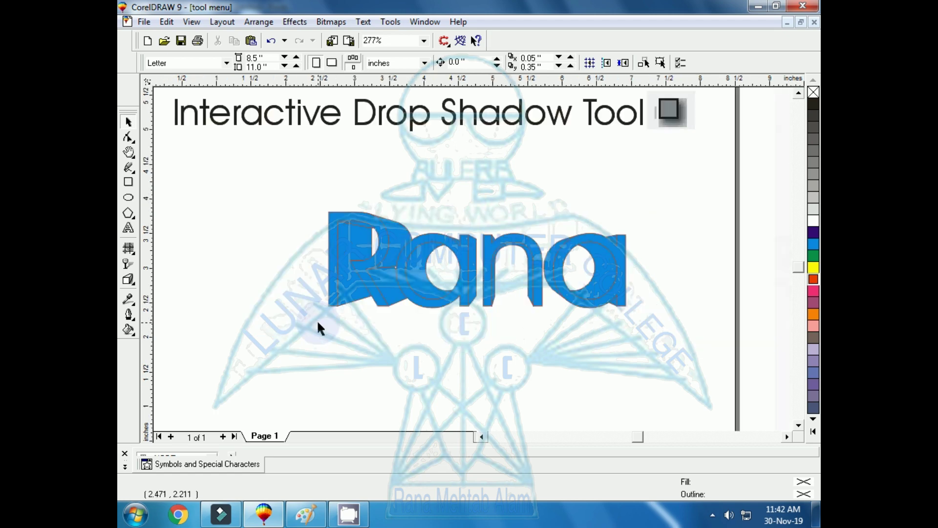
Zoom to all objects (F4) to show the tool chart, blue Rana and Urdu title card.
key(F4)
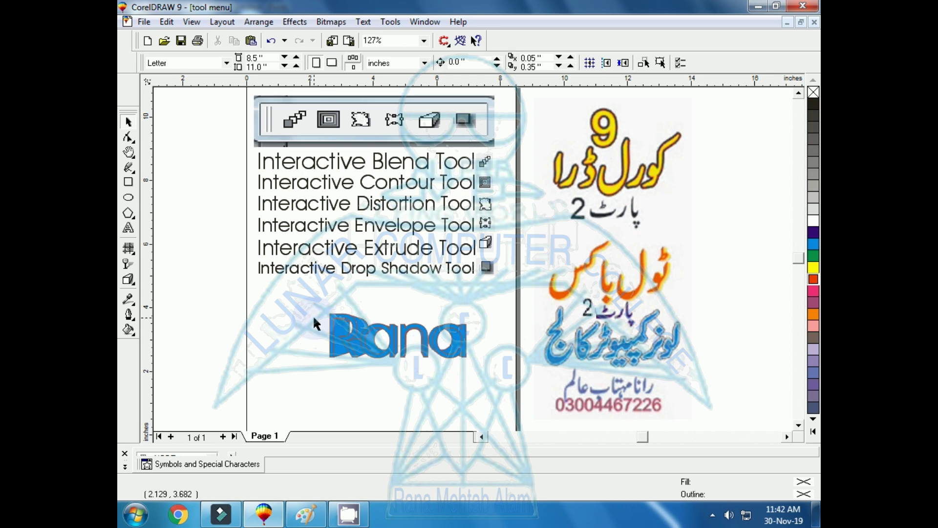
Draw a circle below the Rana text and give it a green fill and green outline.
click(129, 198)
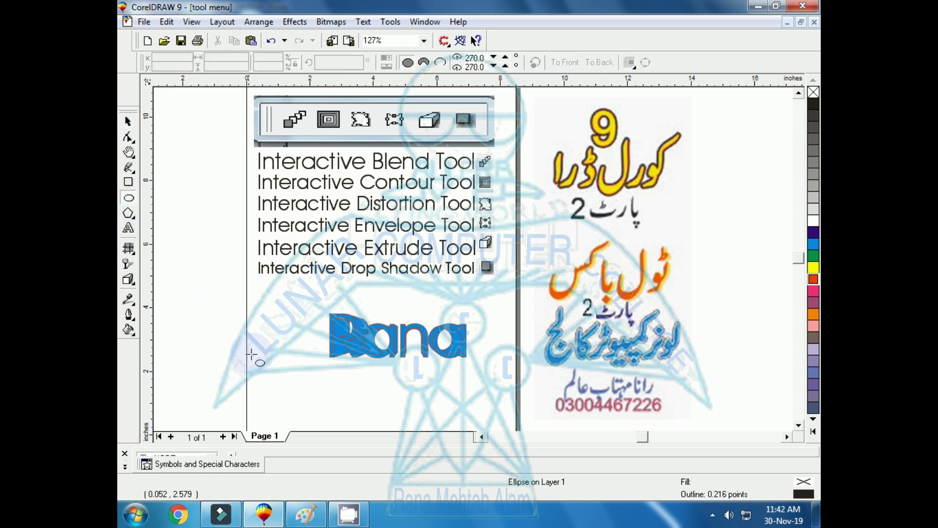
drag(255, 356, 322, 416)
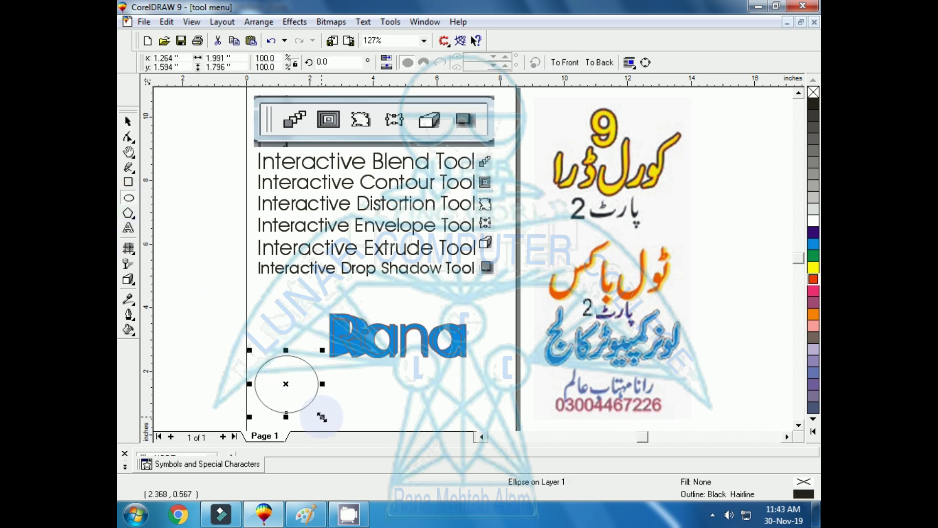
key(shift+F2)
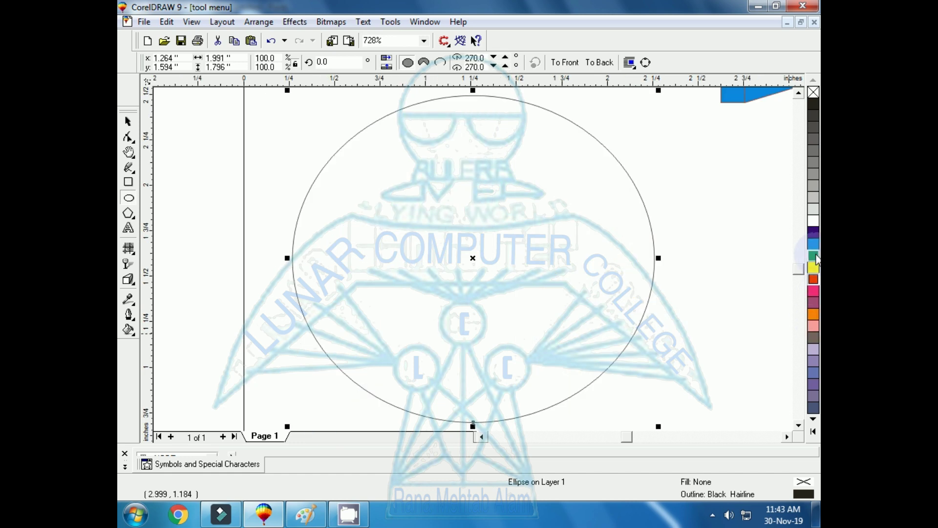
click(813, 255)
right_click(814, 255)
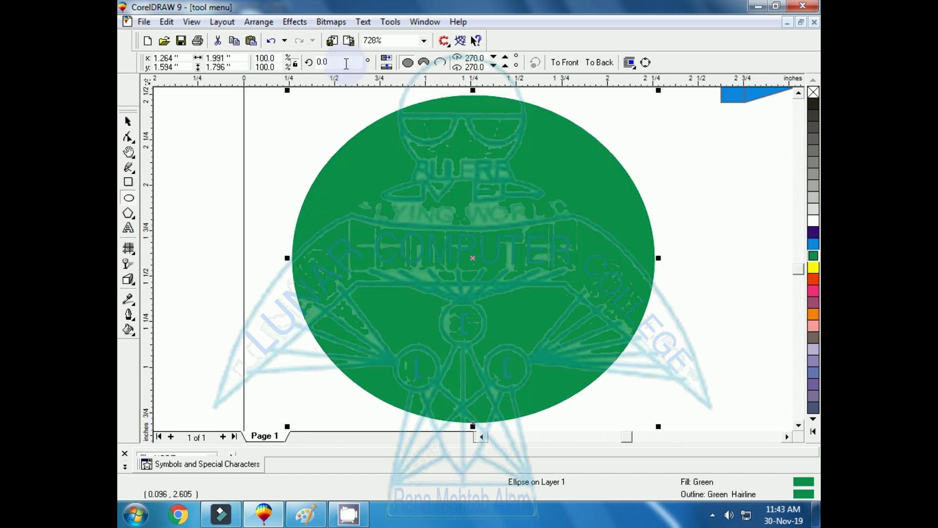
click(129, 280)
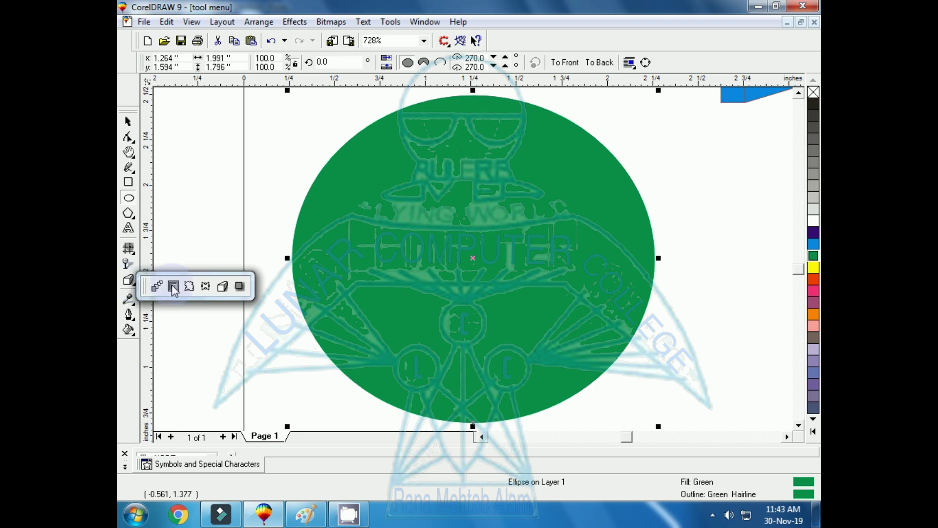
Pull a perspective drop shadow off the green circle, angled toward its lower left.
click(239, 286)
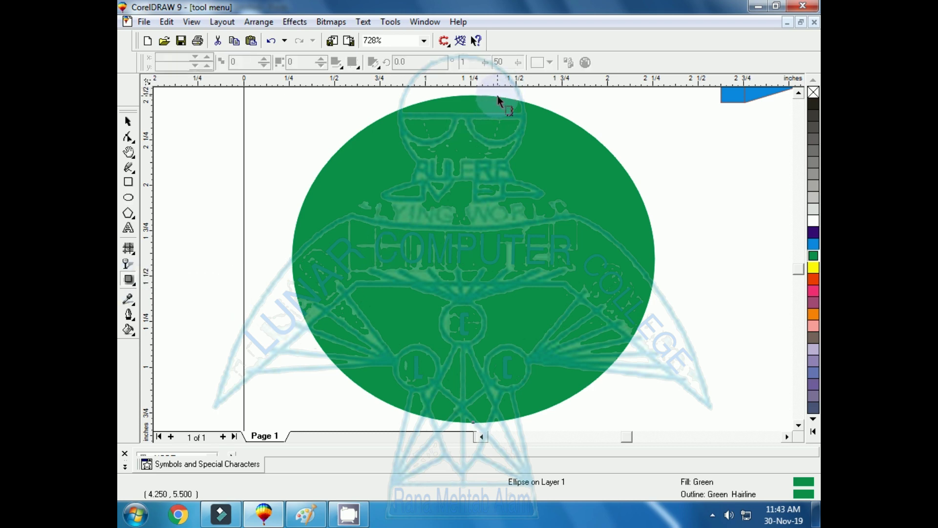
mouse_move(498, 95)
mouse_down()
mouse_move(453, 251)
mouse_move(300, 297)
mouse_up()
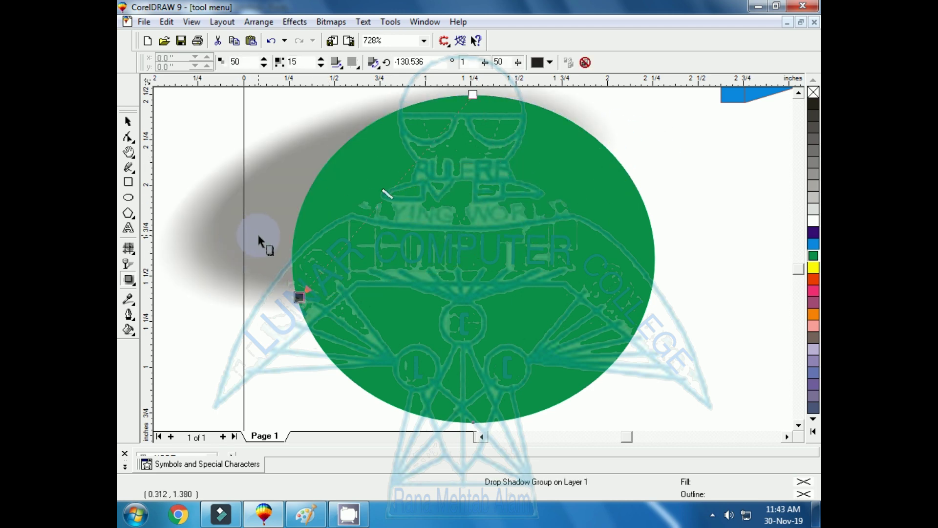
drag(298, 297, 365, 395)
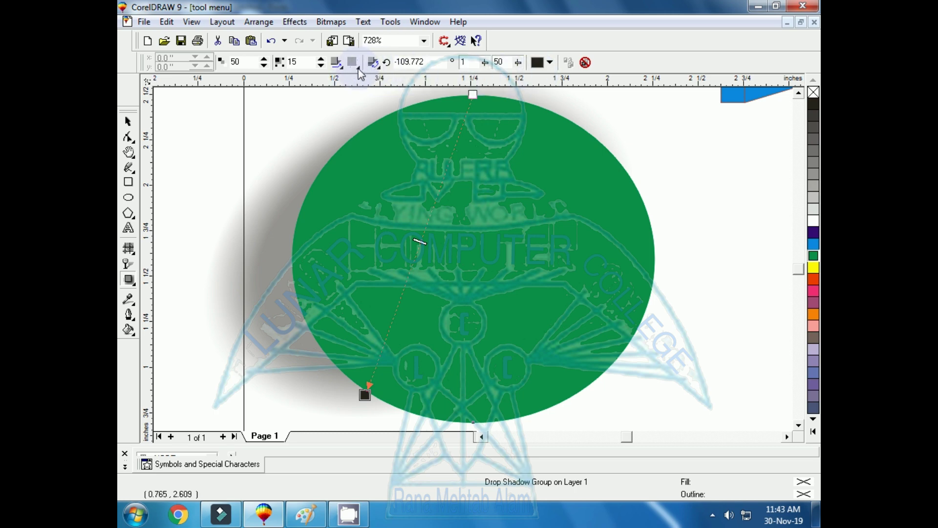
Try Bottom, Left and Right perspective types on the circle's shadow, settling on Flat.
click(376, 63)
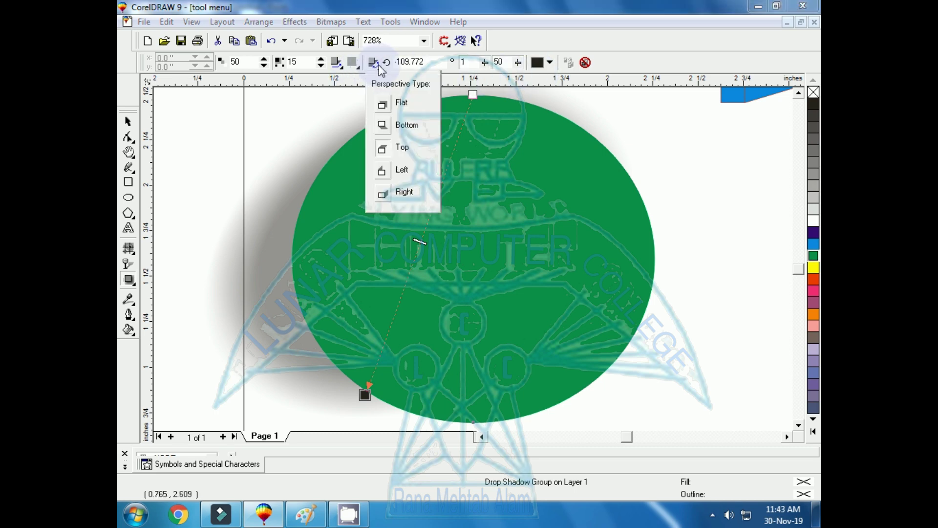
click(389, 128)
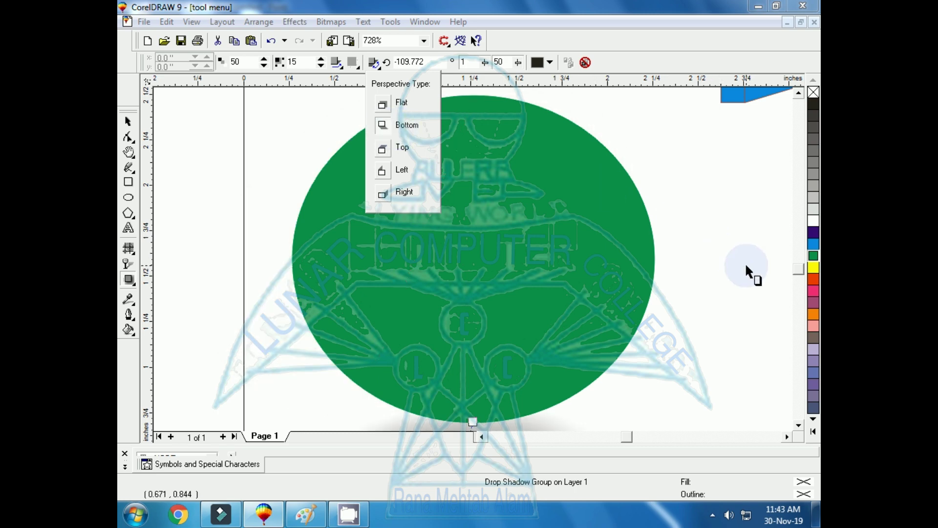
click(799, 426)
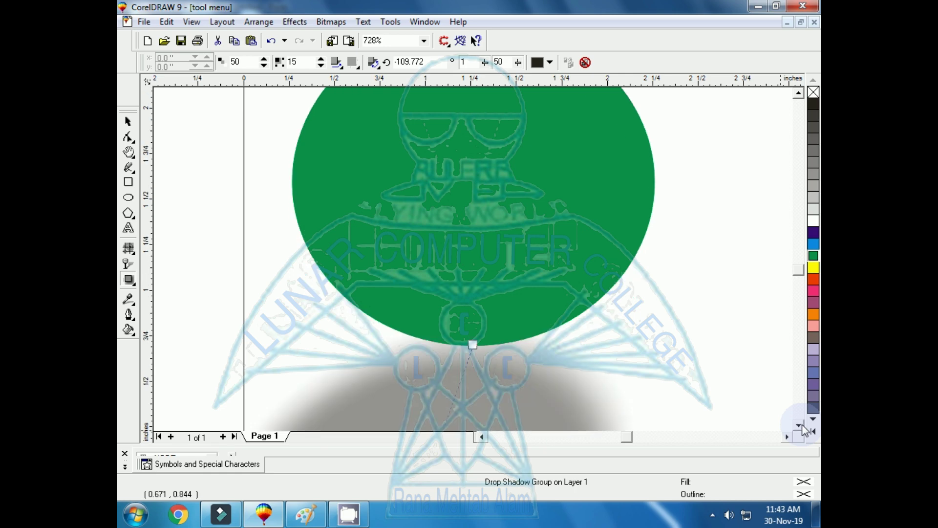
click(369, 64)
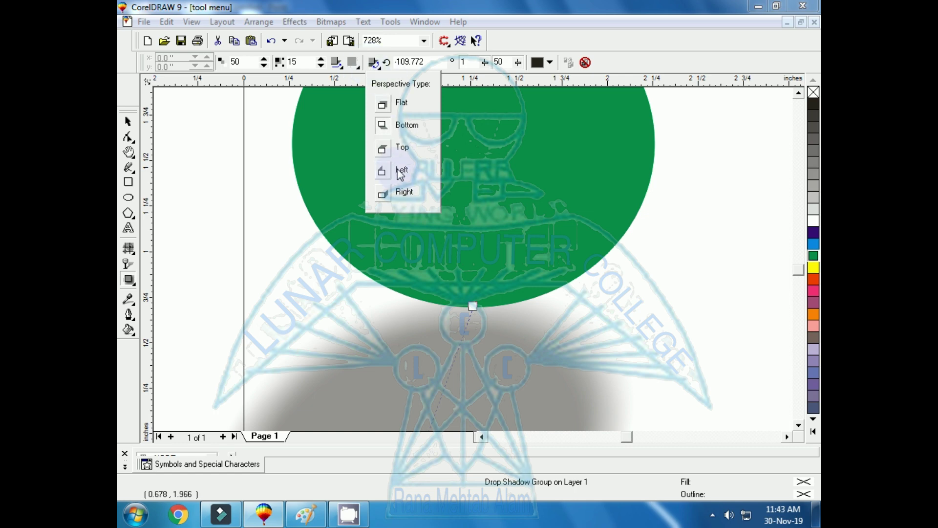
click(382, 171)
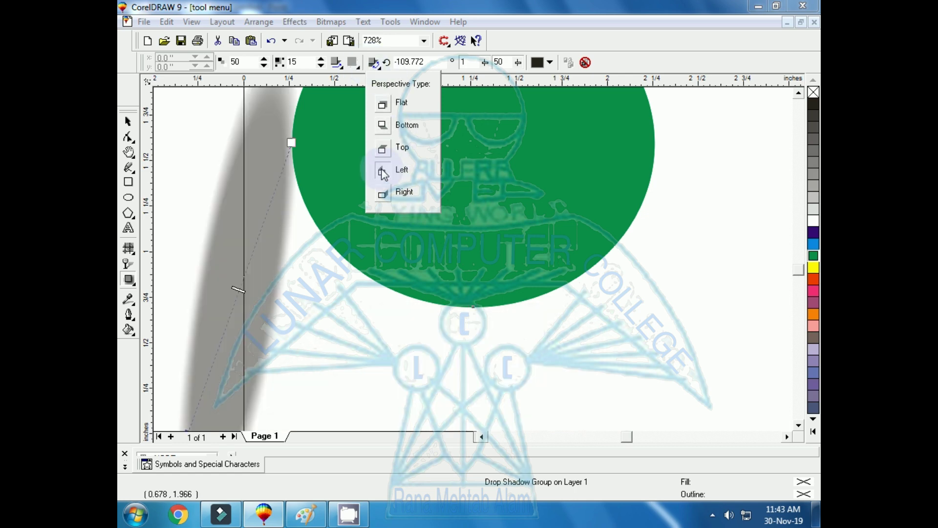
click(384, 195)
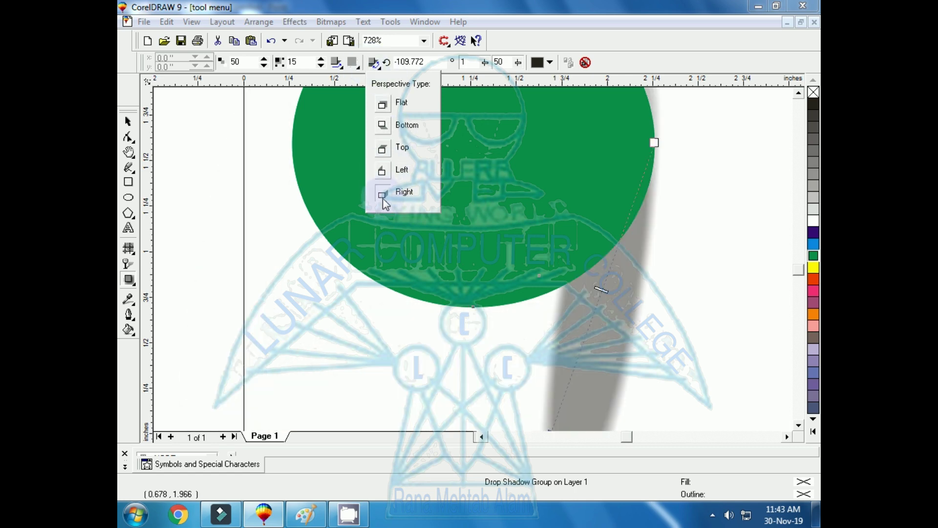
click(392, 107)
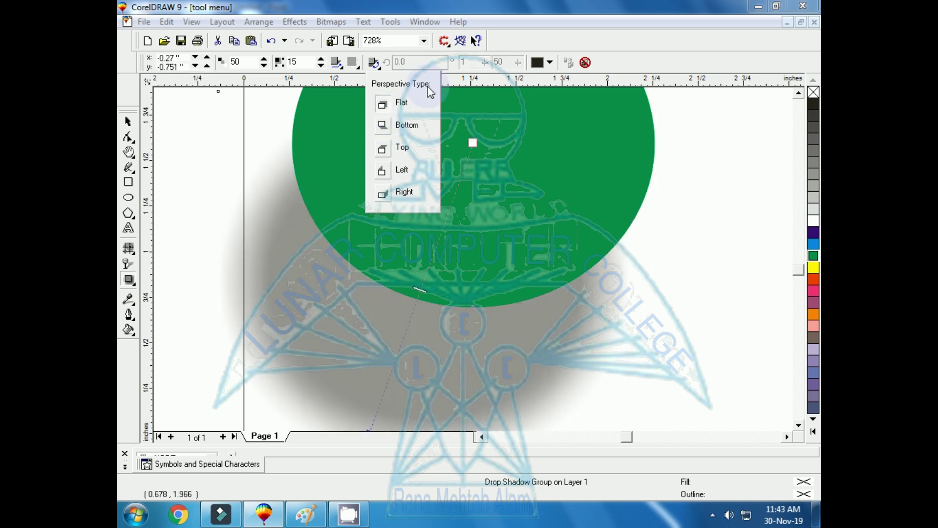
Tint the circle's shadow blue, then green, and select the circle for removal.
click(551, 63)
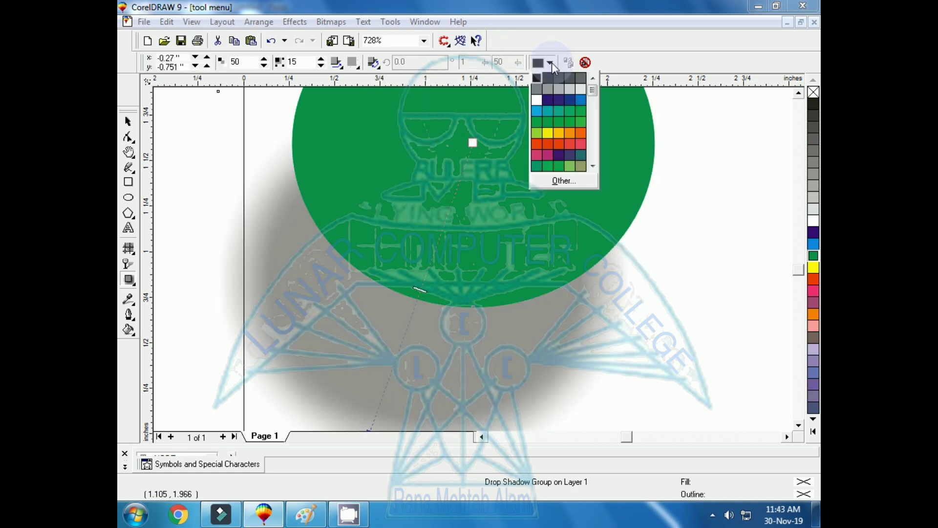
click(580, 100)
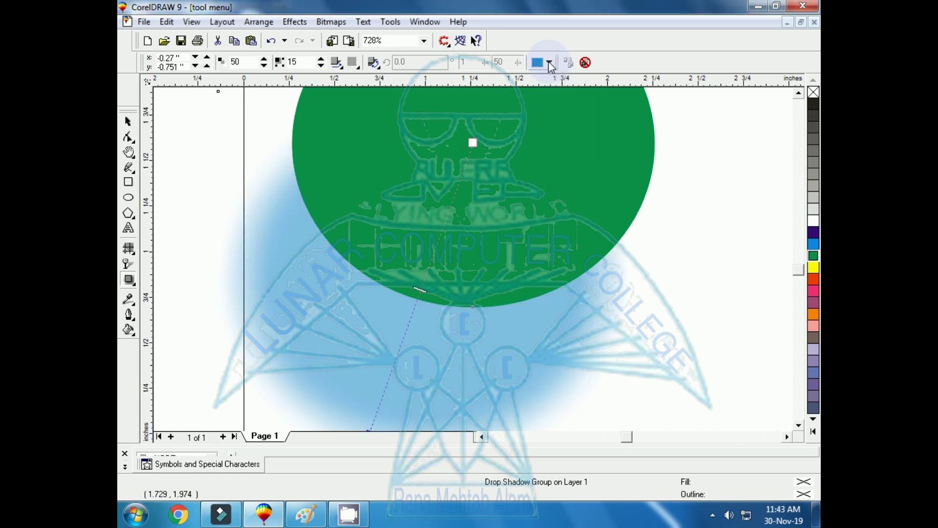
click(551, 64)
click(544, 120)
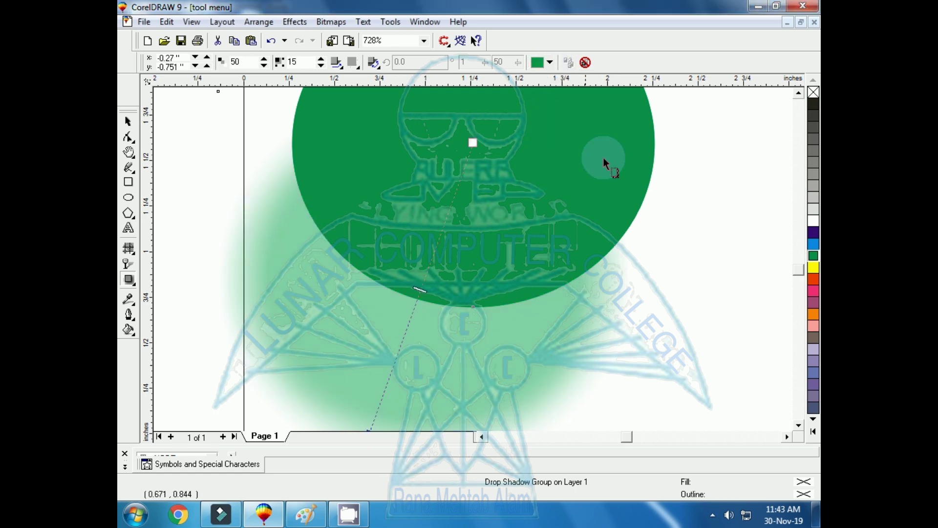
click(712, 246)
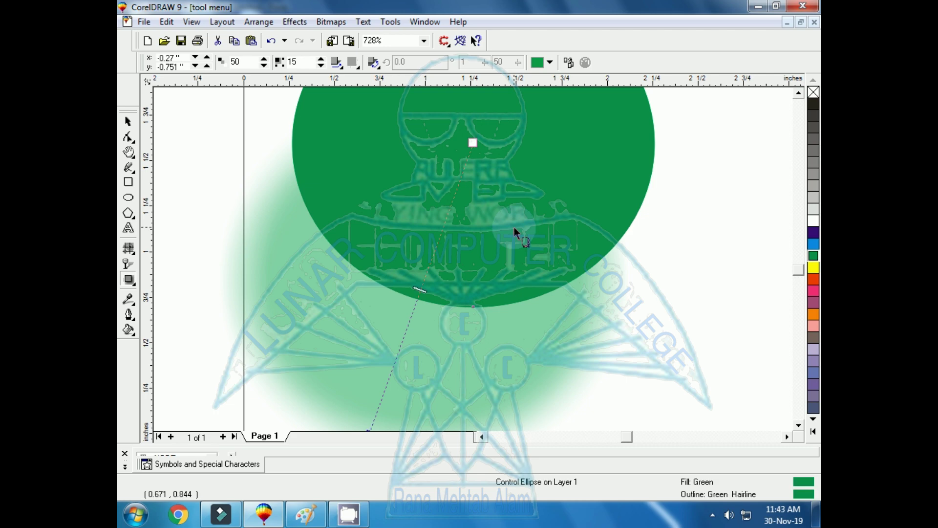
click(128, 121)
Delete the green circle and type the text 'Rana' on the page.
key(Delete)
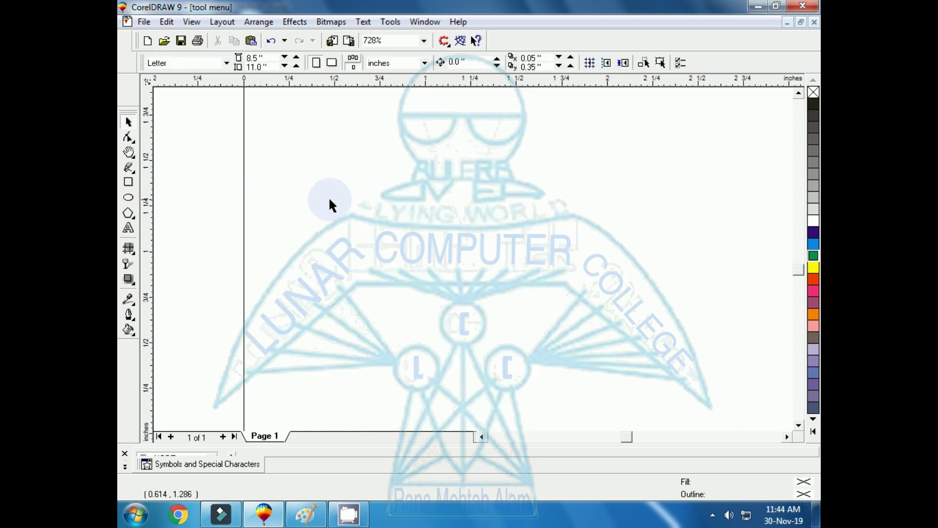
click(129, 229)
click(304, 210)
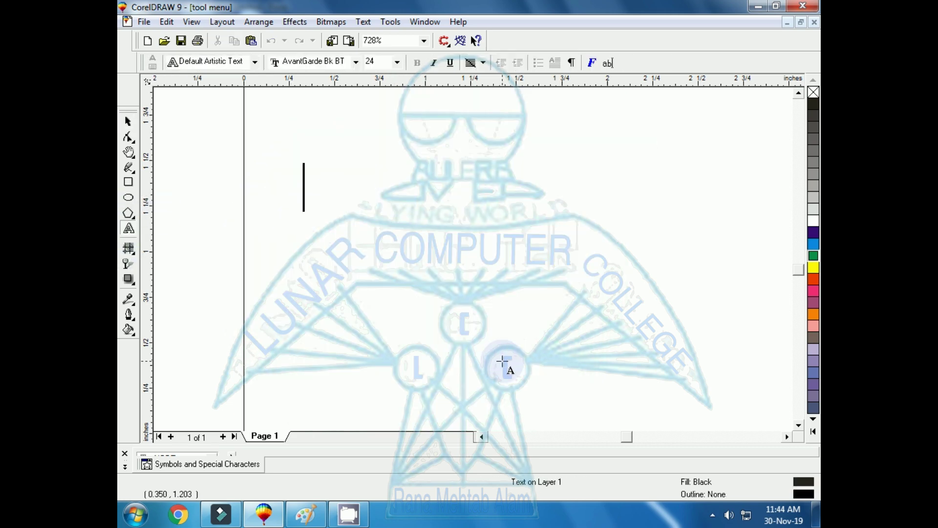
text(Rana)
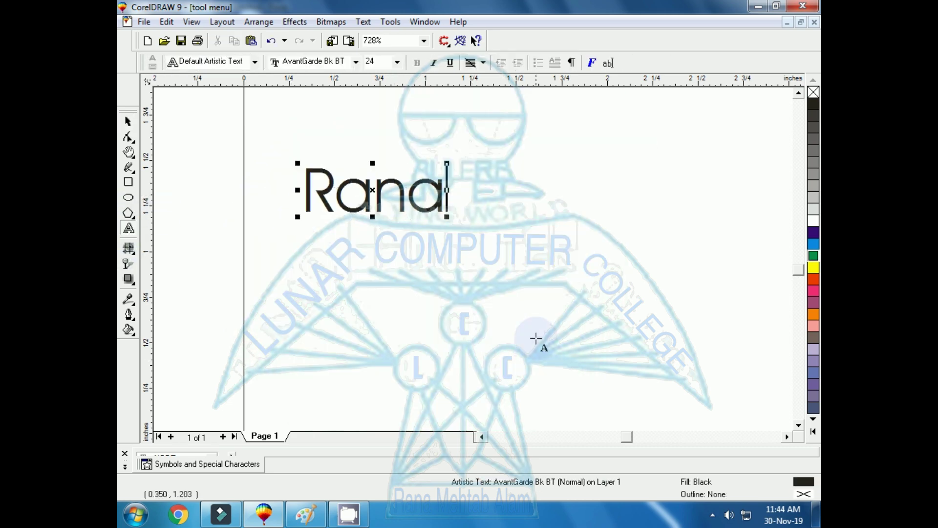
Drag a drop shadow off the Rana text, trailing toward its lower left.
click(128, 280)
mouse_move(361, 210)
mouse_down()
mouse_move(435, 245)
mouse_move(351, 156)
mouse_up()
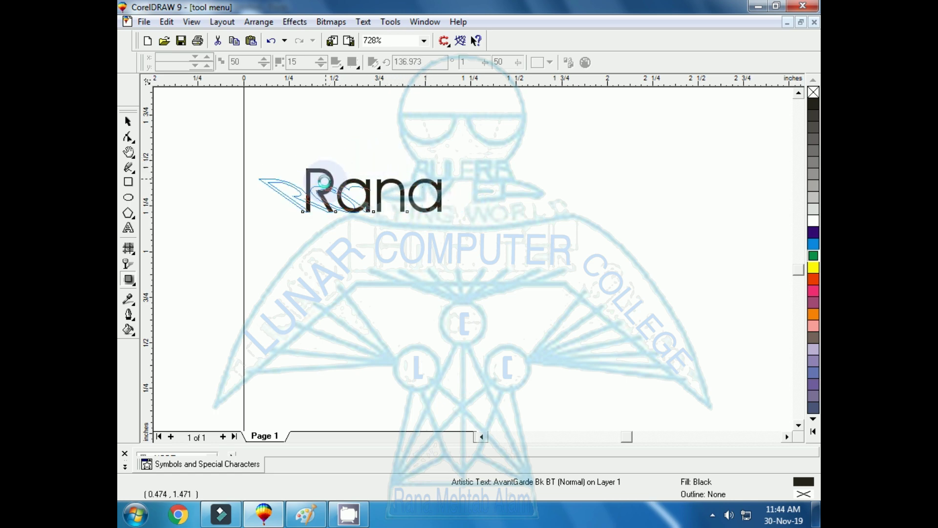
drag(351, 156, 367, 250)
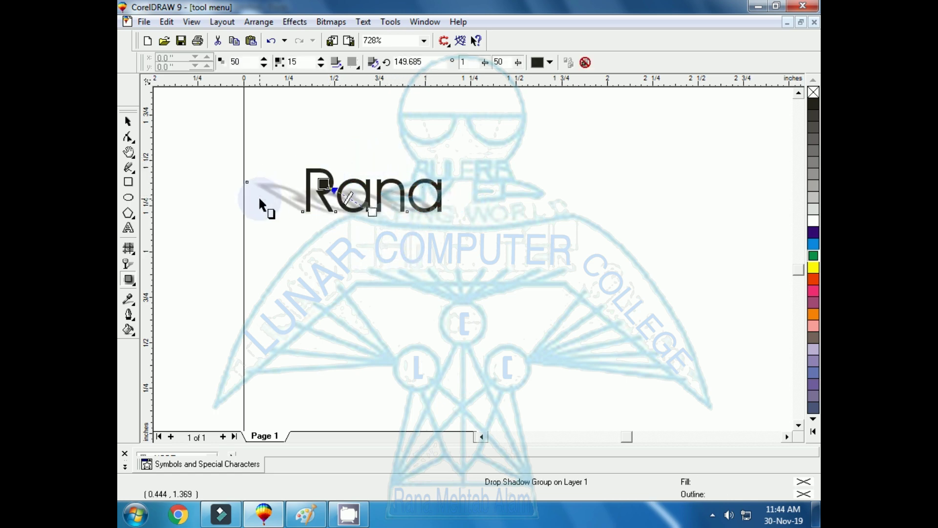
click(128, 121)
click(267, 209)
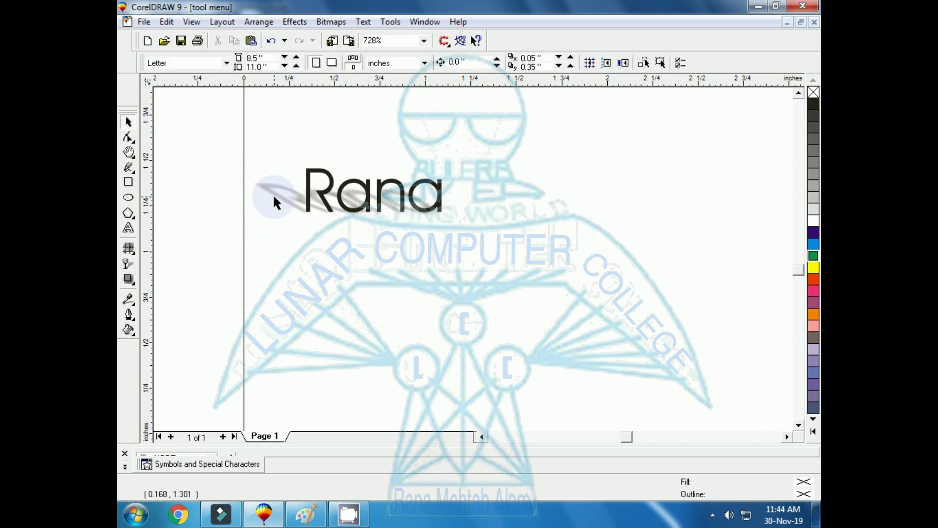
click(274, 197)
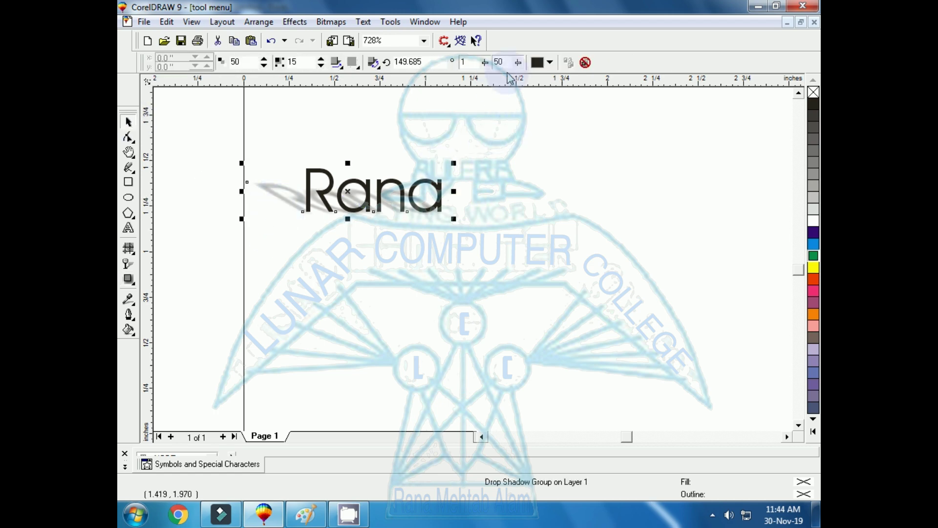
Set the Rana shadow colour to light blue.
click(550, 62)
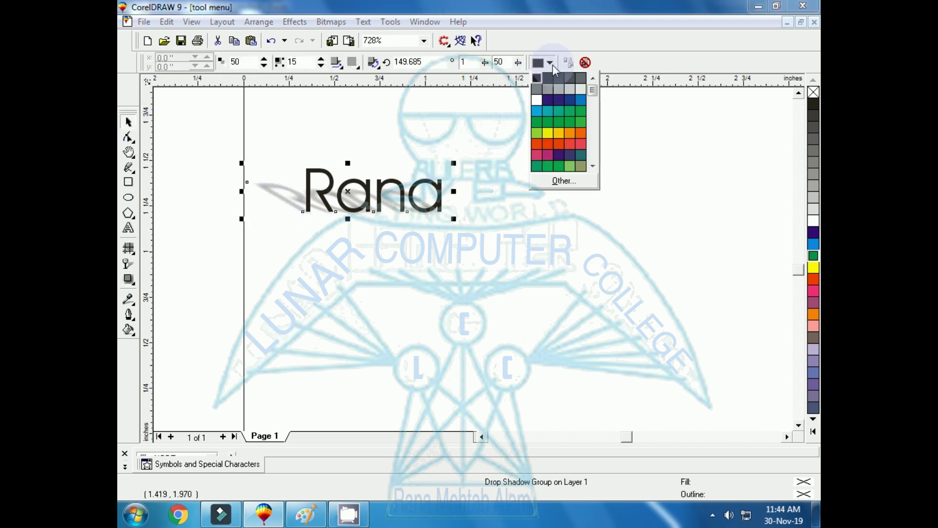
click(580, 101)
click(330, 218)
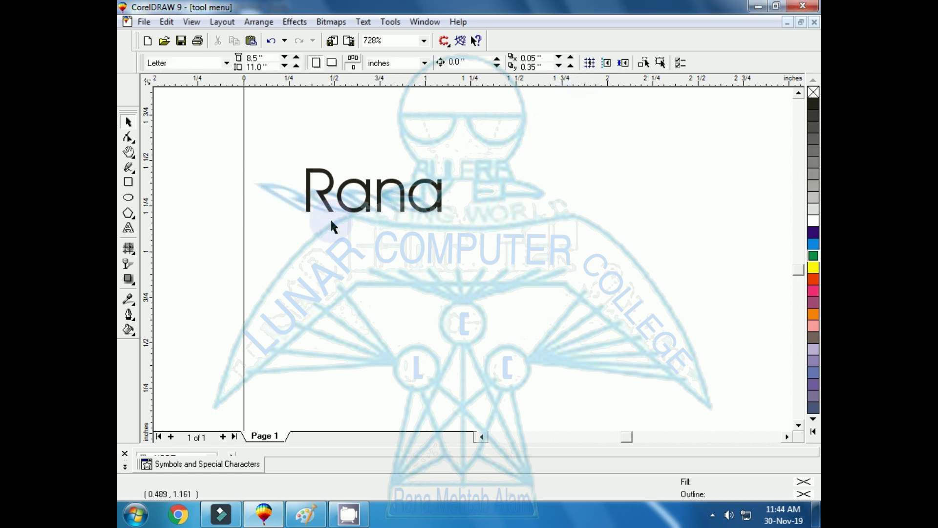
click(356, 212)
Try a Top perspective on Rana's shadow, then set it to Flat behind the letters.
key(shift+F2)
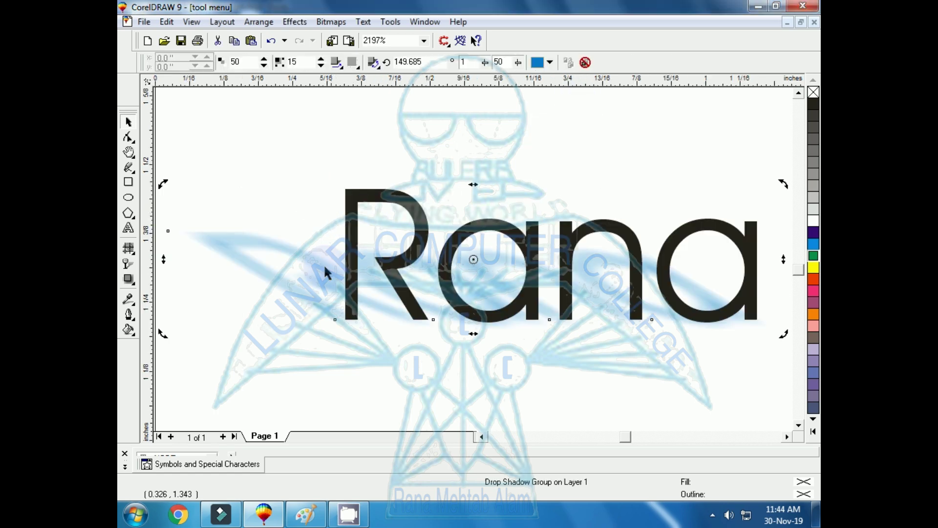
click(283, 290)
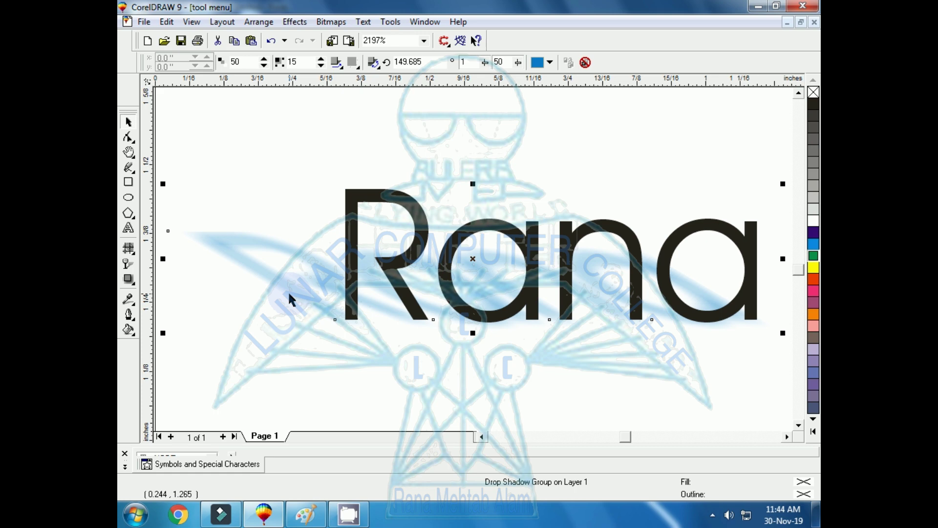
click(373, 64)
click(384, 149)
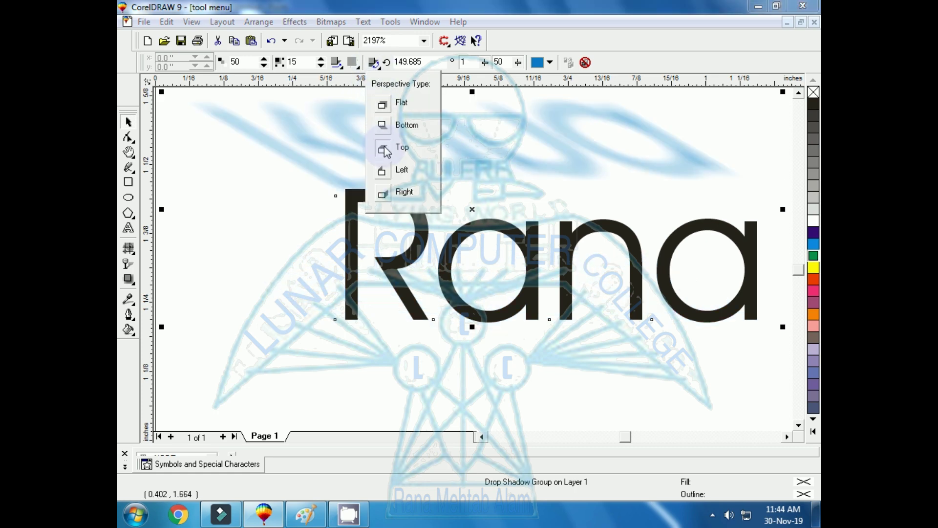
click(382, 104)
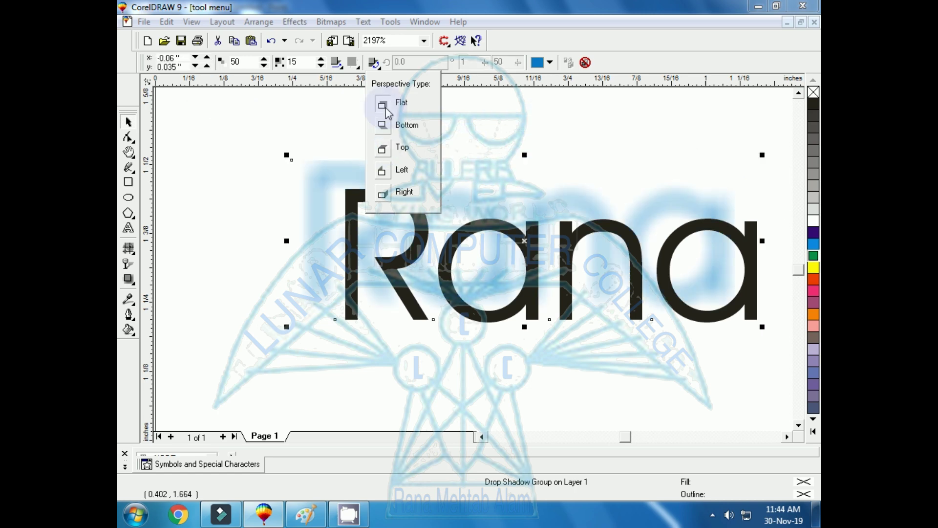